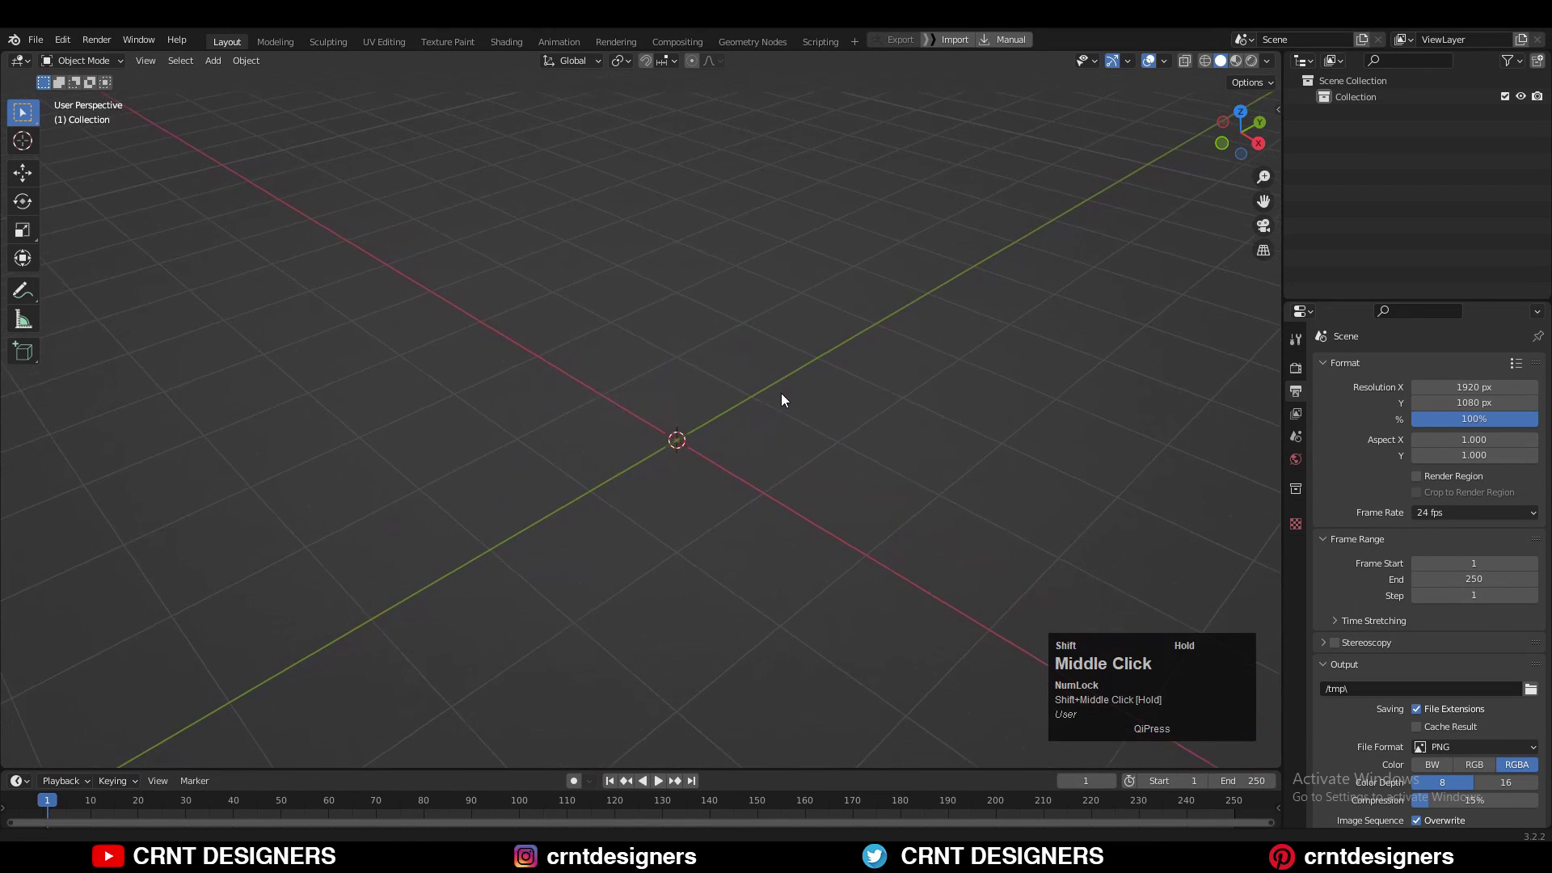
Add a cube mesh at the world origin
key(shift+a)
click(774, 424)
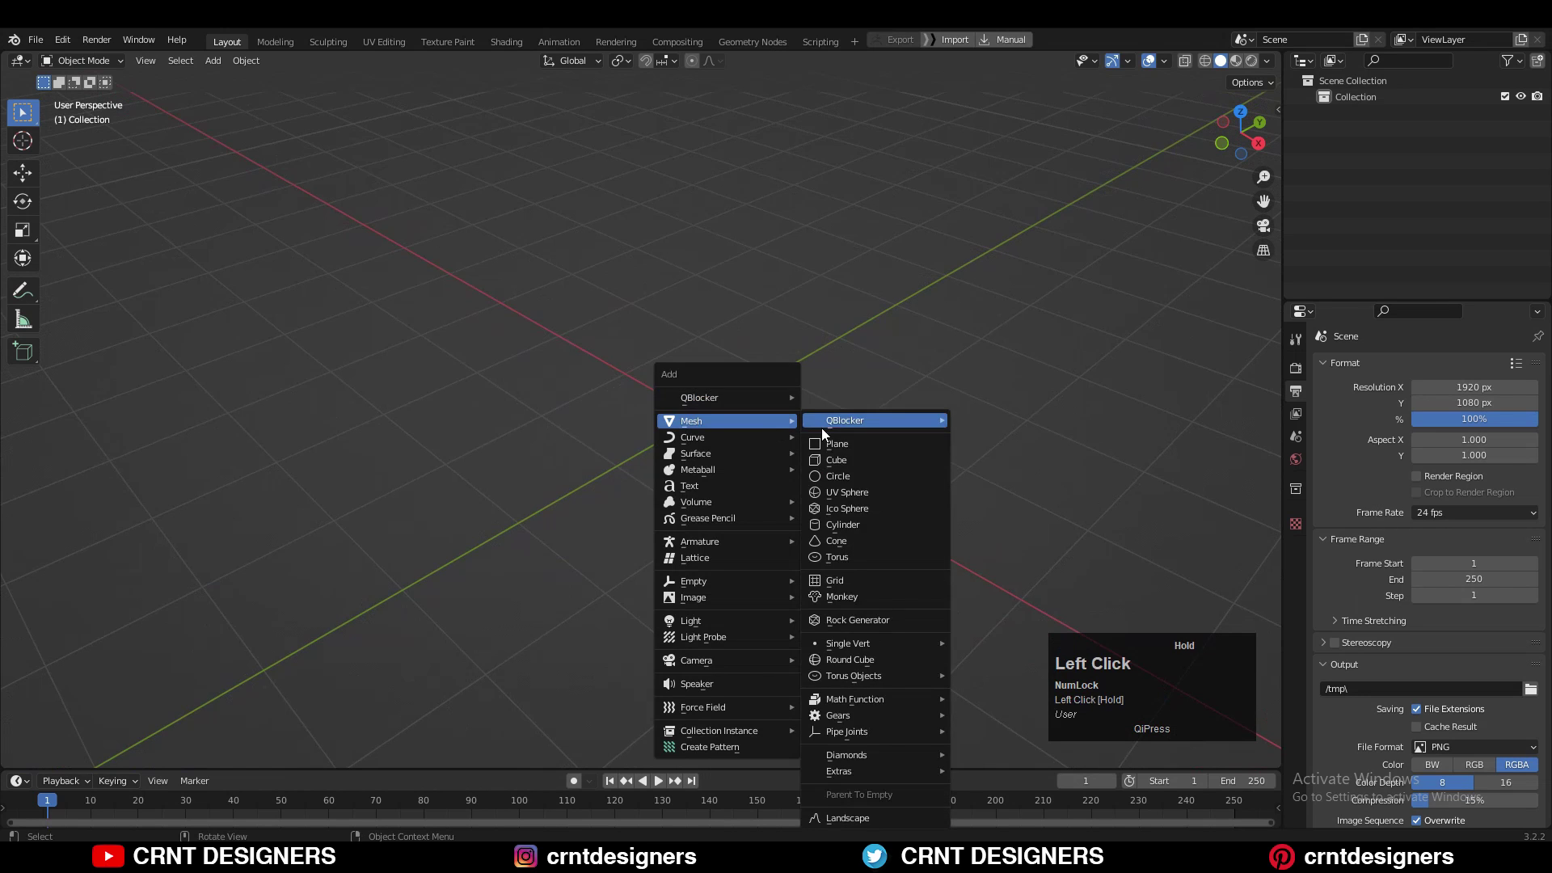
click(842, 459)
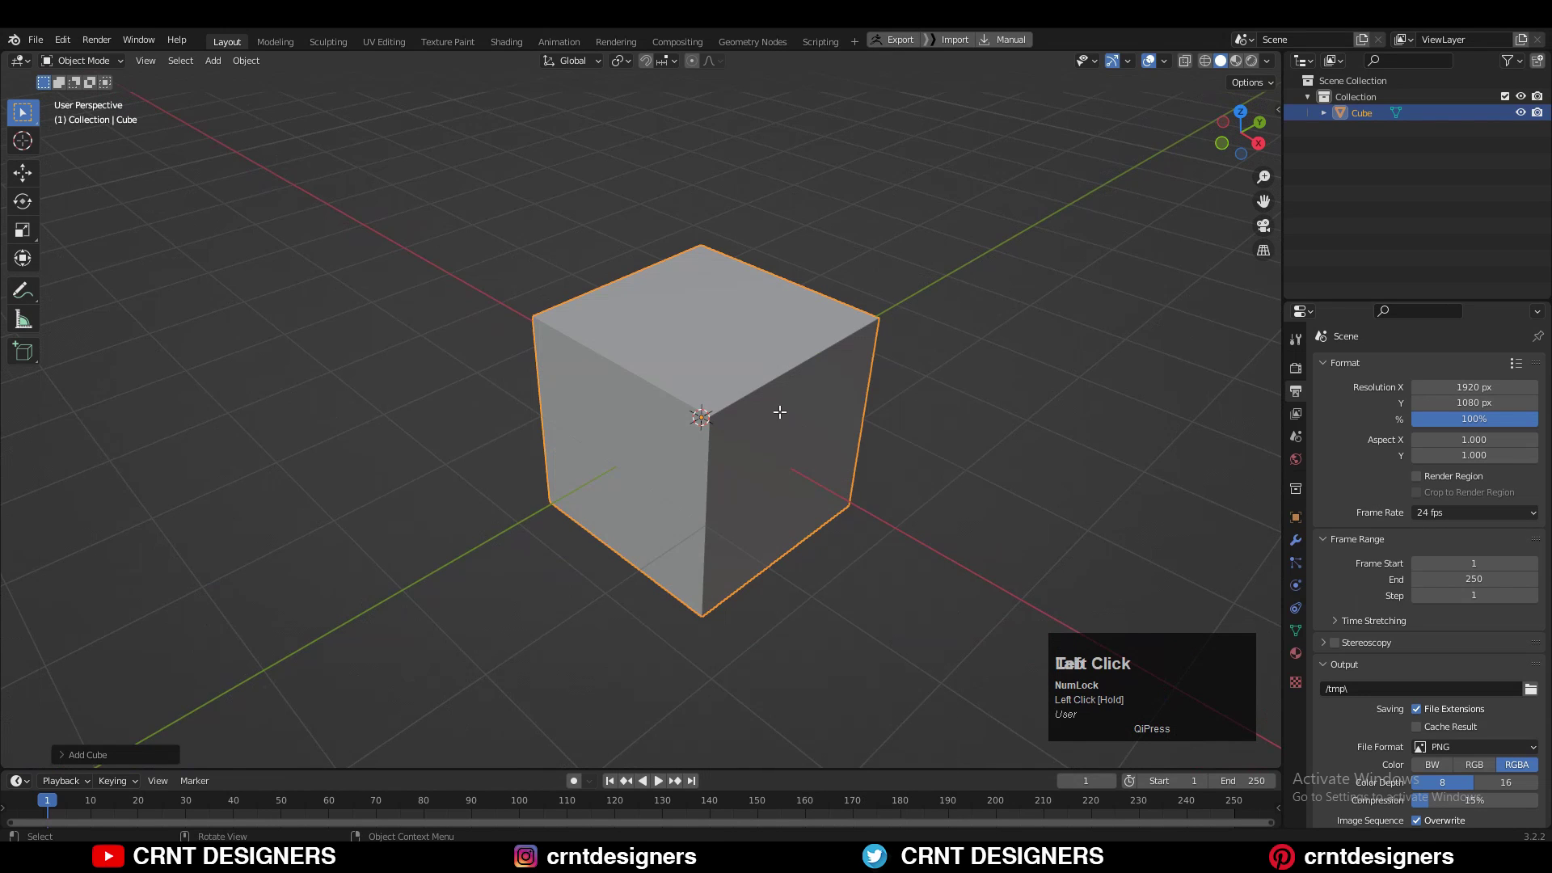
In Edit Mode, add a centred vertical loop cut around the cube and bevel it into a narrow strip
key(Tab)
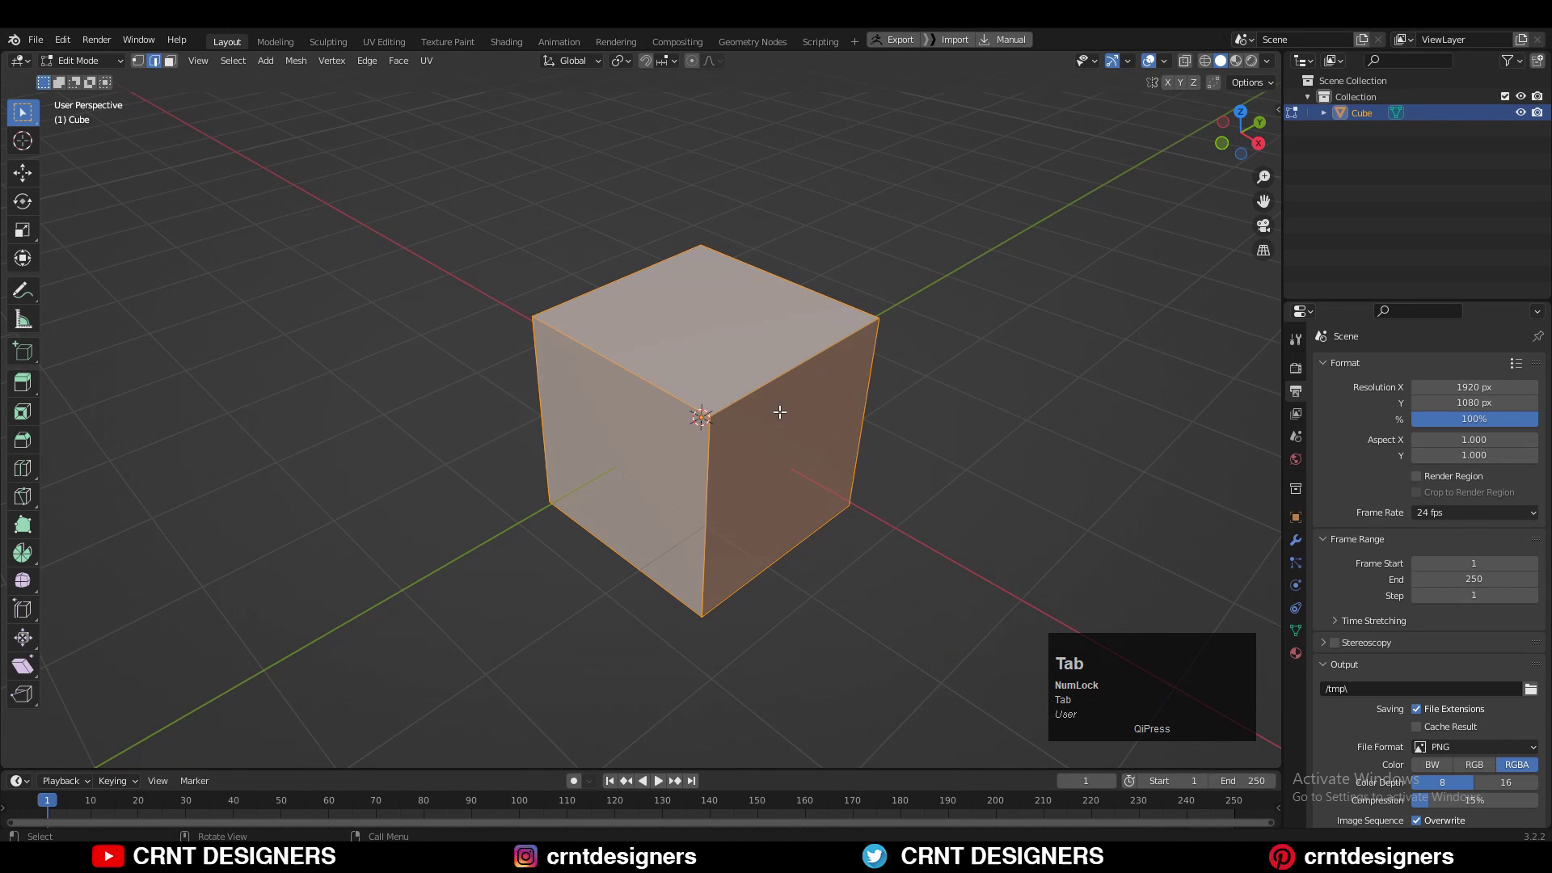
click(625, 368)
right_click(625, 368)
middle_drag(642, 368, 653, 405)
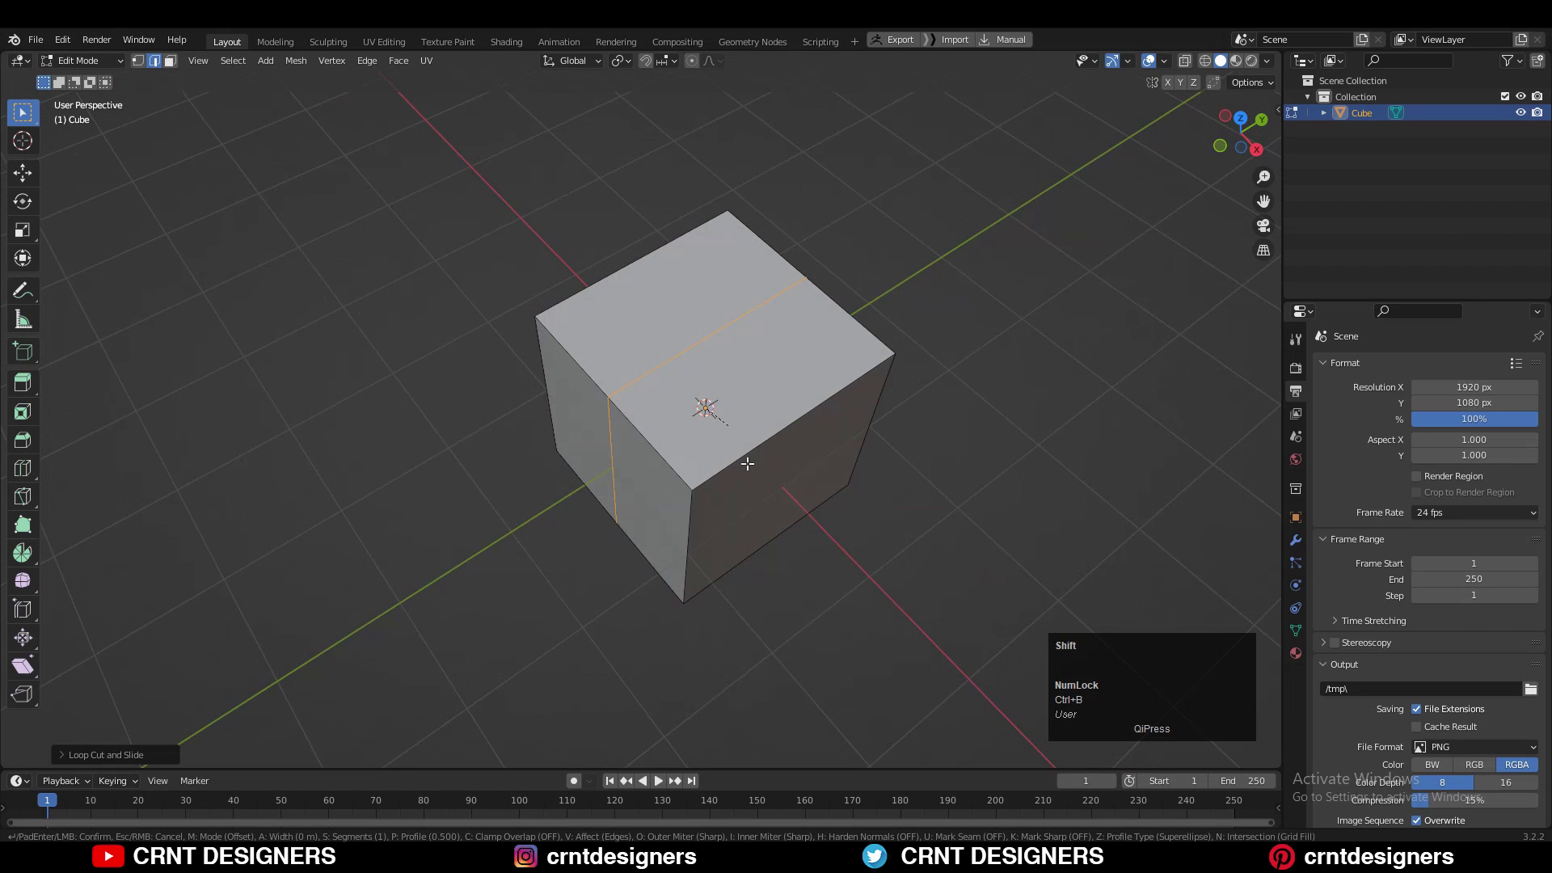
click(796, 526)
Select the narrow strip's face loop around the cube and extrude it outward along its normals
middle_drag(711, 400, 689, 337)
scroll(647, 415, up, 2)
scroll(748, 342, up, 1)
click(634, 378)
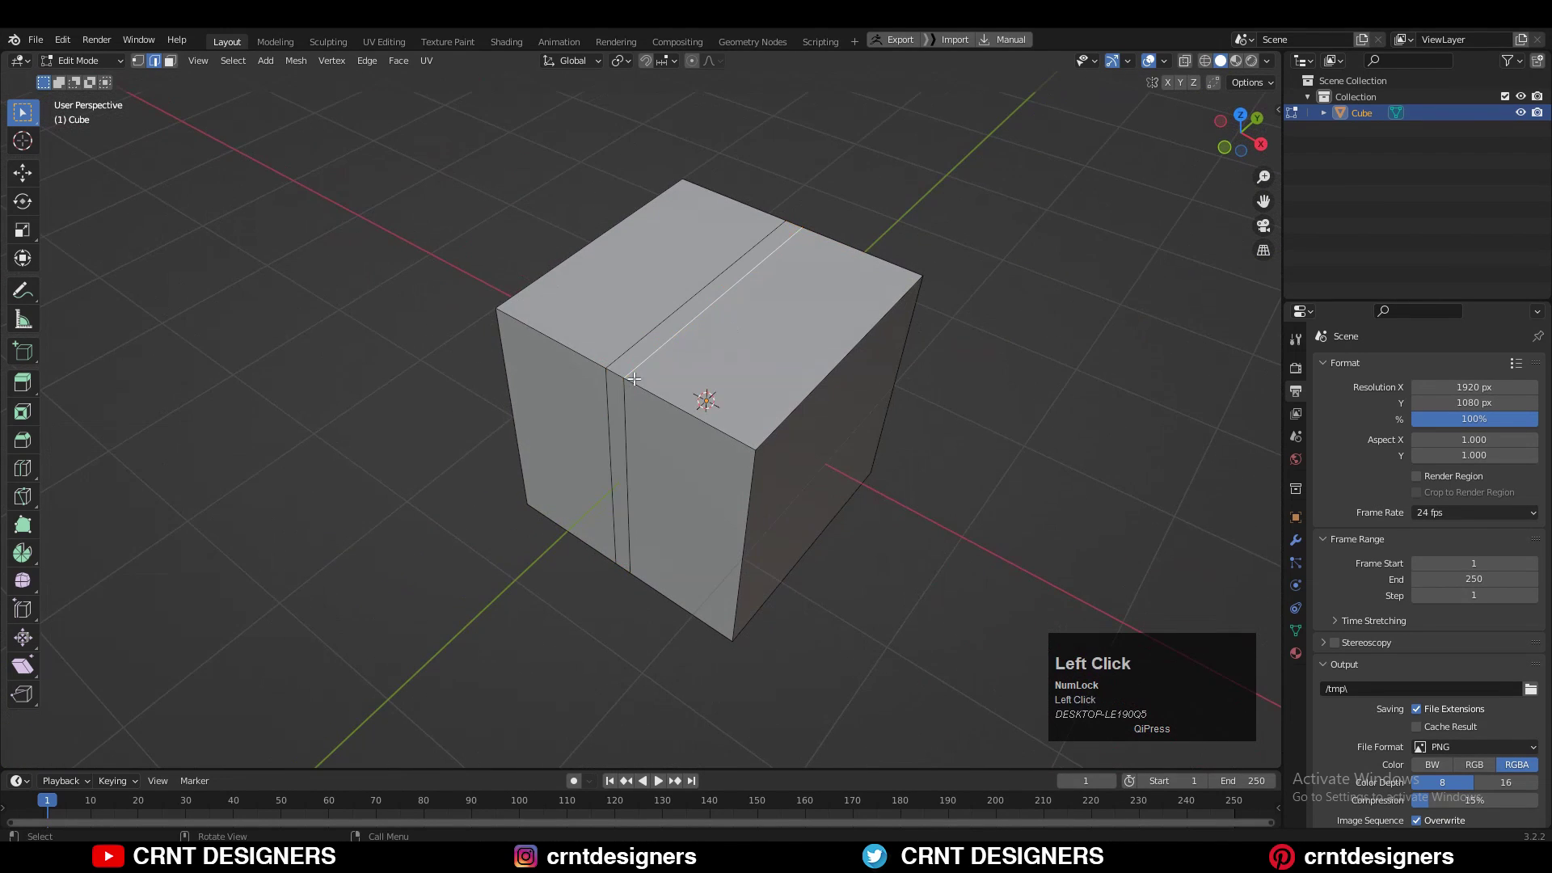
middle_drag(660, 402, 643, 400)
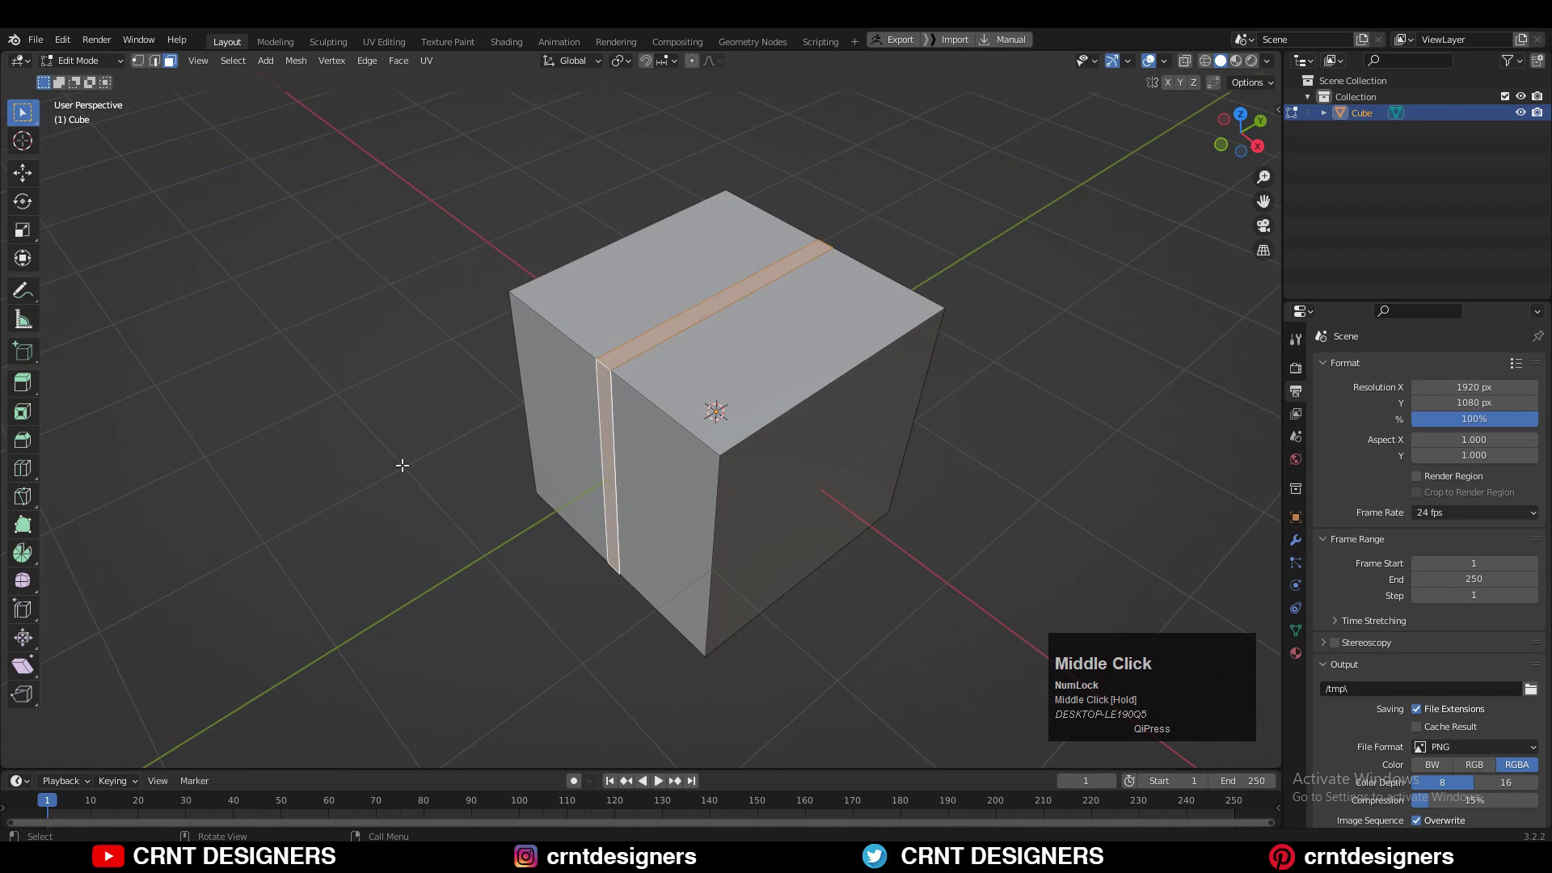
drag(35, 380, 81, 450)
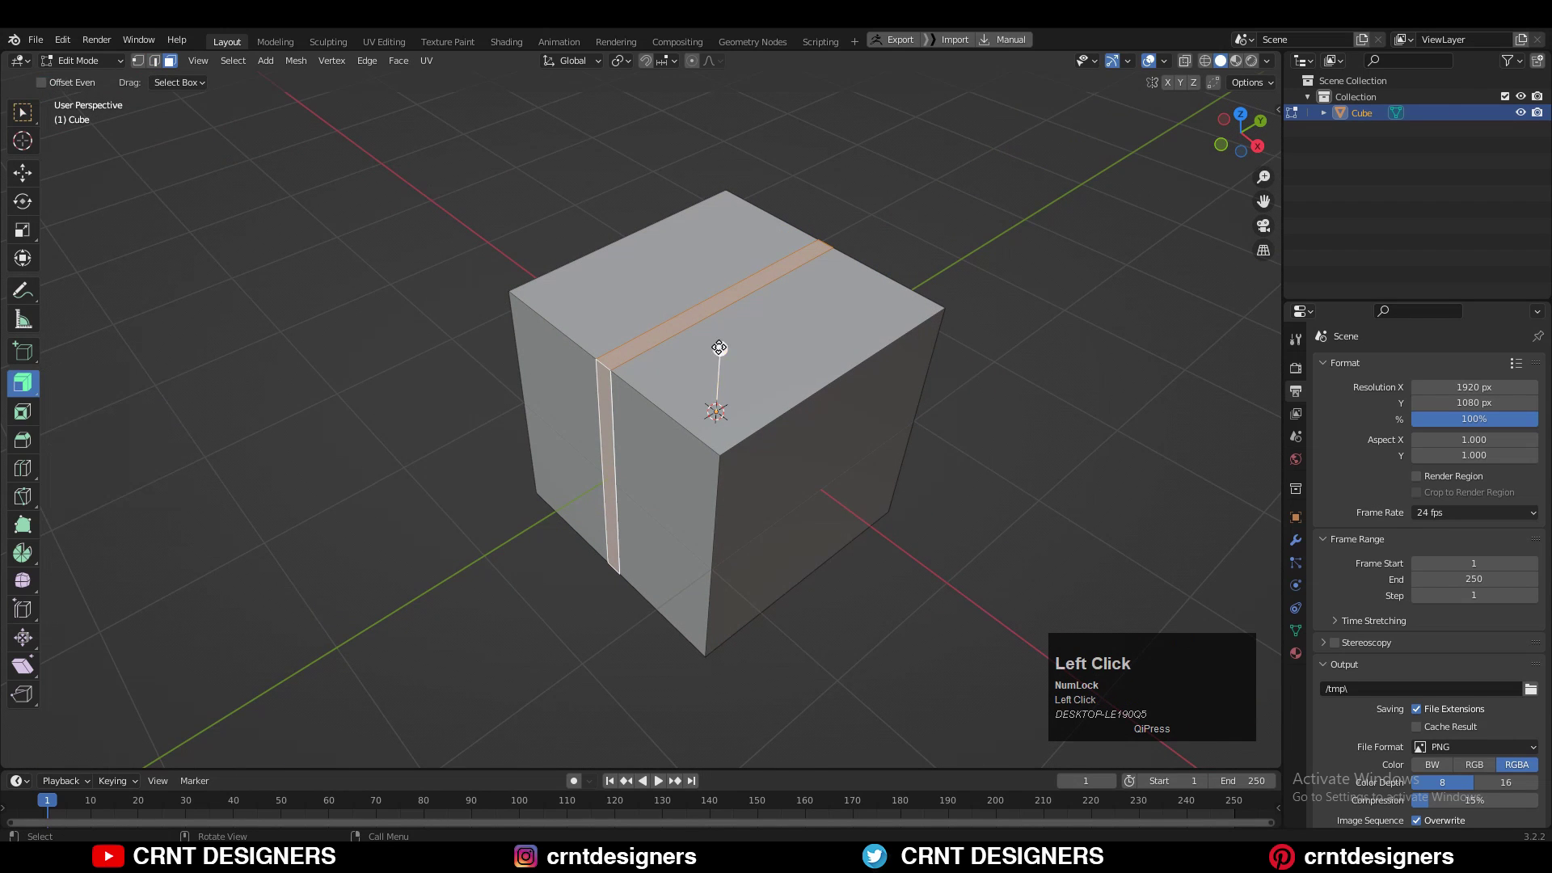
mouse_move(720, 347)
mouse_down()
mouse_move(732, 304)
mouse_move(731, 324)
mouse_up()
middle_drag(731, 323, 839, 351)
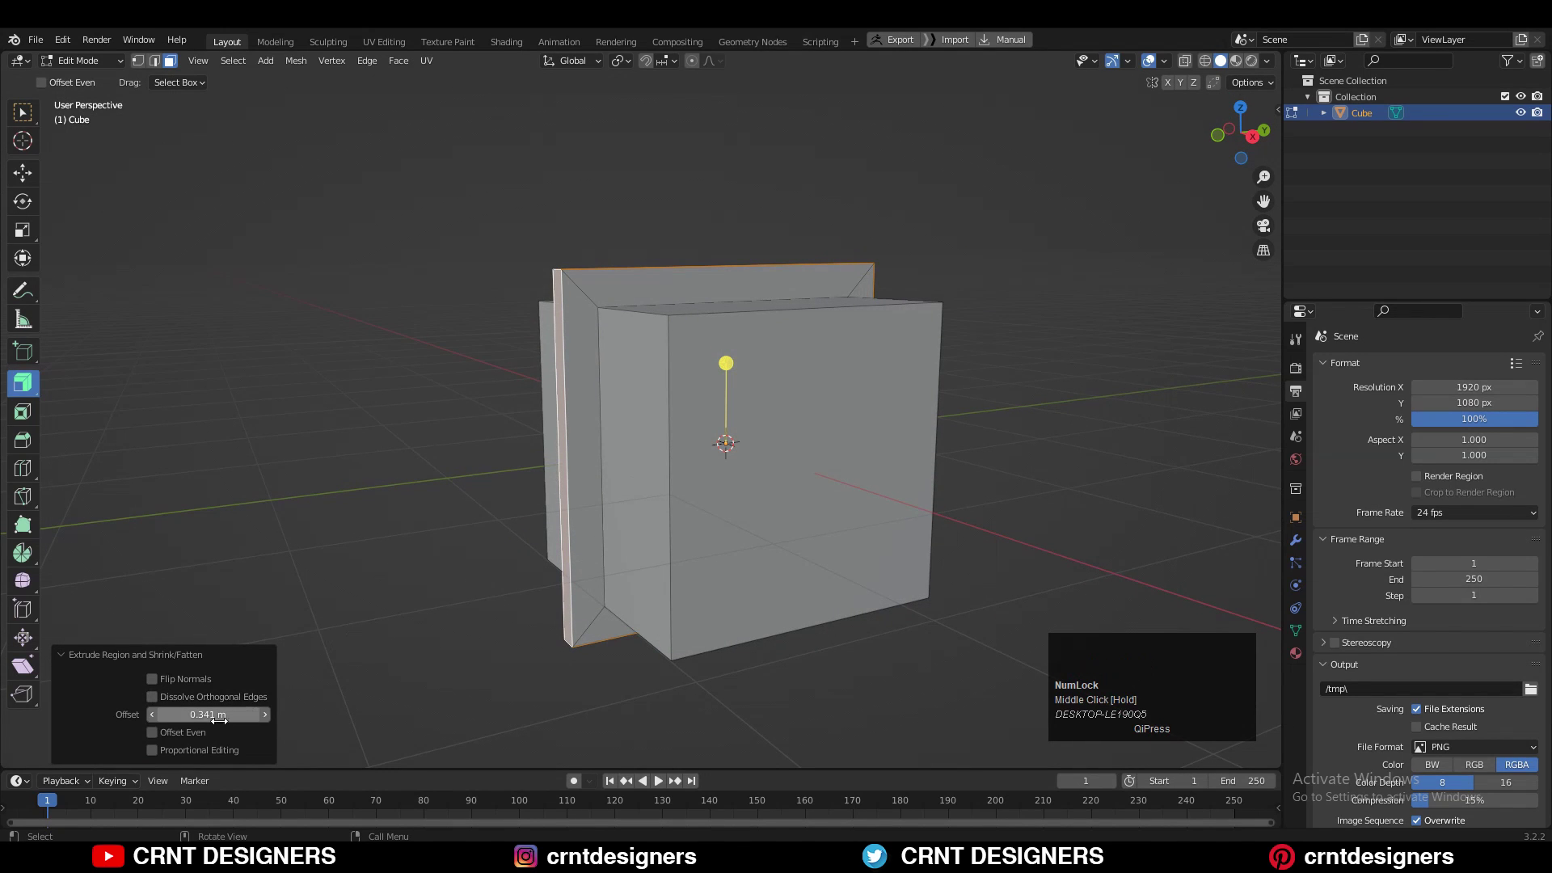
Turn on Offset Even for the strip extrusion and set its offset to 0.5 m
click(152, 736)
click(152, 732)
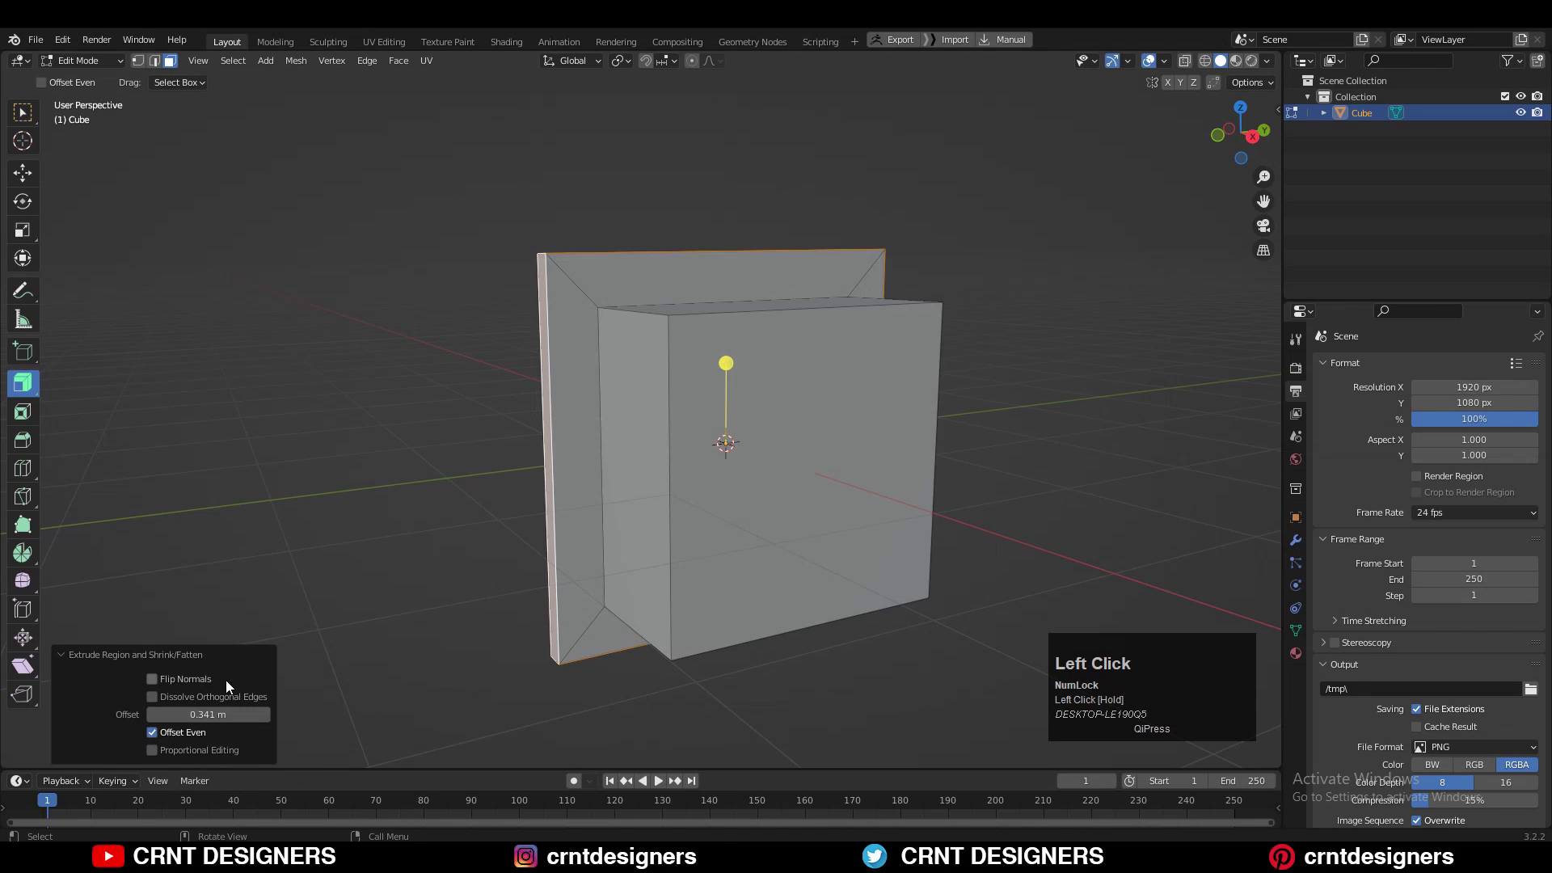
key(BackSpace)
click(102, 715)
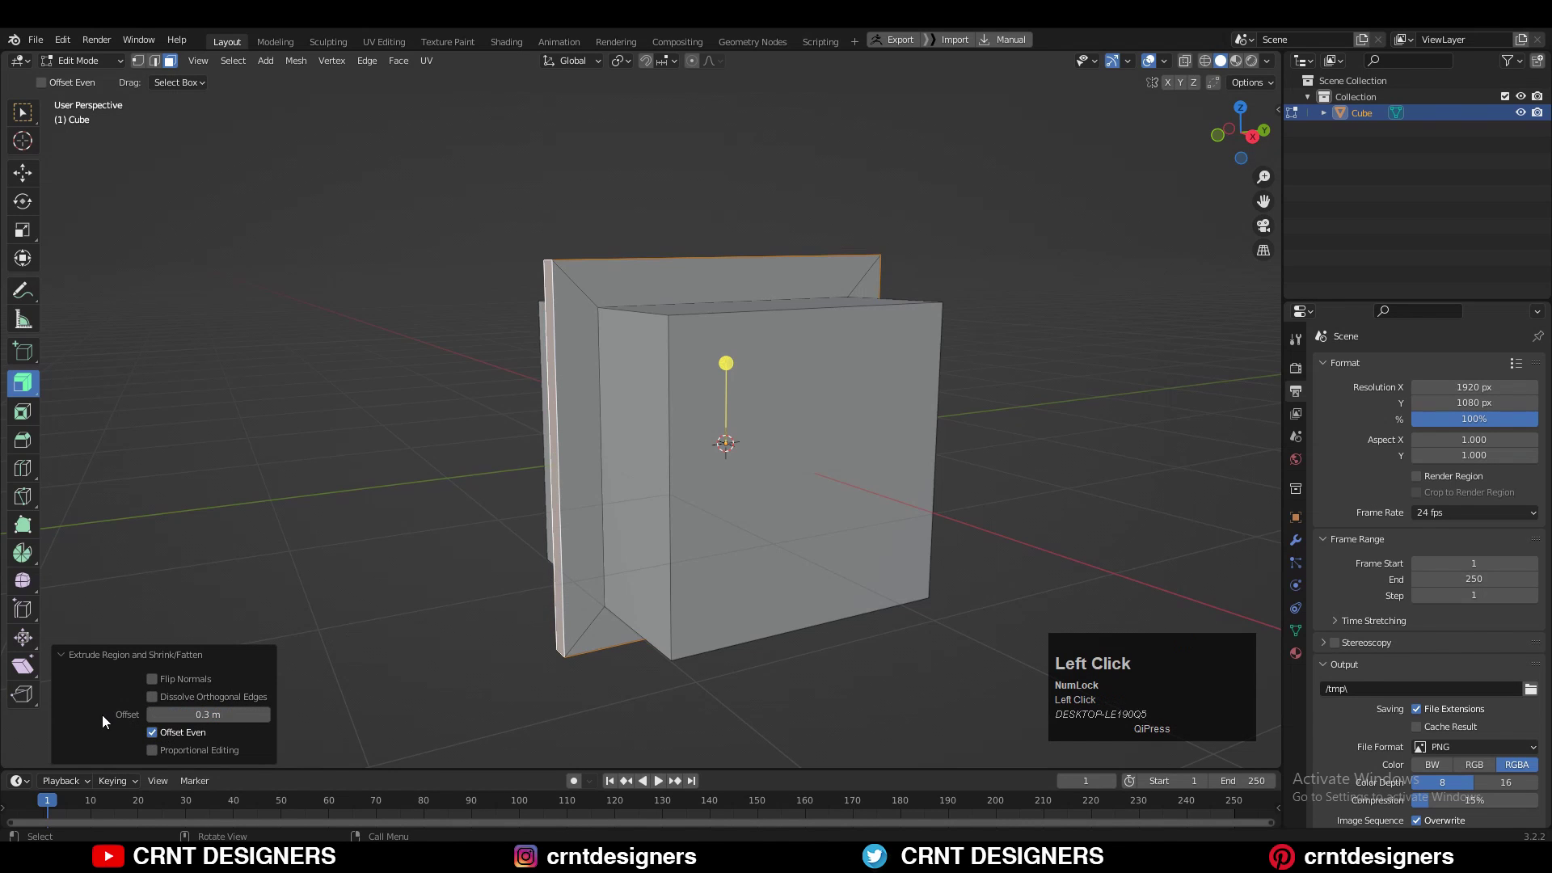
text(5)
key(Return)
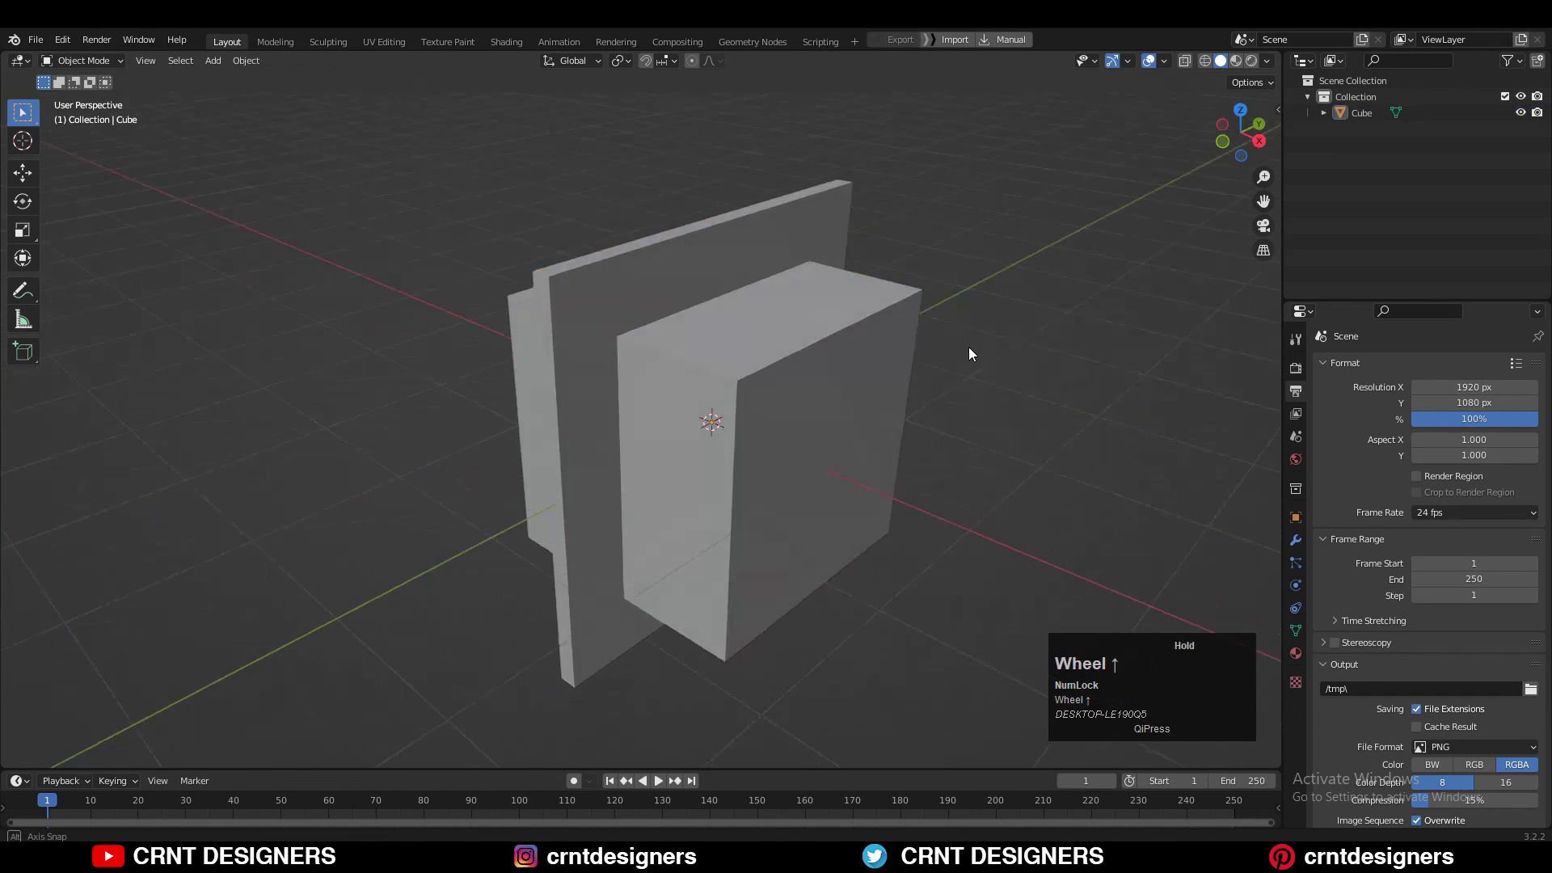
Add a cylinder mesh at the origin as a separate object
scroll(968, 347, down, 1)
key(shift+a)
mouse_move(772, 336)
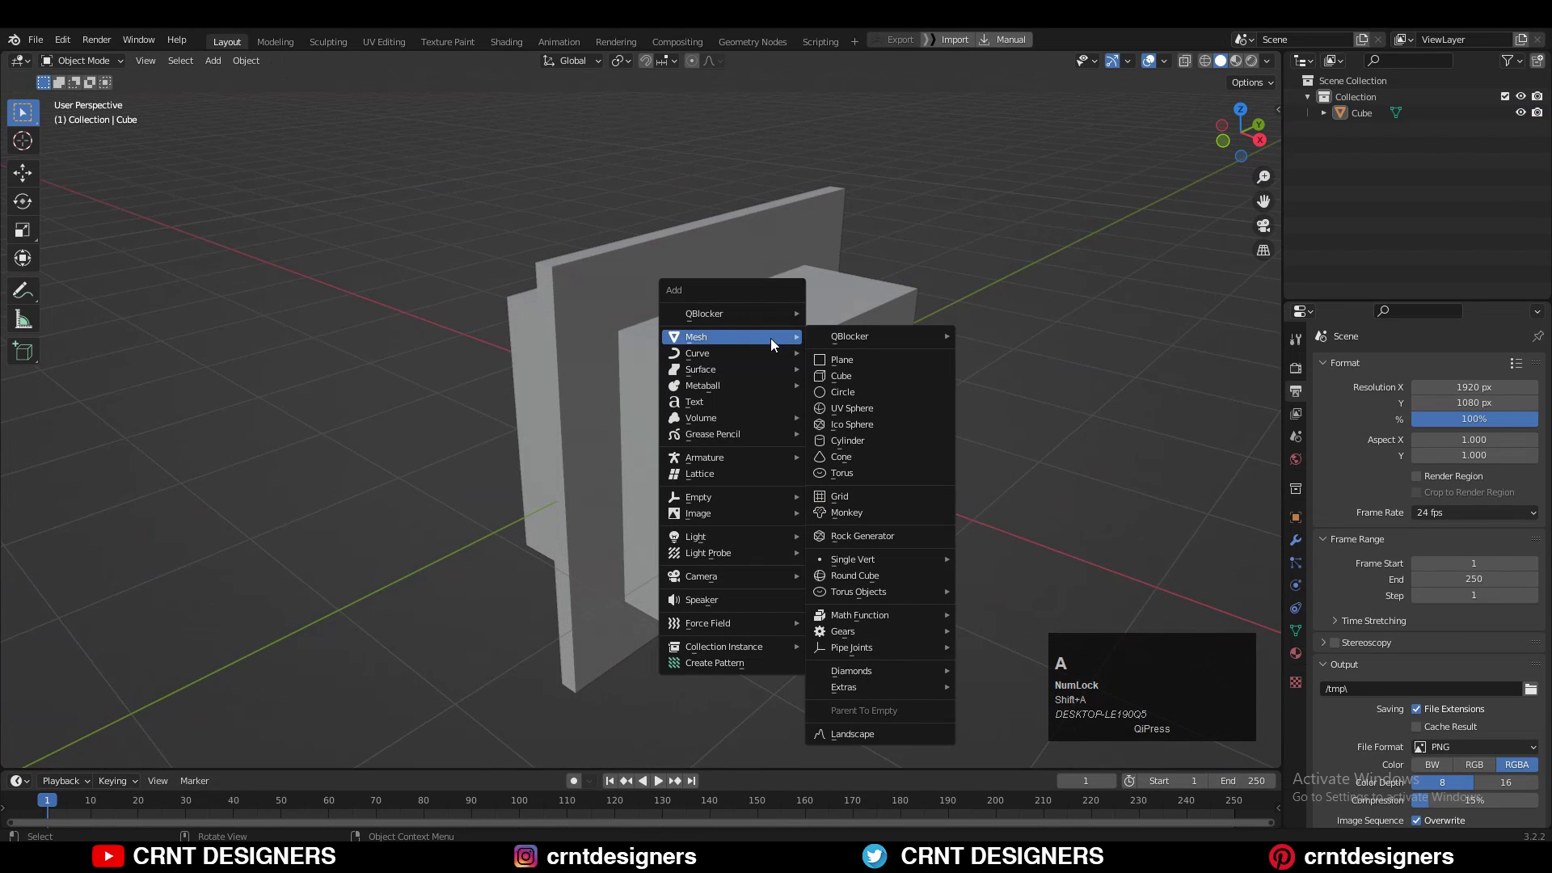
click(860, 445)
middle_drag(453, 517, 351, 535)
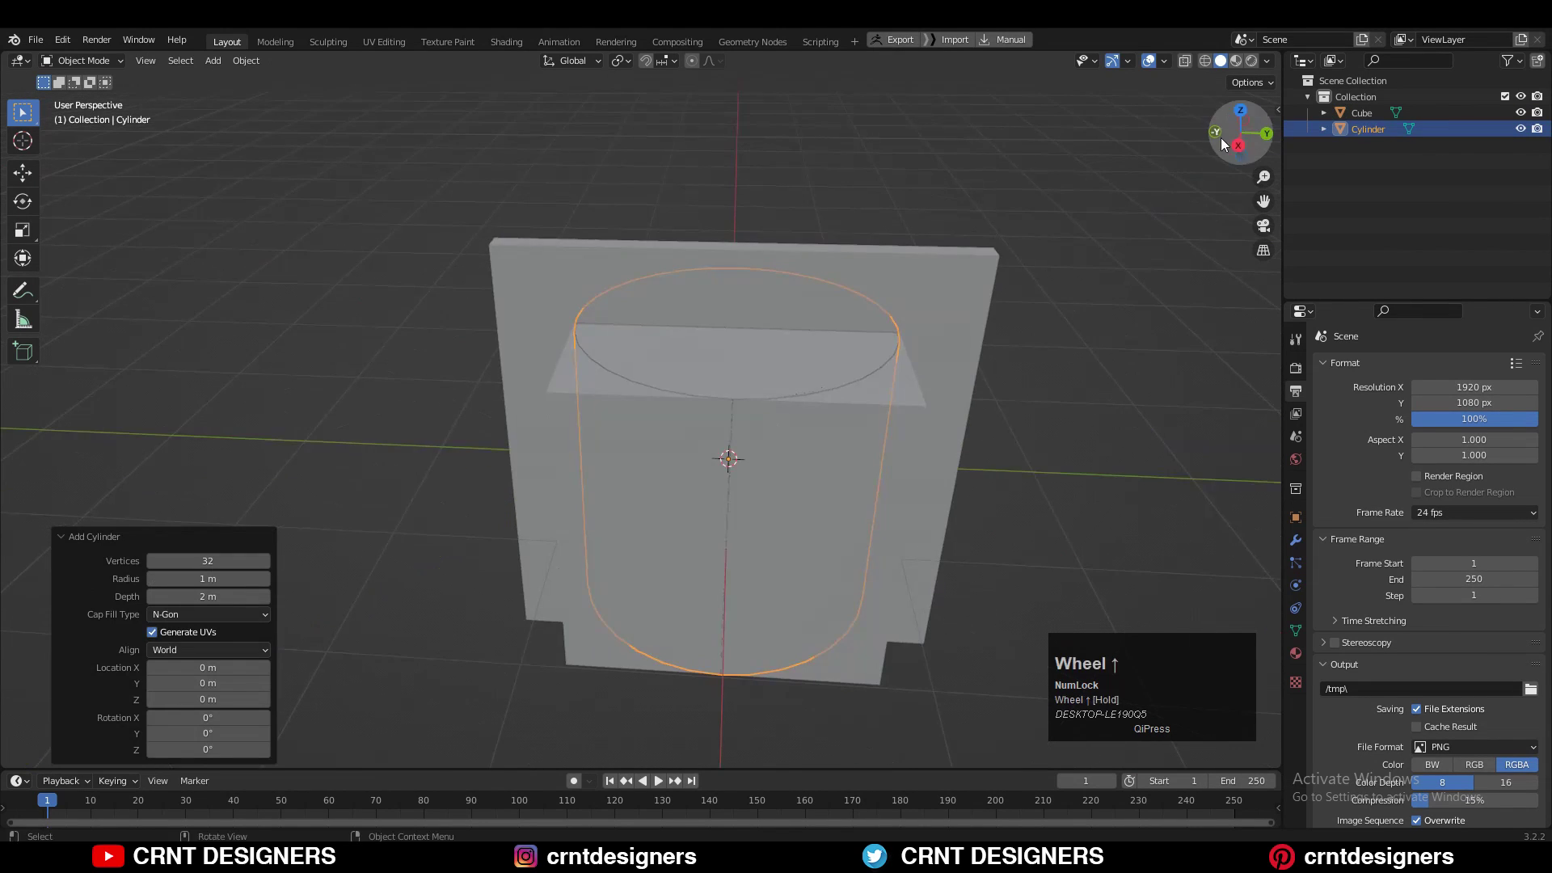
Raise the cylinder along Z to the block's upper face and scale it down by 0.6 and again by 0.841
click(1237, 143)
ctrl+drag(729, 385, 731, 239)
key(s)
ctrl+click(949, 271)
middle_drag(665, 278, 812, 390)
scroll(865, 321, up, 3)
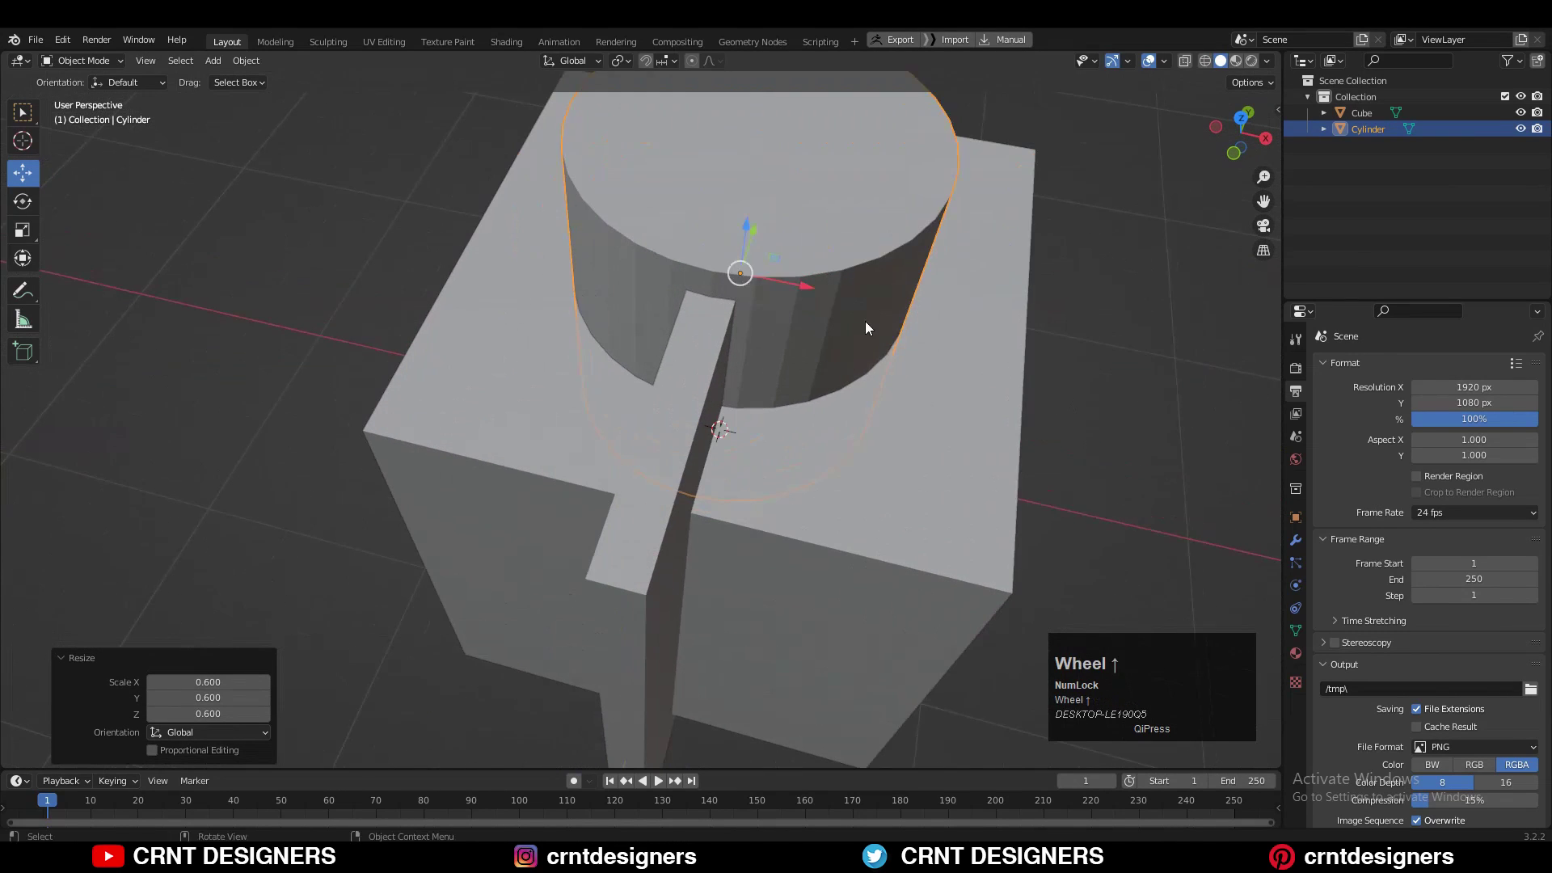
key(s)
shift+click(891, 306)
middle_drag(889, 306, 739, 238)
shift+middle_drag(740, 238, 659, 558)
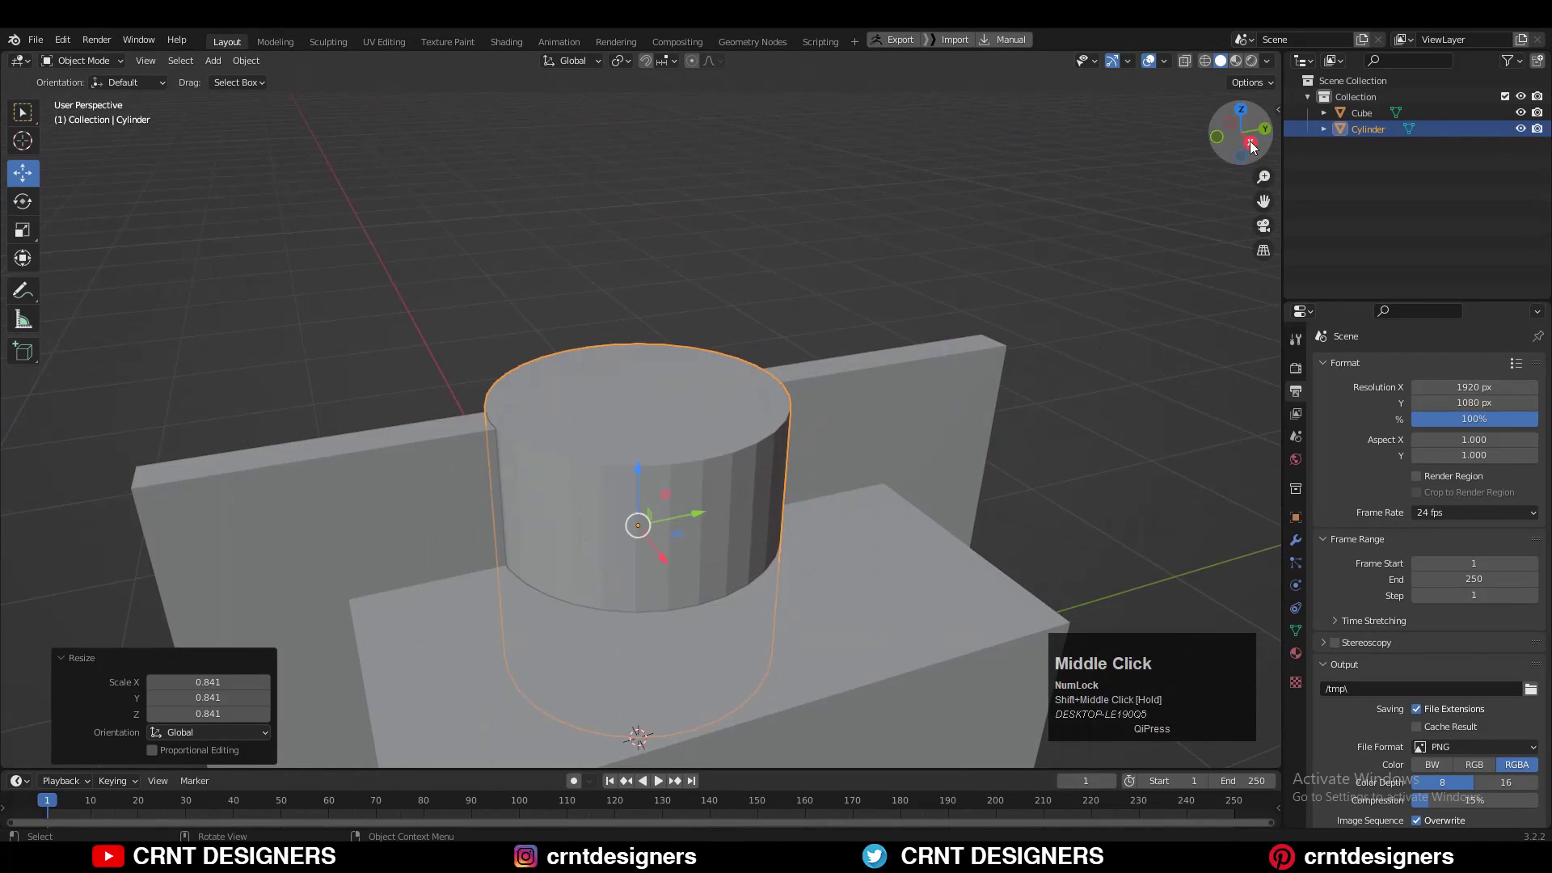
In Edit Mode with X-ray on, raise the cylinder's upper vertex ring above the plate and move its lower ring up
click(1251, 146)
key(Tab)
click(1185, 61)
key(1)
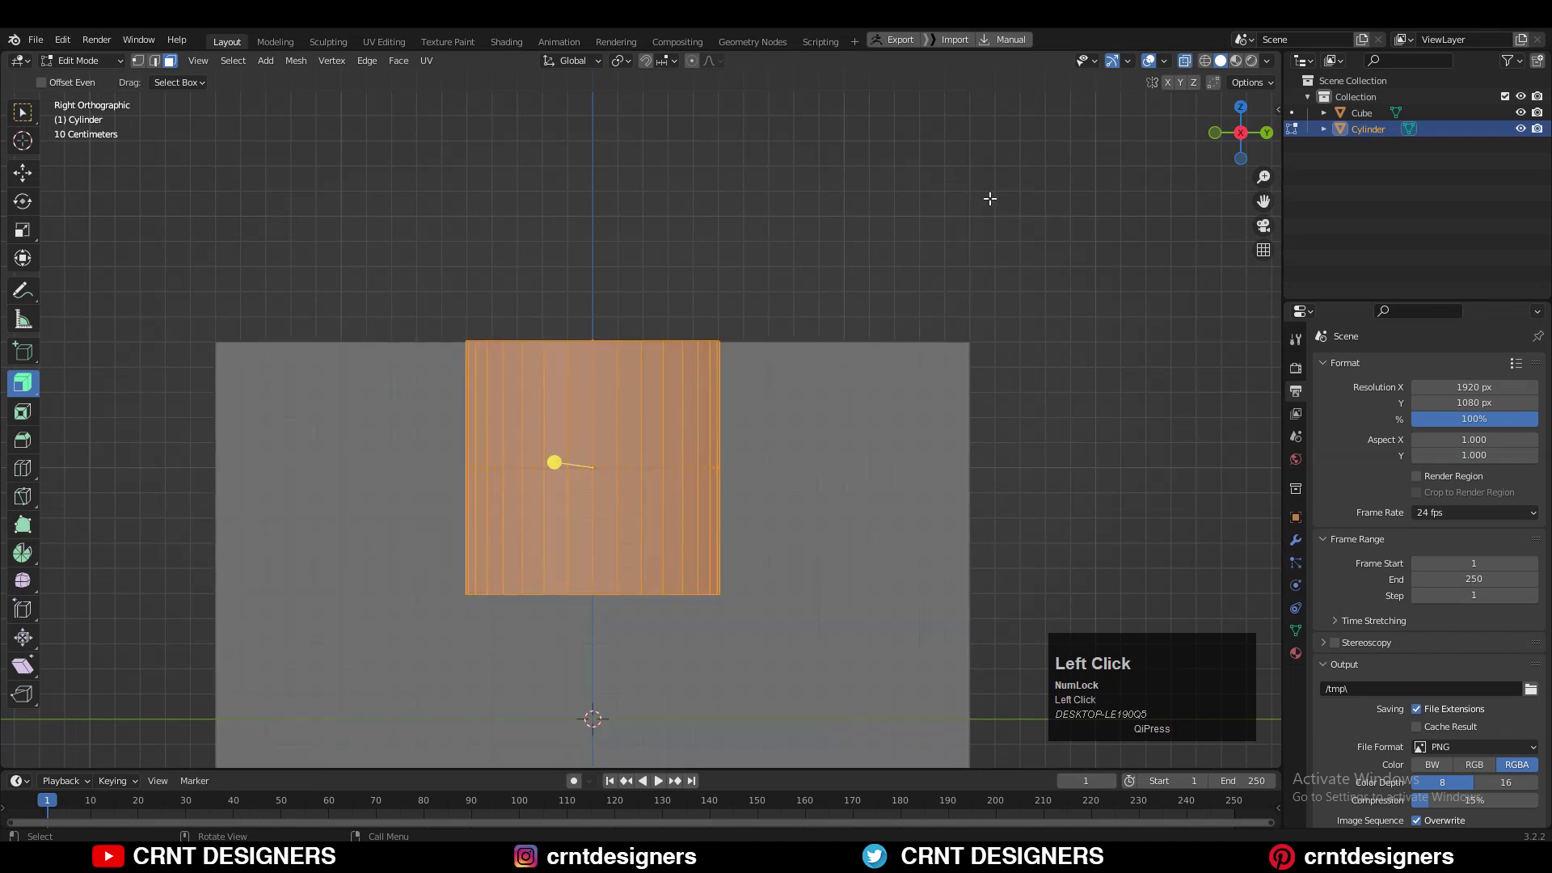
drag(989, 198, 332, 417)
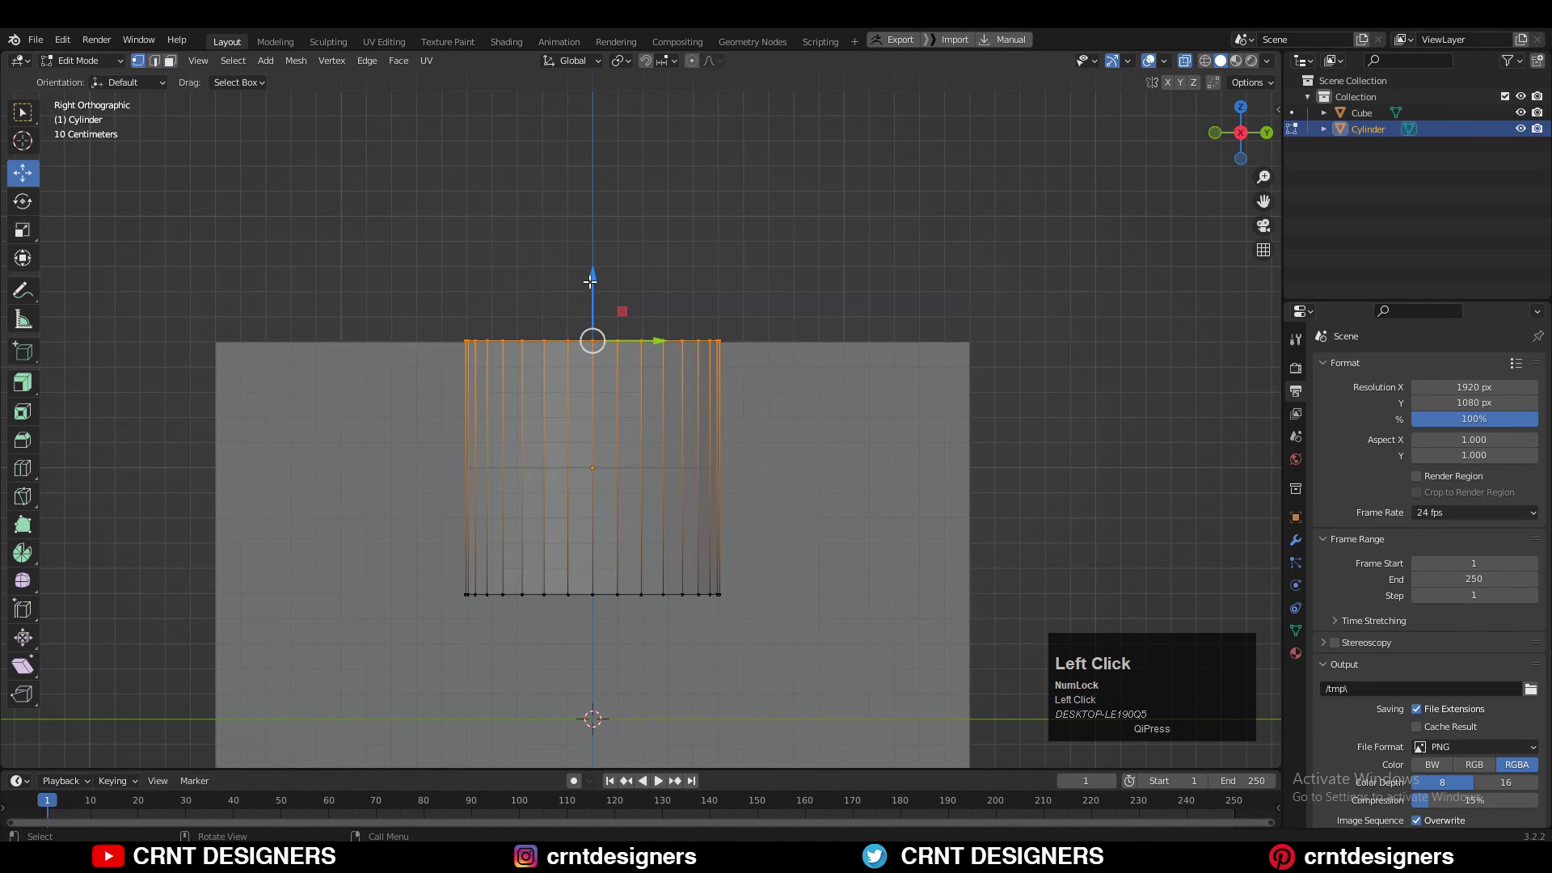
drag(589, 281, 590, 205)
drag(411, 708, 411, 708)
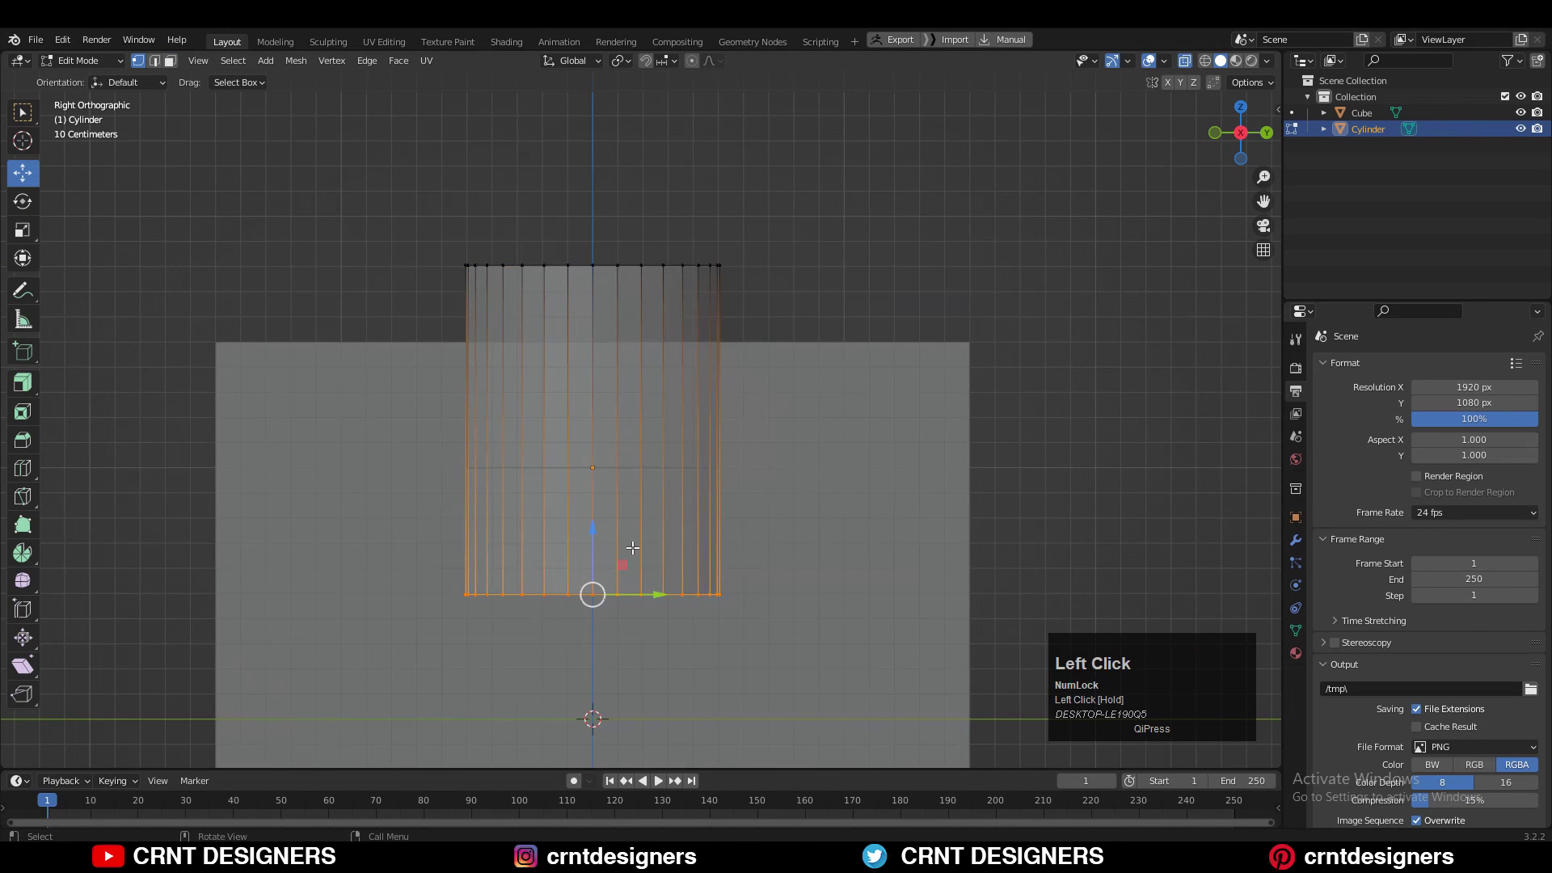
drag(591, 542, 617, 456)
Taper the cylinder by scaling its upper ring inward, lowering it 0.1 m and scaling it again by 0.9
drag(841, 251, 421, 308)
key(s)
ctrl+click(760, 255)
ctrl+drag(594, 202, 599, 228)
key(s)
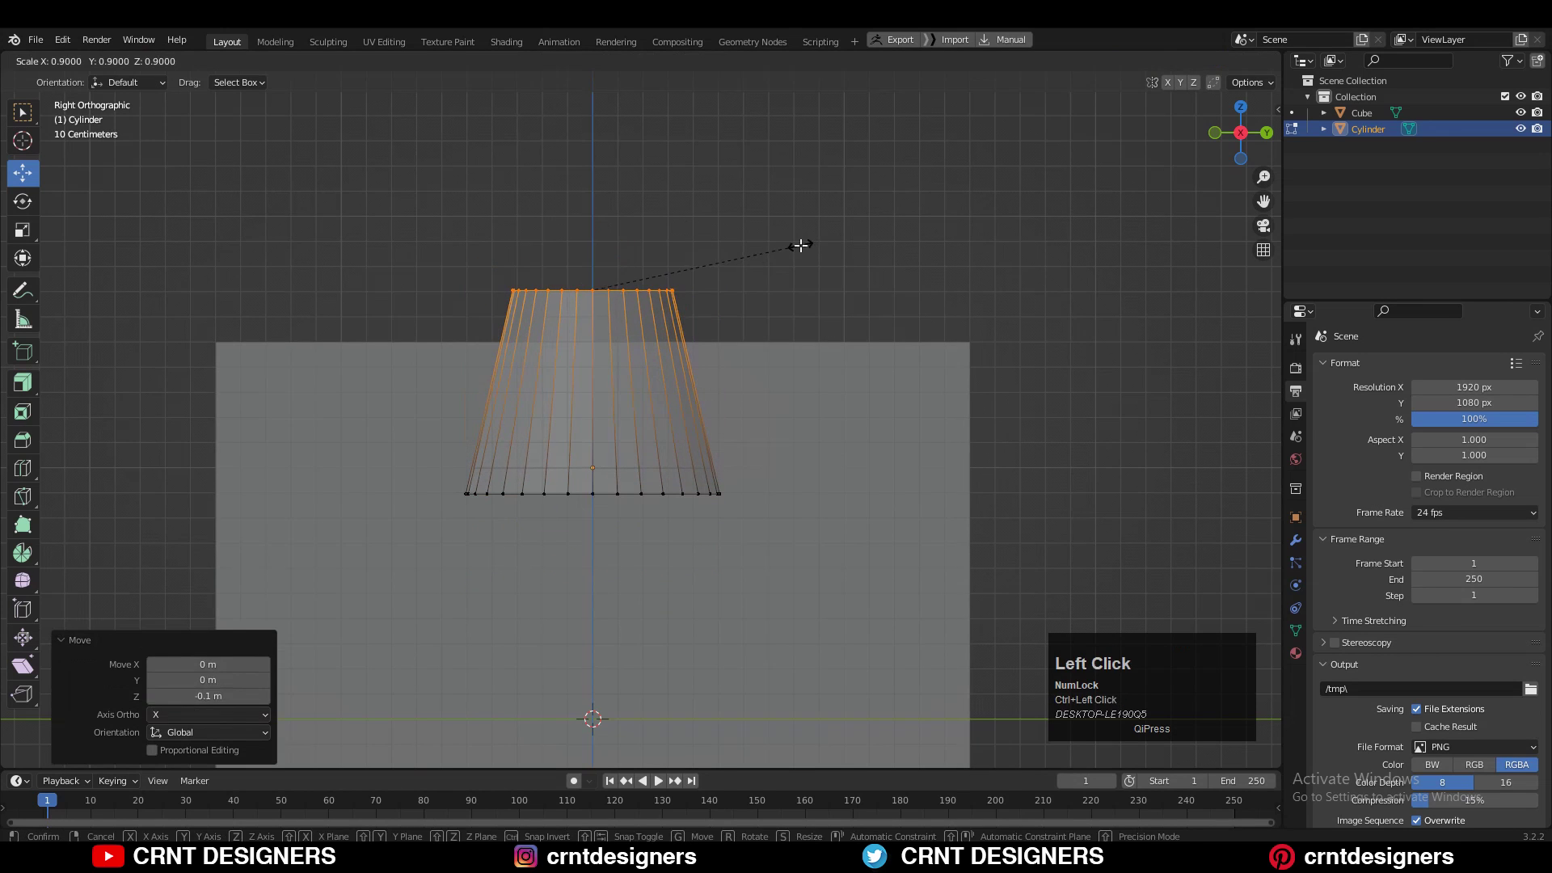
click(800, 245)
key(Tab)
Turn on the wireframe overlay so mesh edges show on the shaded objects
middle_drag(801, 245, 834, 449)
scroll(837, 450, up, 4)
mouse_move(840, 447)
shift+middle_down()
mouse_move(1094, 441)
mouse_move(1059, 432)
shift+middle_up()
click(1163, 61)
click(1060, 333)
scroll(912, 395, down, 3)
Lower the tapered cylinder about 0.1 m along Z and fine-tune its overall scale
middle_drag(909, 397, 830, 431)
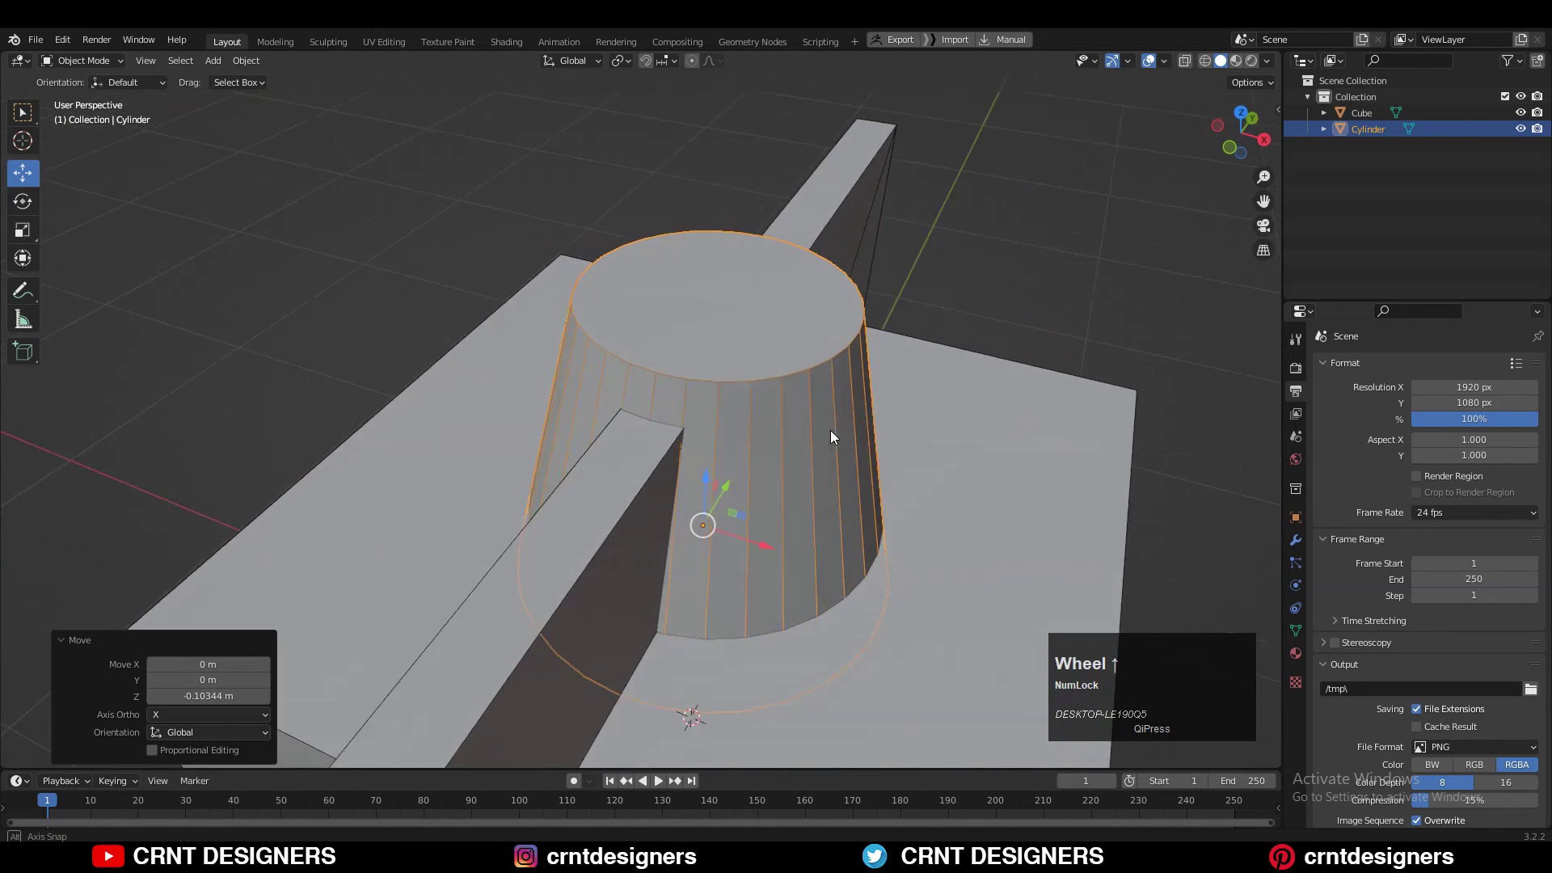
scroll(830, 437, up, 2)
click(859, 396)
key(s)
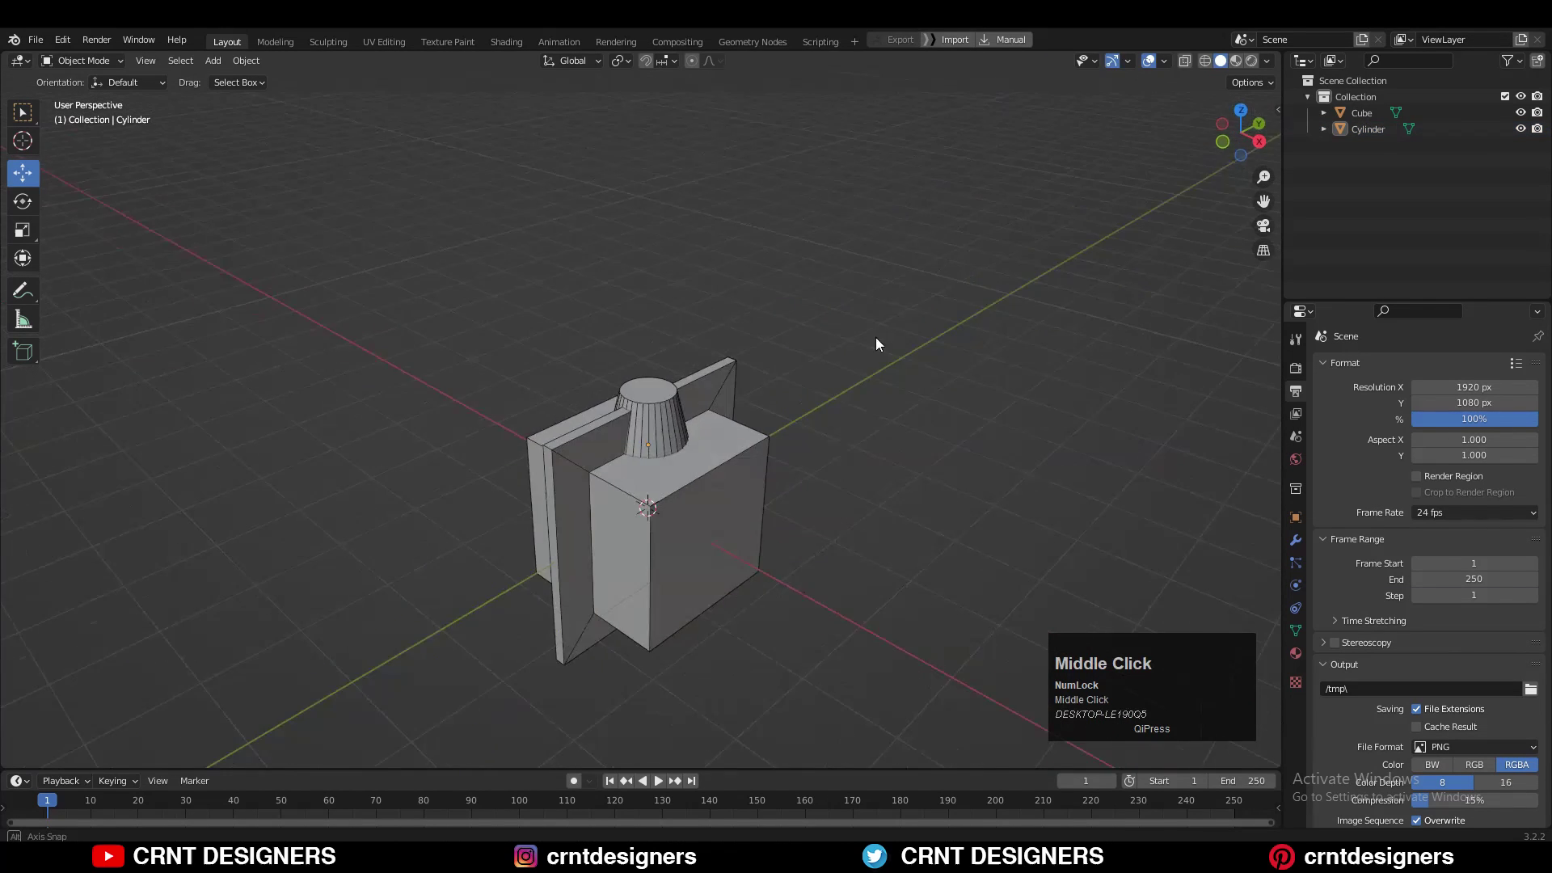
Select the tapered cylinder and the block, and combine them with a Boolean union
mouse_move(876, 341)
middle_down()
mouse_move(791, 306)
mouse_move(888, 338)
middle_up()
scroll(887, 338, up, 5)
click(677, 372)
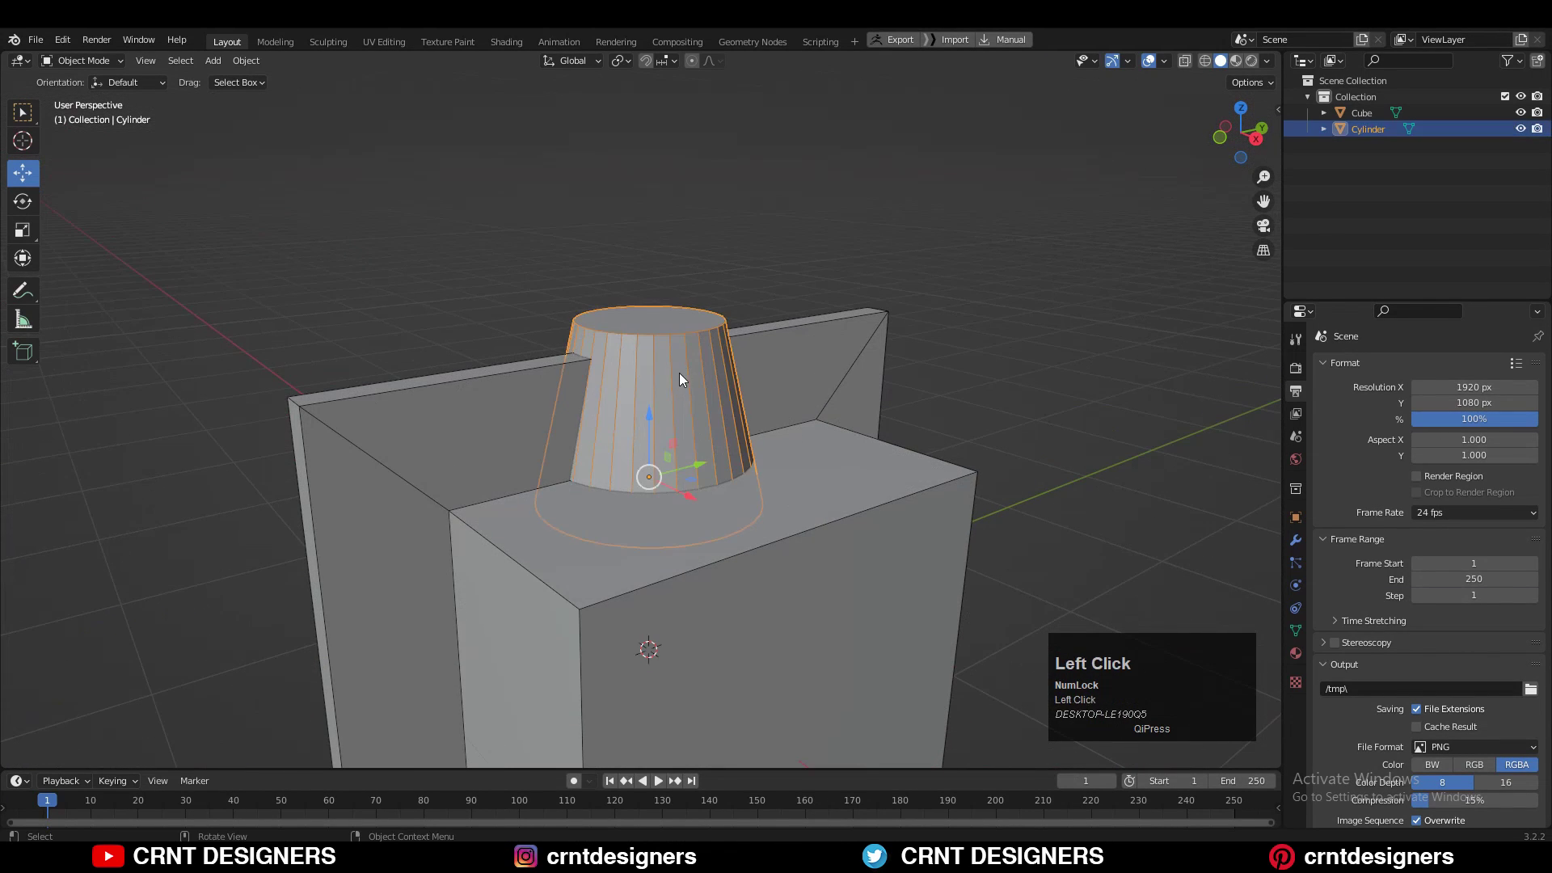
shift+click(798, 452)
shift+middle_drag(849, 560, 847, 462)
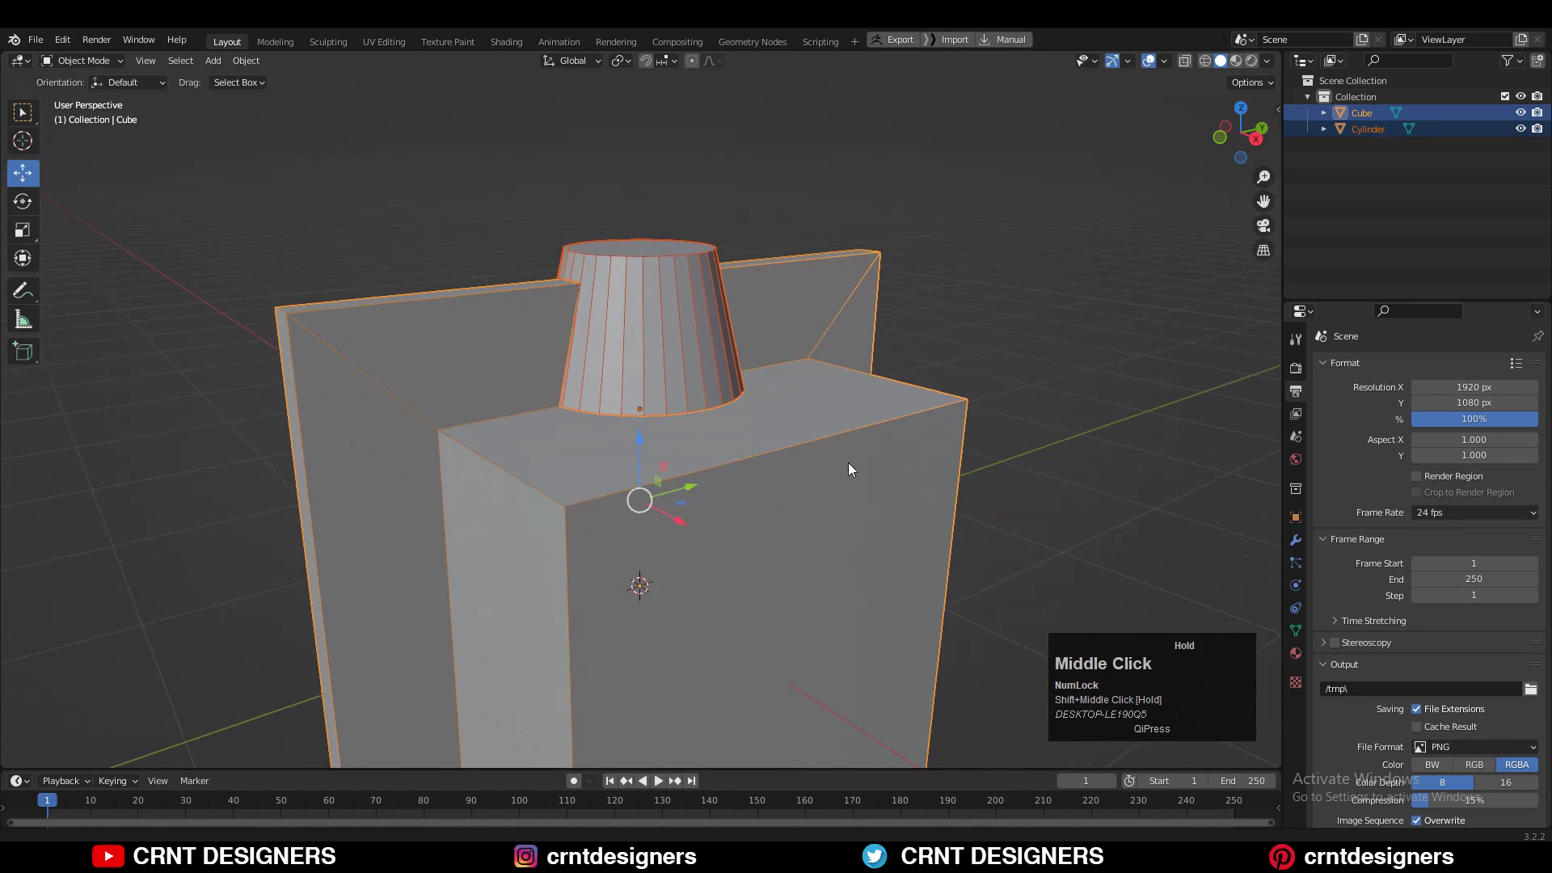
key(alt+x)
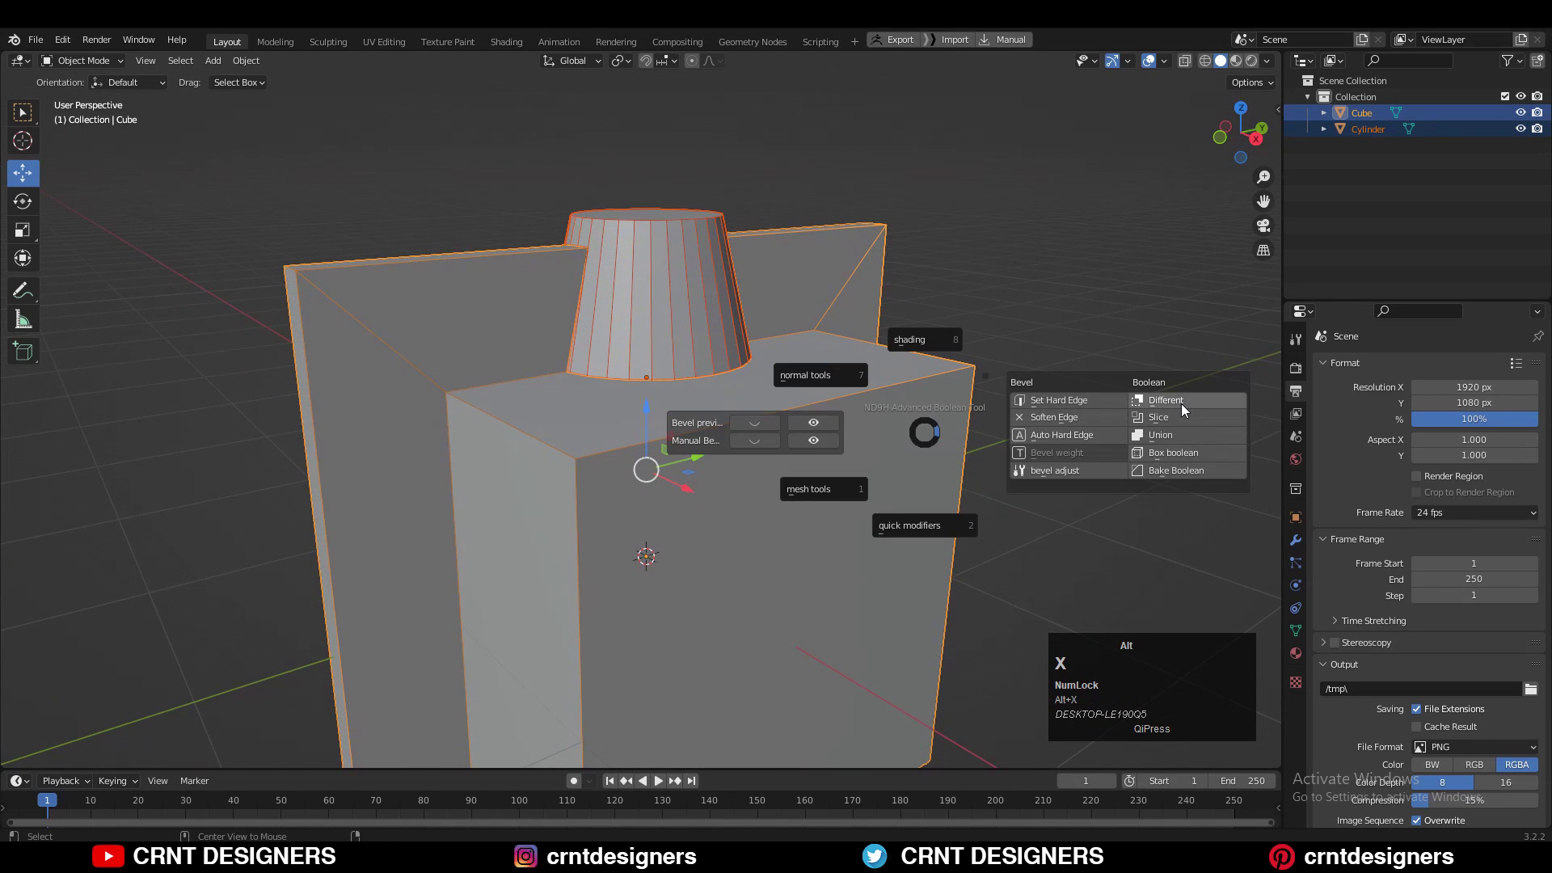
click(1185, 435)
middle_drag(1067, 427, 779, 425)
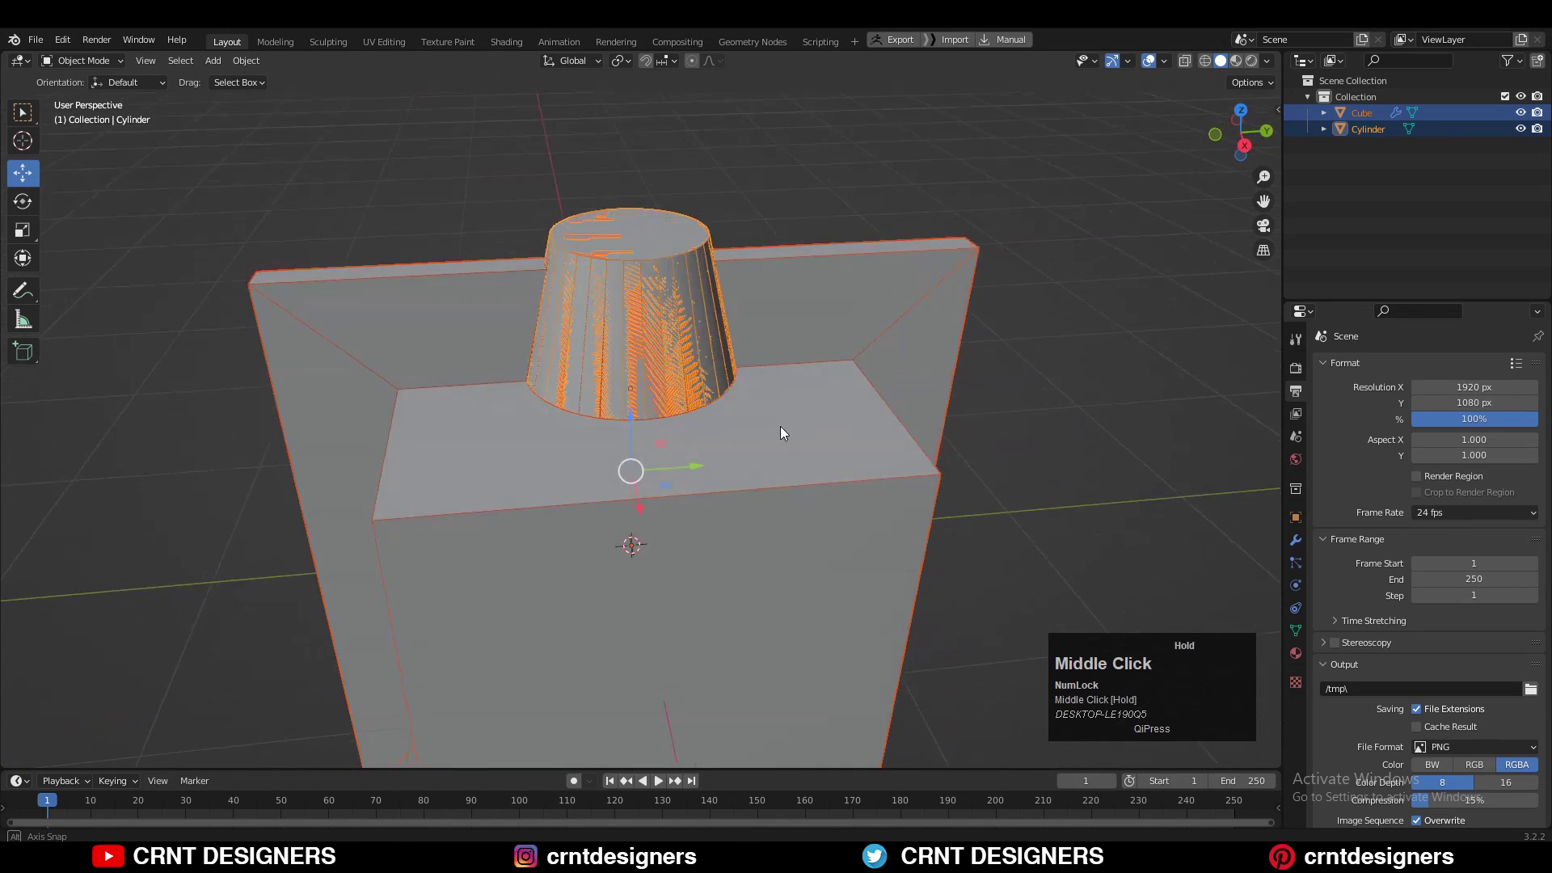
Apply the Cylinder_B Boolean modifier on the block and delete the leftover cylinder object
click(881, 319)
click(1296, 540)
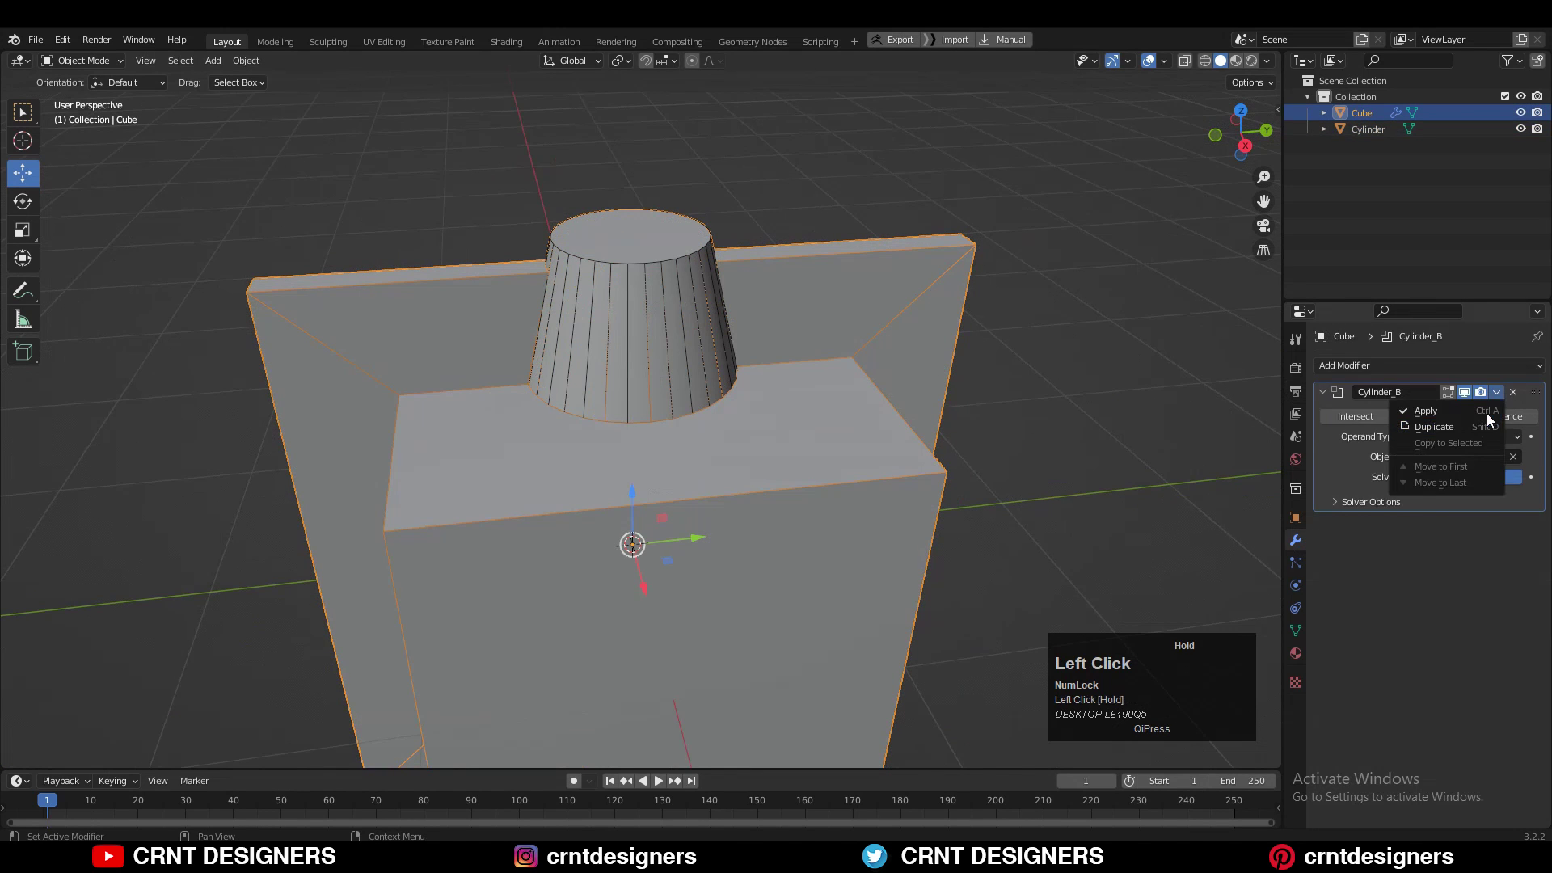
click(1486, 412)
click(1446, 129)
key(x)
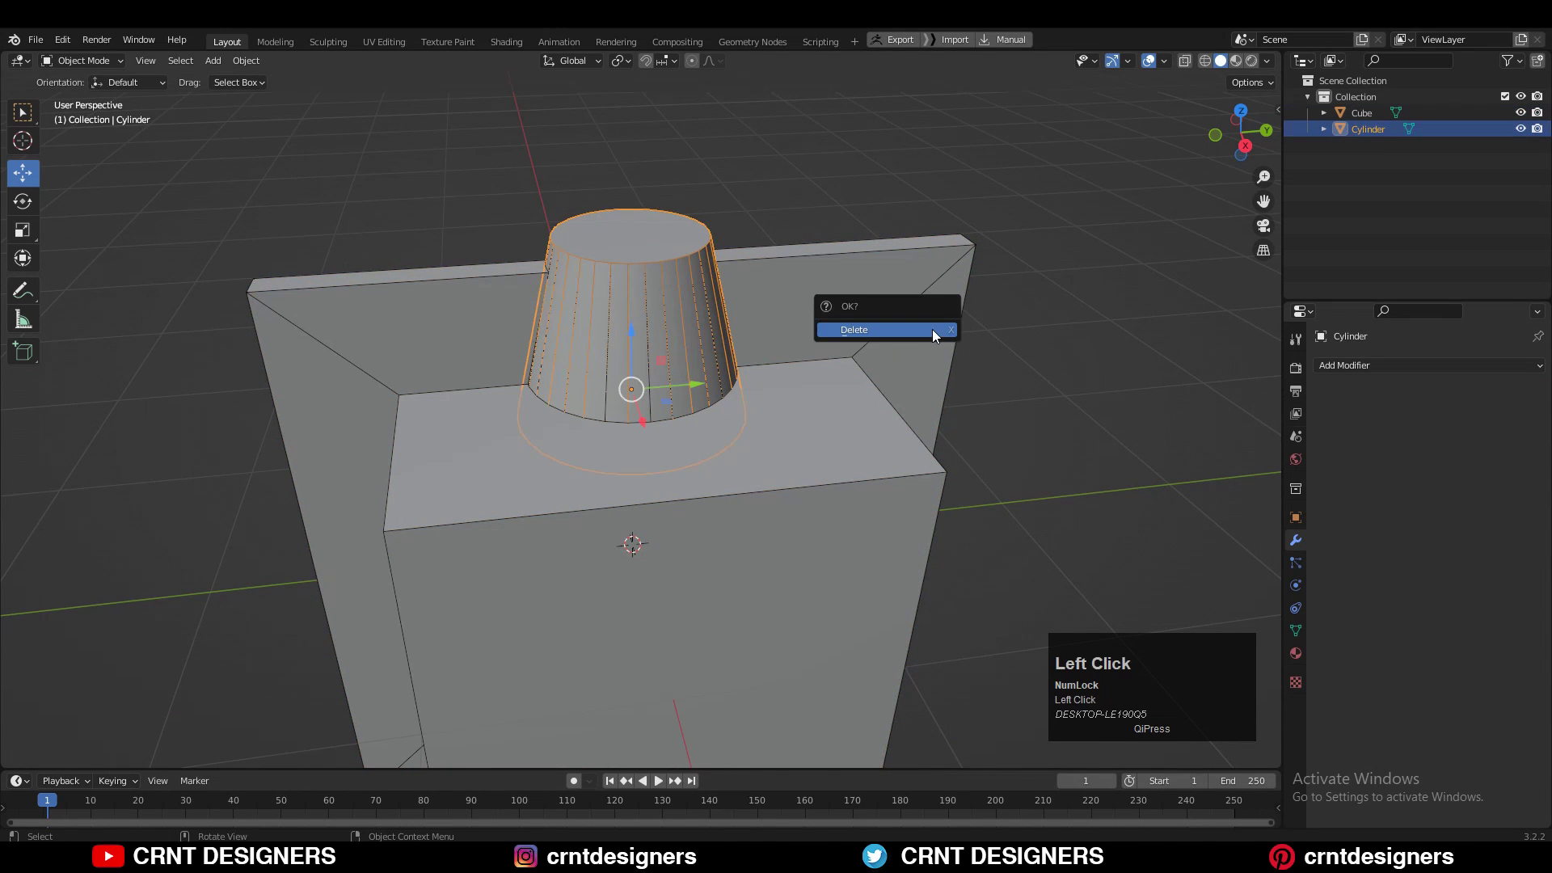
click(933, 328)
Open the combined block in Edit Mode with vertex selection, close to where the plate meets the tapered cylinder
middle_drag(923, 419, 724, 401)
click(804, 407)
scroll(826, 402, down, 3)
scroll(749, 370, up, 5)
scroll(822, 450, up, 4)
scroll(703, 404, down, 4)
shift+middle_drag(459, 442, 481, 452)
scroll(550, 356, up, 4)
click(551, 351)
key(Tab)
middle_drag(551, 352, 845, 418)
key(1)
Merge the stray vertex near the plate's upper corner on the cylinder into the corner vertex using At Last
middle_drag(856, 514, 770, 208)
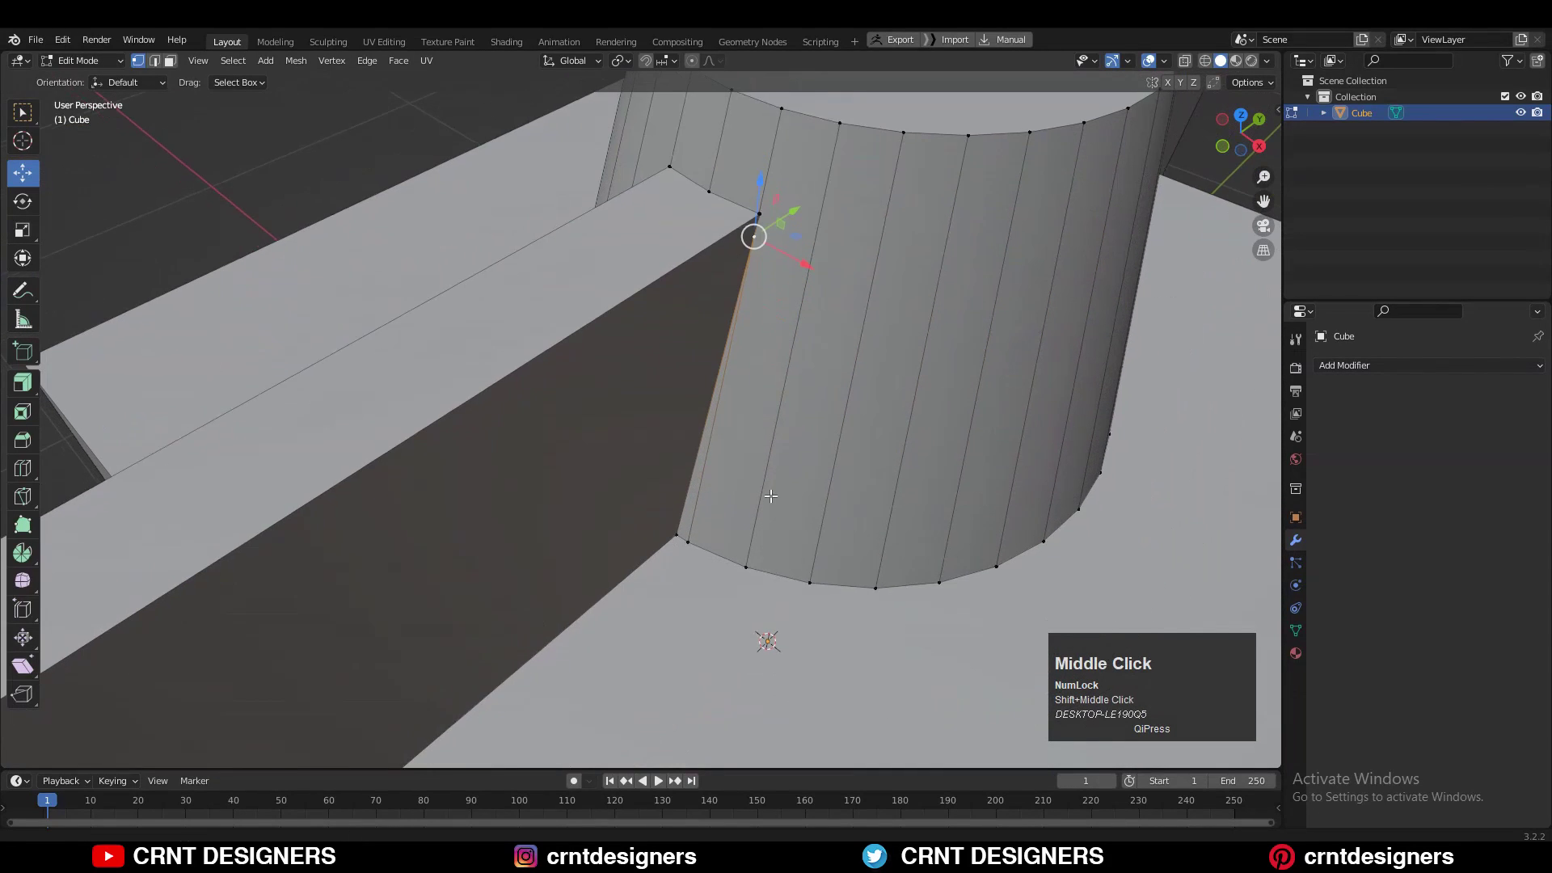
shift+click(768, 203)
key(m)
click(766, 225)
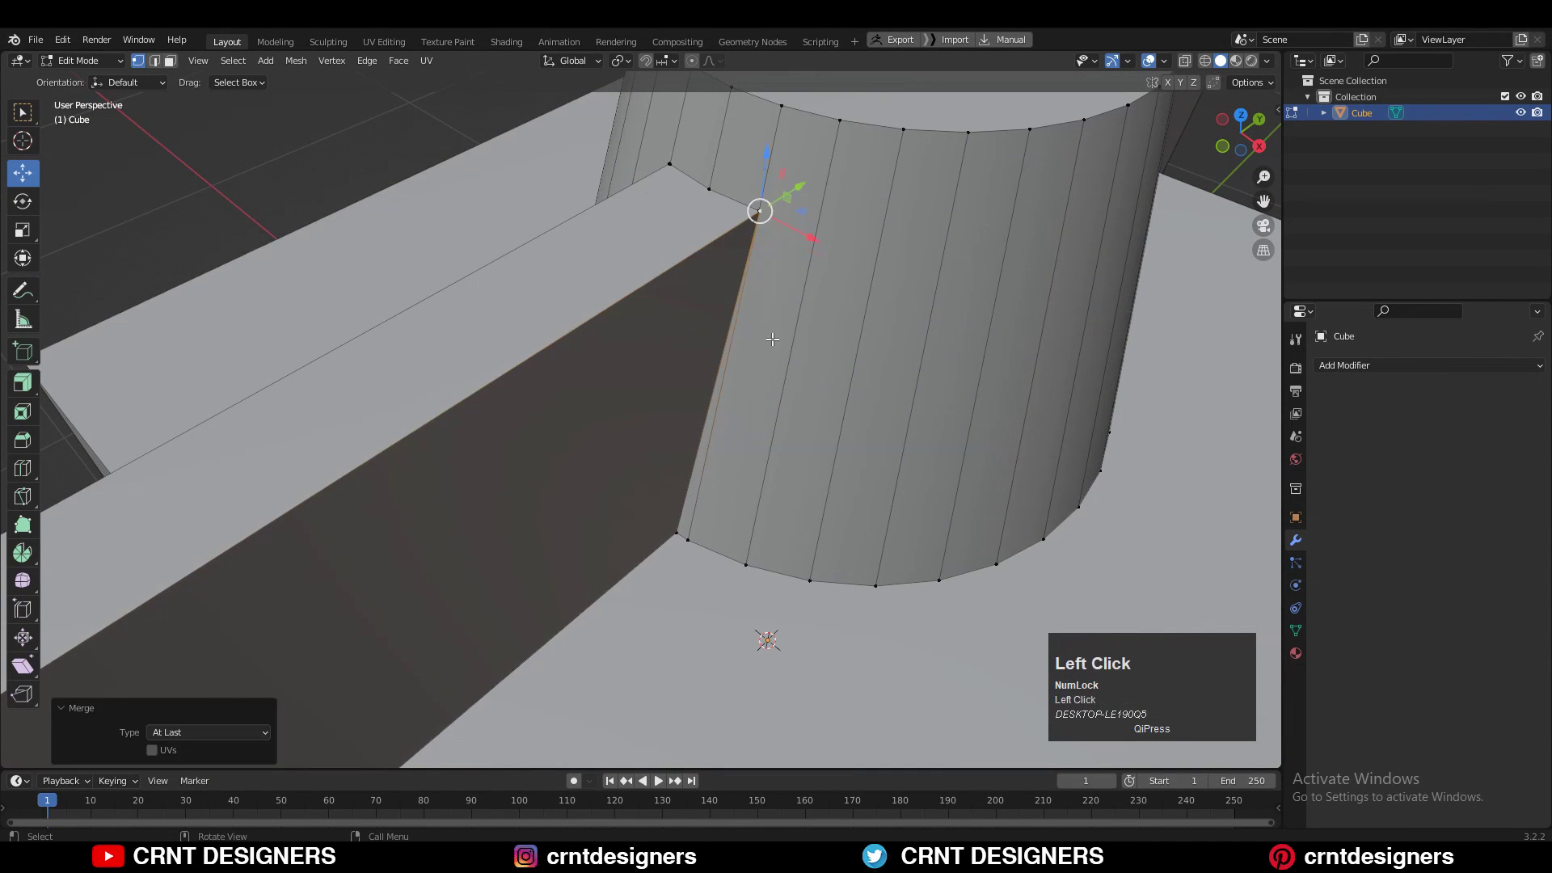
With X-ray on, merge the remaining pair of nearly coincident vertices at the plate's upper corner
click(1185, 60)
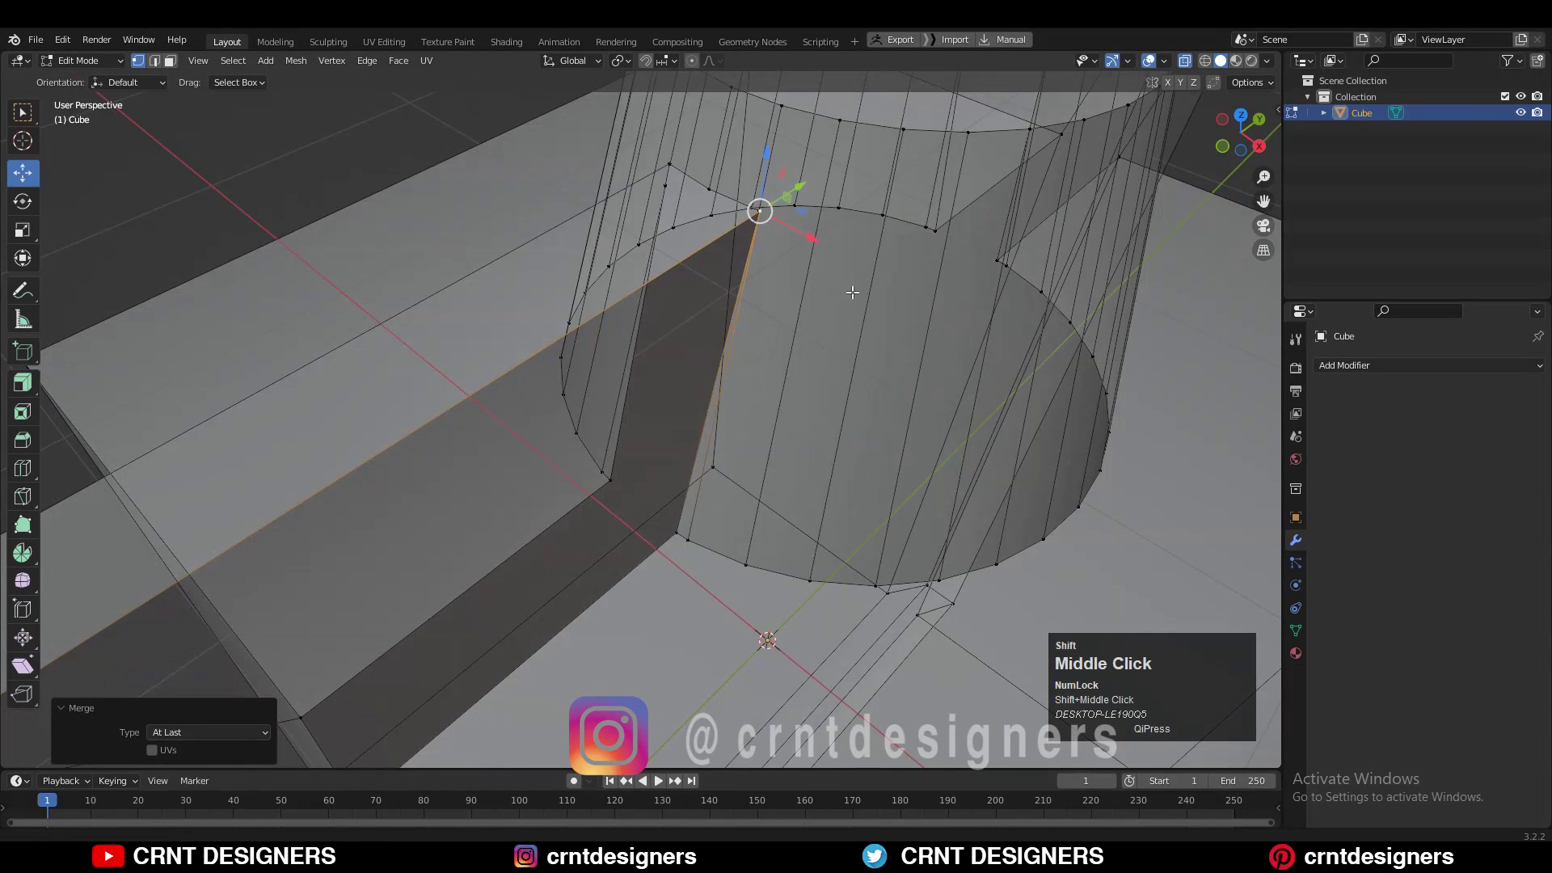
shift+middle_drag(852, 292, 859, 361)
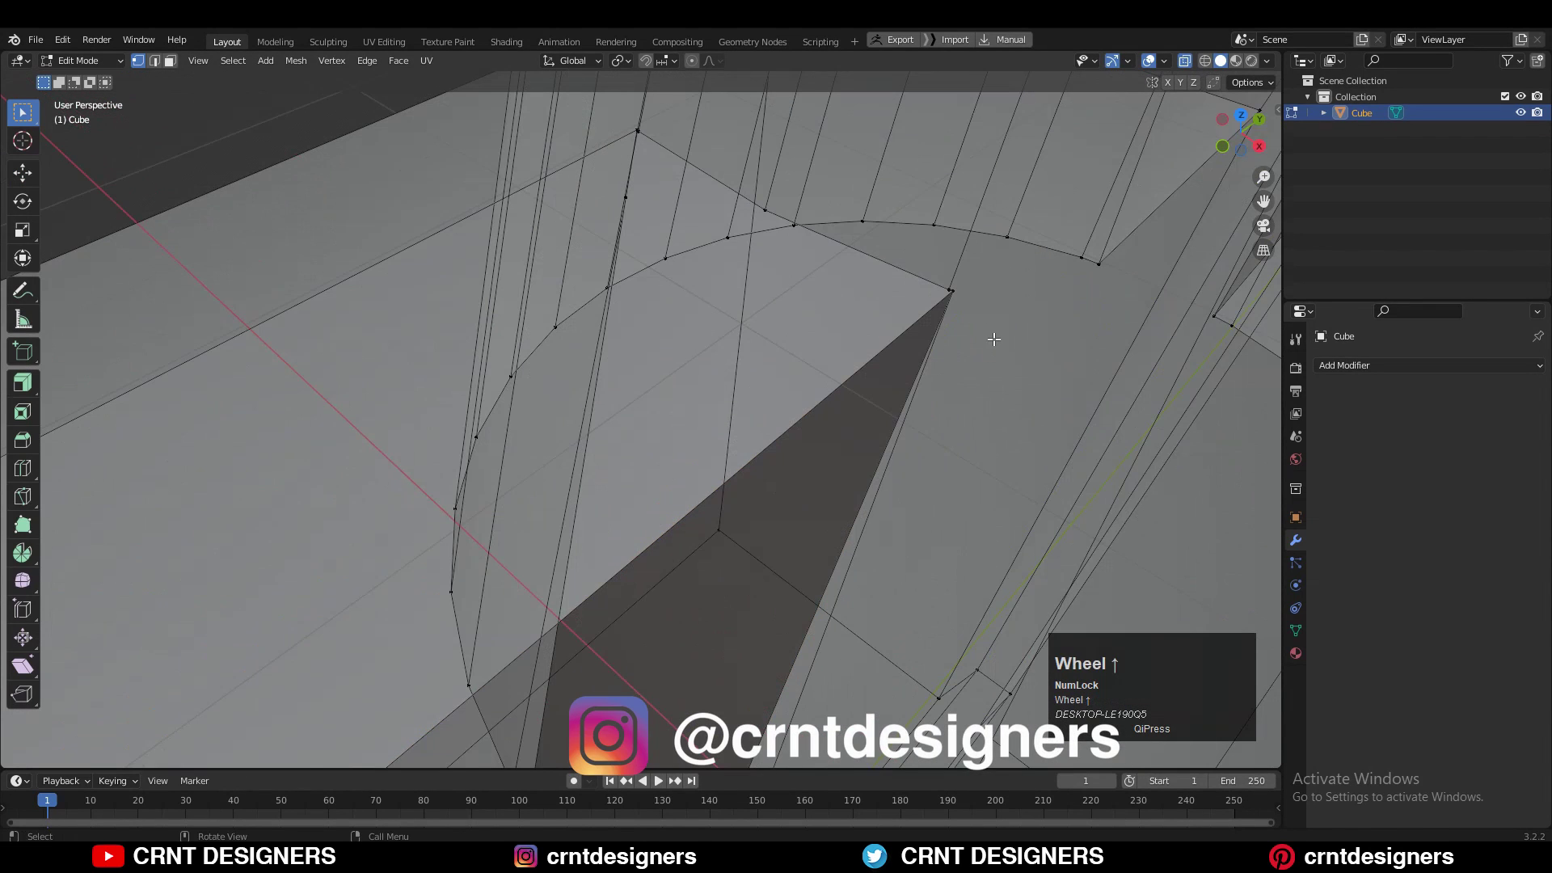
click(966, 303)
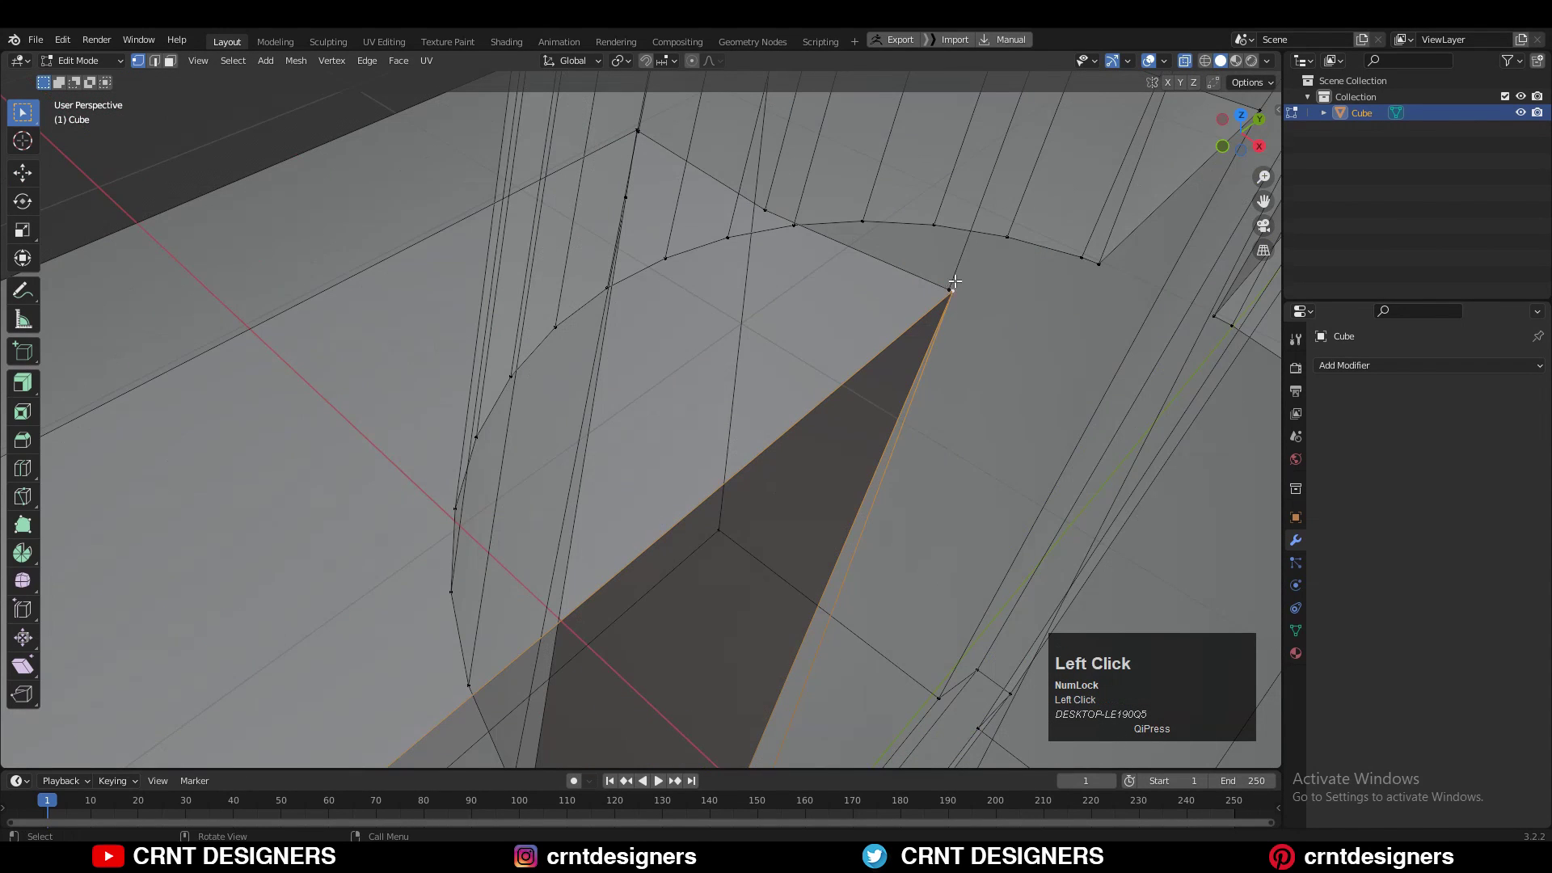
key(m)
click(968, 298)
Merge the two close vertices at the cylinder's base where it meets the plate
scroll(930, 323, down, 7)
shift+middle_drag(824, 423, 729, 153)
scroll(728, 404, up, 7)
click(712, 516)
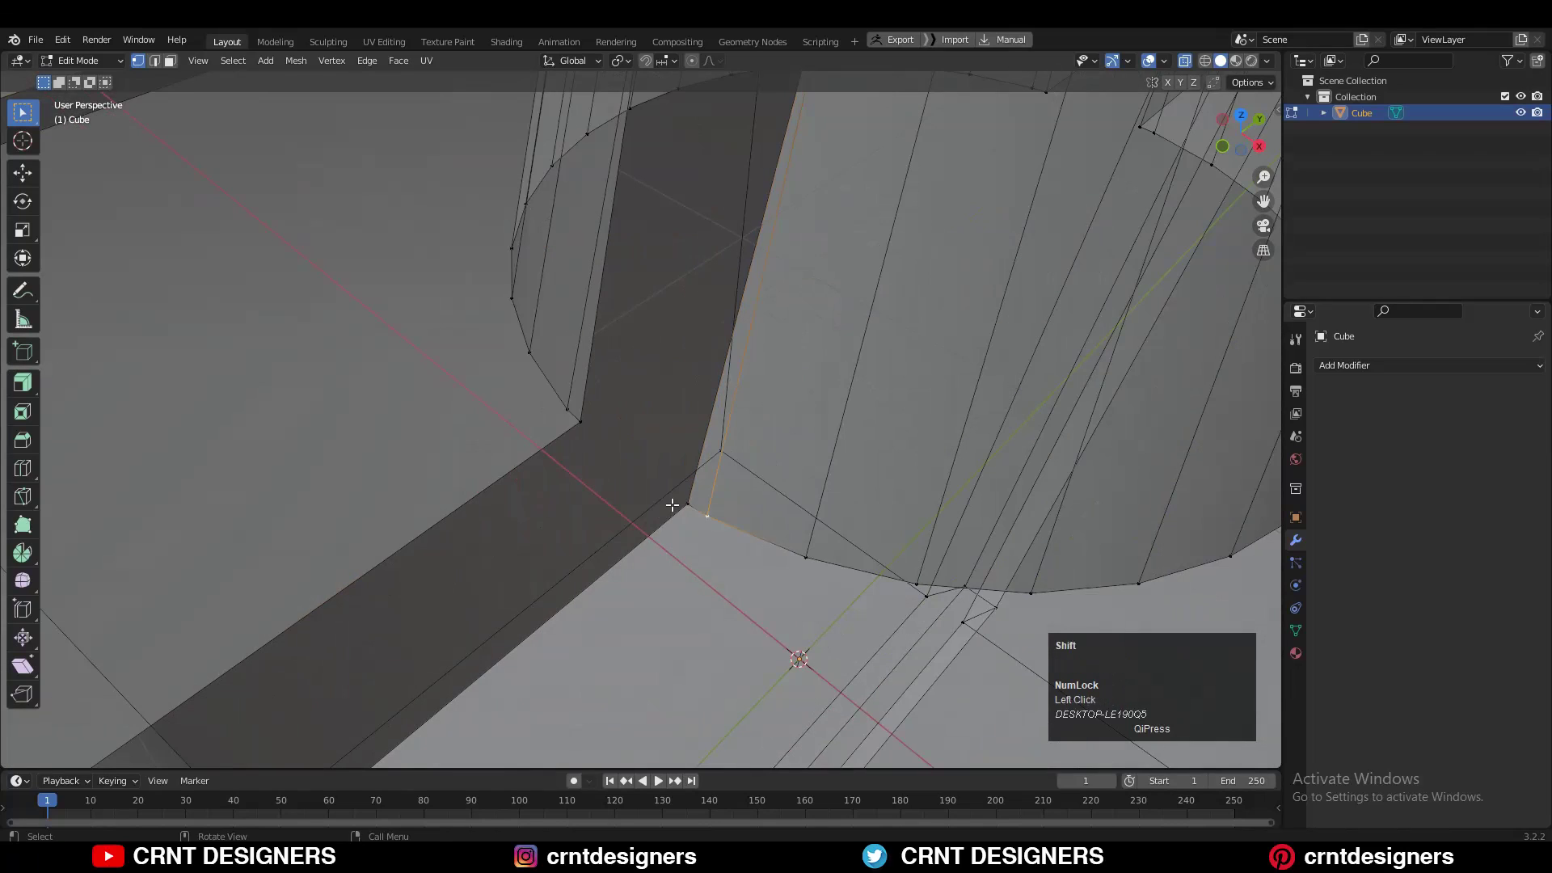
key(m)
click(742, 512)
Turn off X-ray and symmetrize the whole mesh in the -Y to +Y direction
scroll(743, 501, down, 5)
click(1185, 60)
middle_drag(986, 274, 882, 305)
scroll(882, 304, down, 3)
key(a)
click(295, 61)
click(352, 316)
middle_drag(353, 316, 243, 566)
click(209, 731)
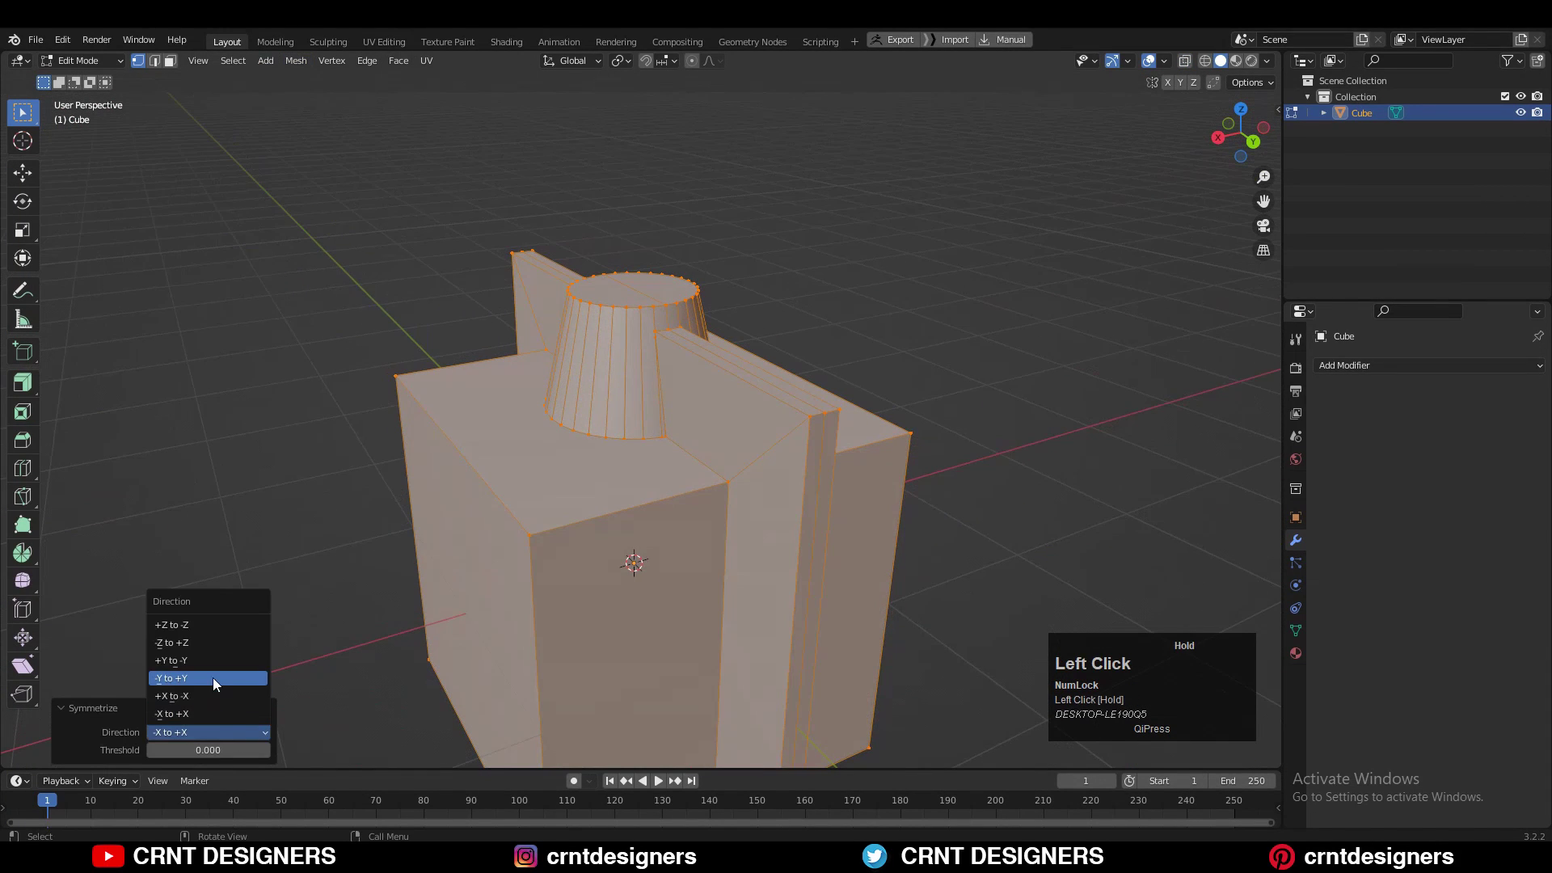
Symmetrize the whole mesh again in the +X to -X direction
scroll(728, 481, up, 3)
middle_drag(768, 475, 647, 525)
key(a)
click(296, 61)
click(345, 311)
click(184, 732)
click(179, 696)
In top view, leave mesh editing, rotate the whole object 90° about Z and apply the rotation
scroll(566, 501, down, 5)
click(1240, 136)
click(930, 250)
scroll(823, 287, up, 2)
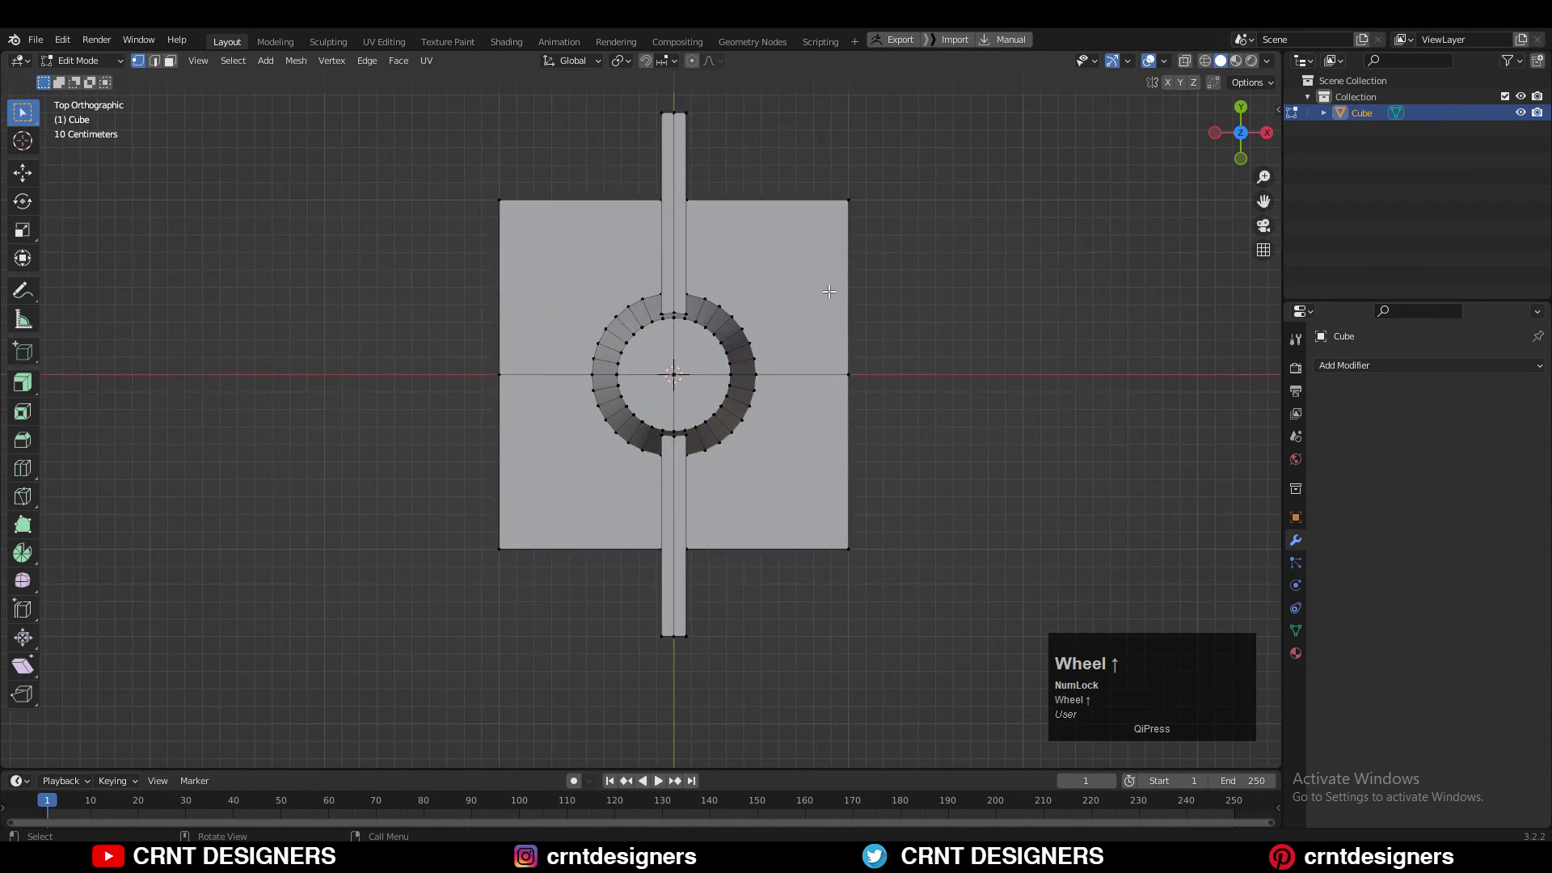
key(Tab)
key(r)
click(809, 577)
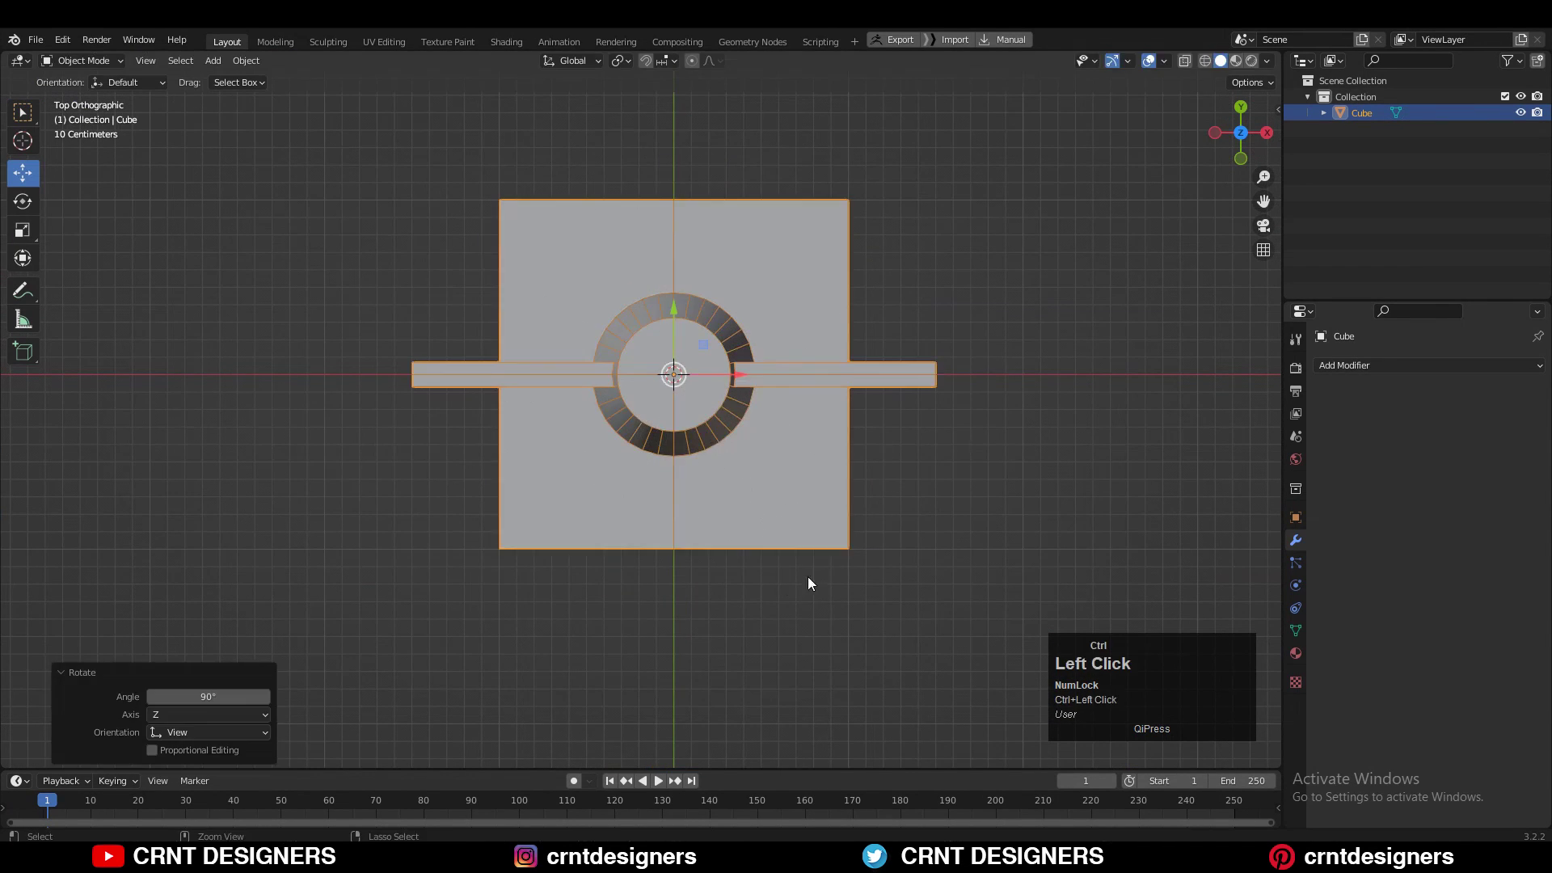
key(ctrl+a)
click(965, 450)
click(1044, 370)
With X-ray on, delete the mesh faces of three quadrants, keeping only the -X, -Y quarter
key(Tab)
key(alt+z)
drag(970, 348, 464, 101)
shift+drag(679, 598, 900, 316)
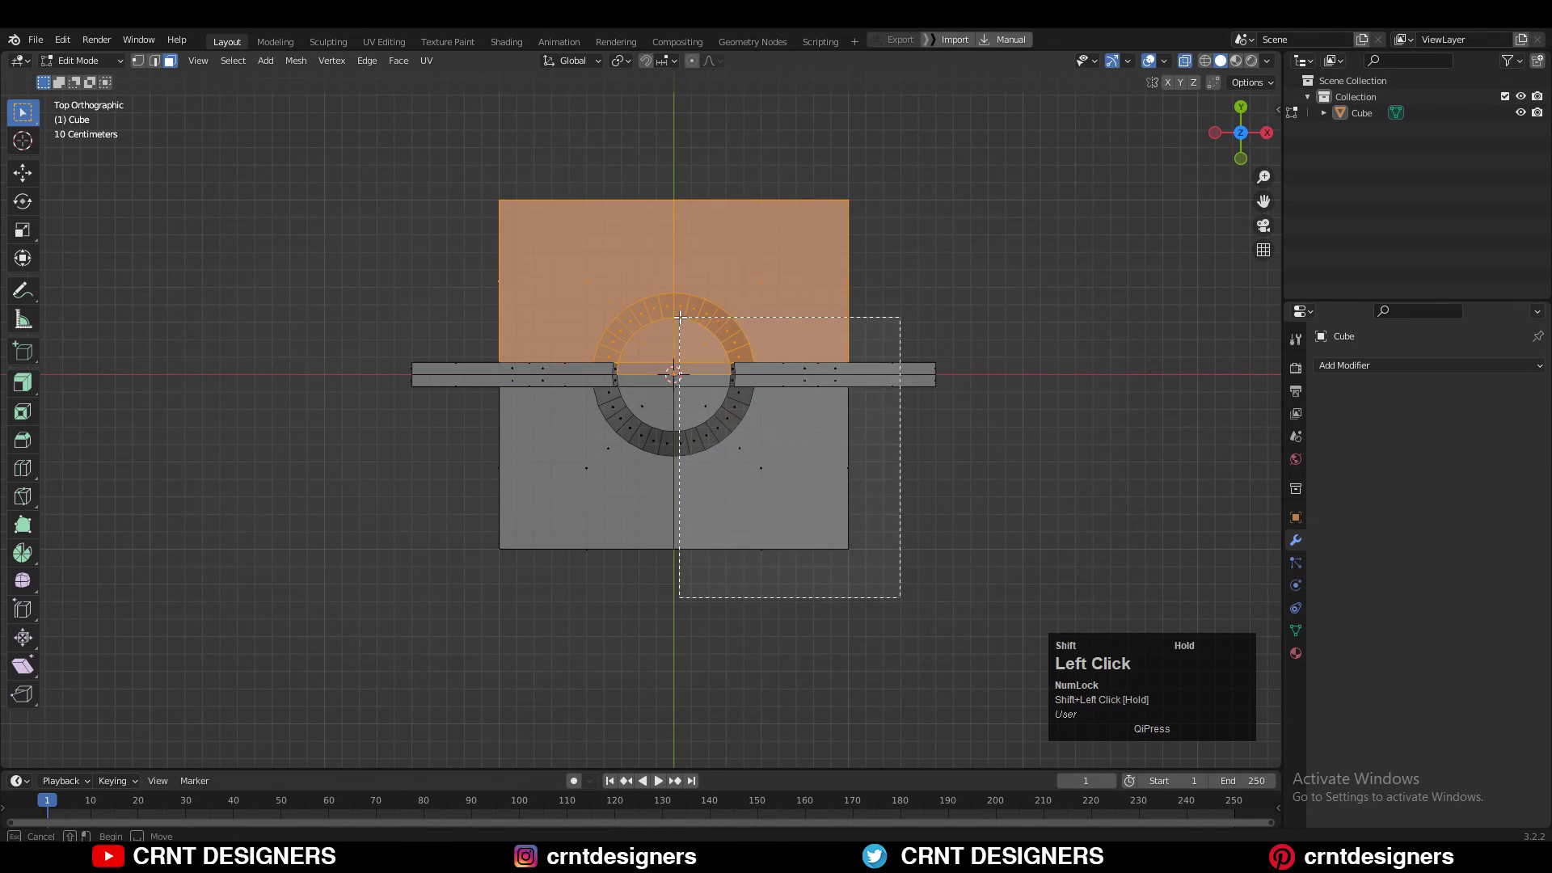
key(x)
click(858, 310)
drag(687, 373, 420, 345)
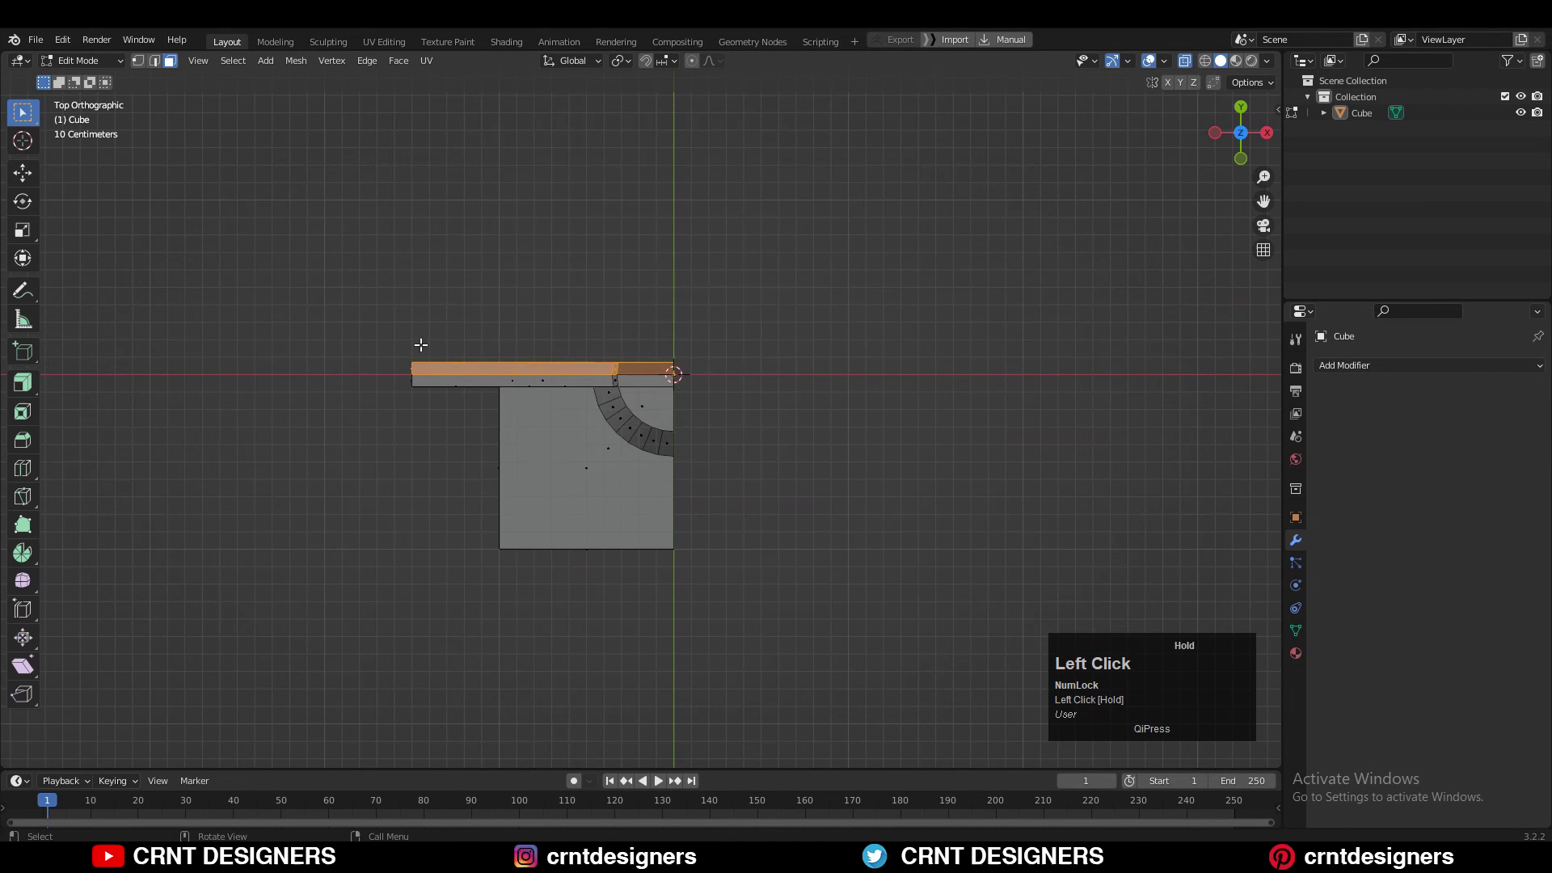
click(1186, 61)
Add a Mirror modifier across the X and Y axes with Clipping enabled
middle_drag(808, 339, 841, 477)
click(1385, 366)
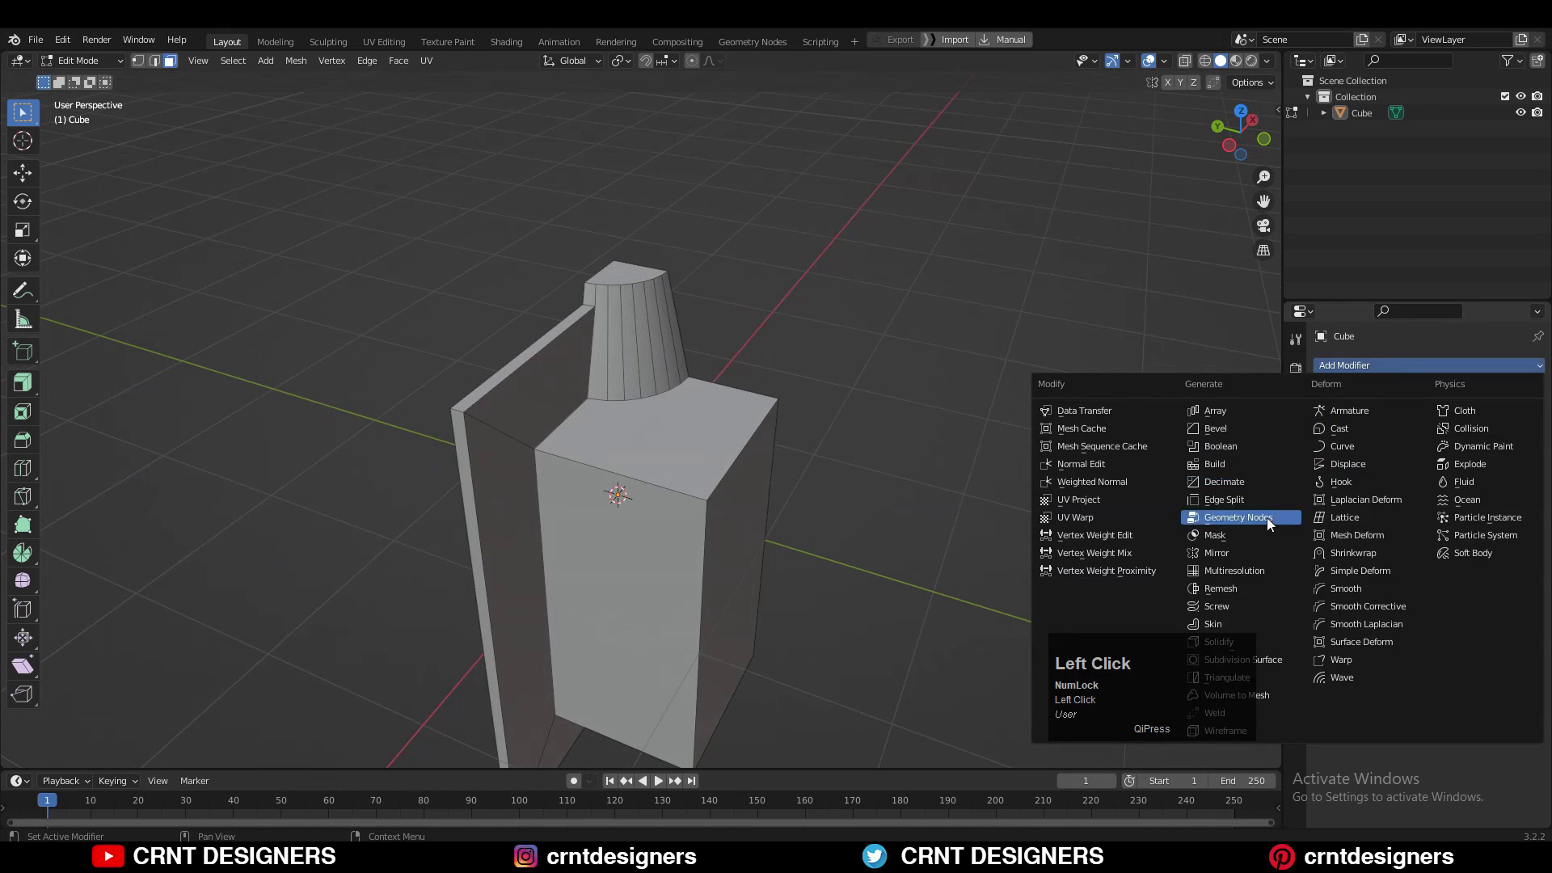
click(1216, 553)
click(1463, 416)
middle_drag(930, 420, 515, 347)
click(1410, 494)
In left orthographic view, knife-cut the cylinder's side horizontally at the height of the plate's top edge
scroll(517, 347, up, 2)
click(681, 338)
key(Tab)
middle_drag(627, 288, 662, 307)
click(662, 307)
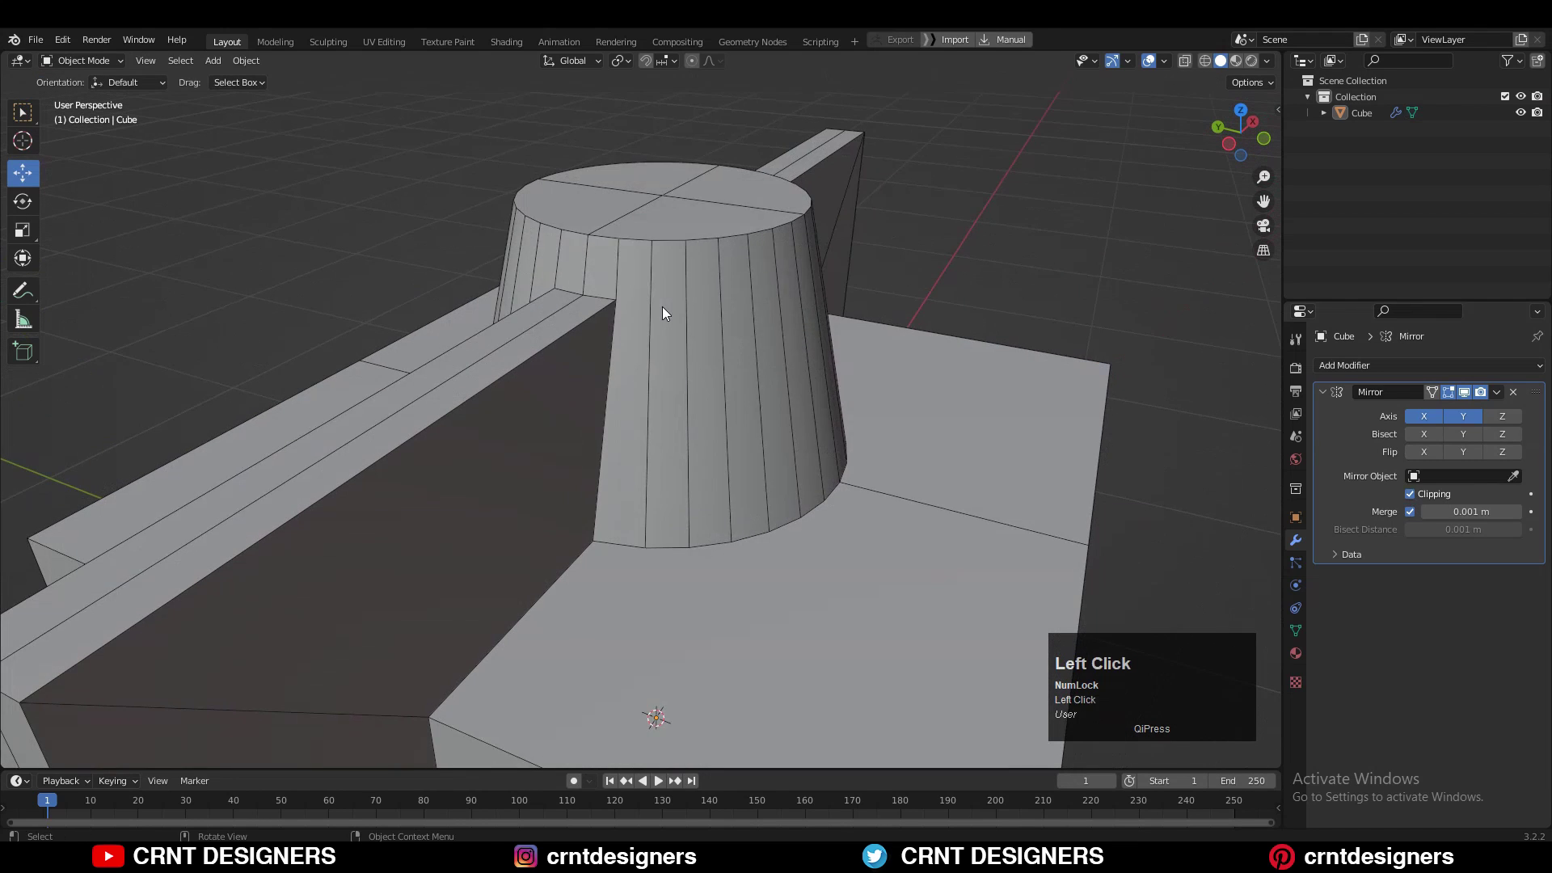
key(Tab)
key(1)
click(618, 302)
click(1224, 146)
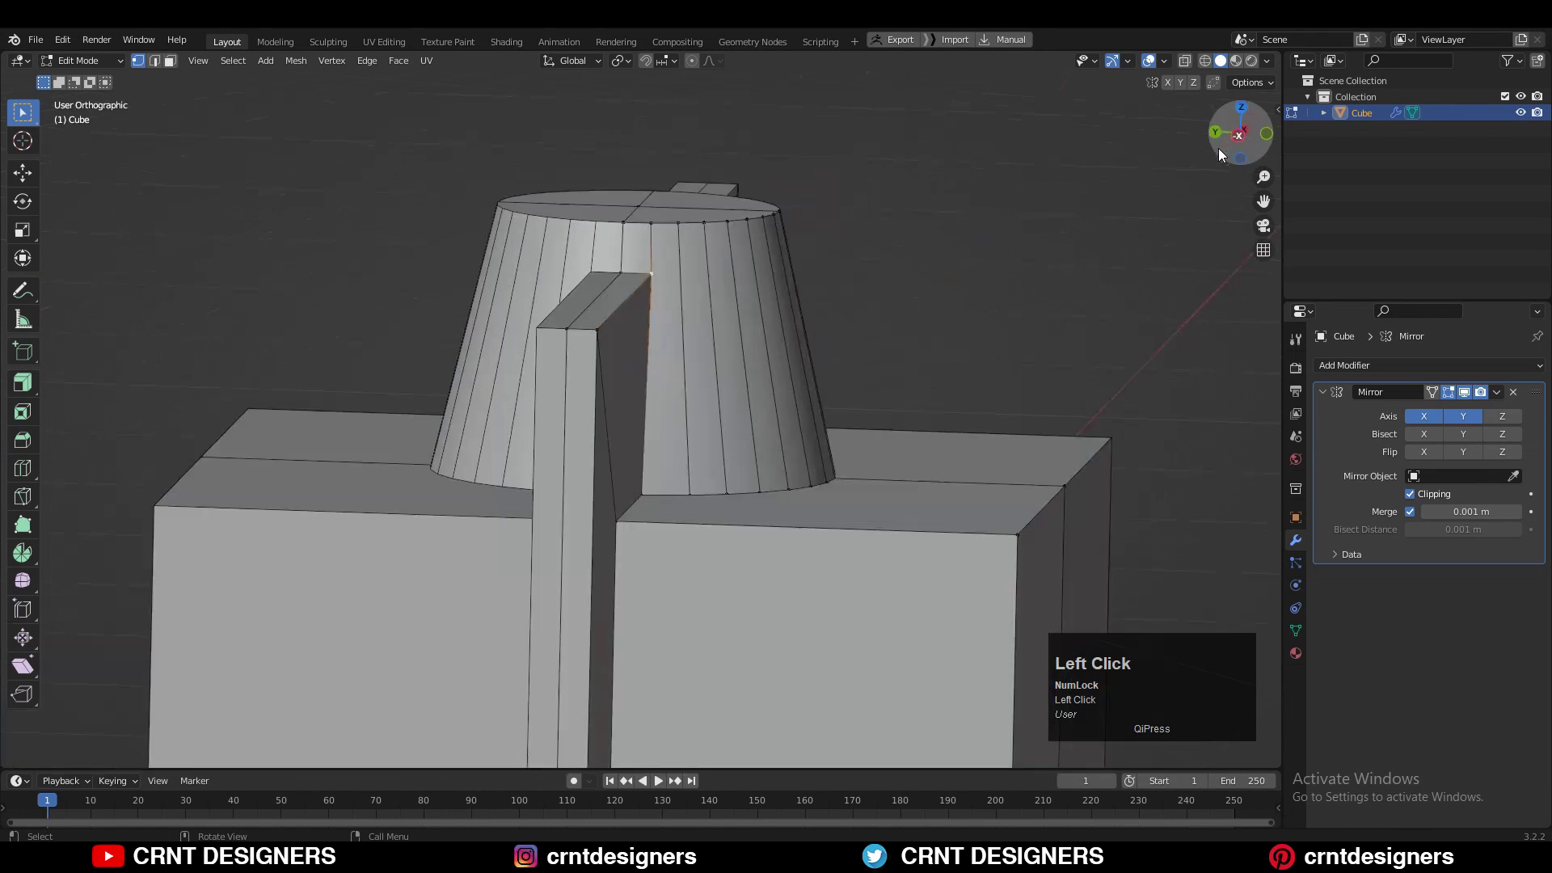
shift+middle_drag(958, 324, 955, 369)
scroll(668, 353, up, 4)
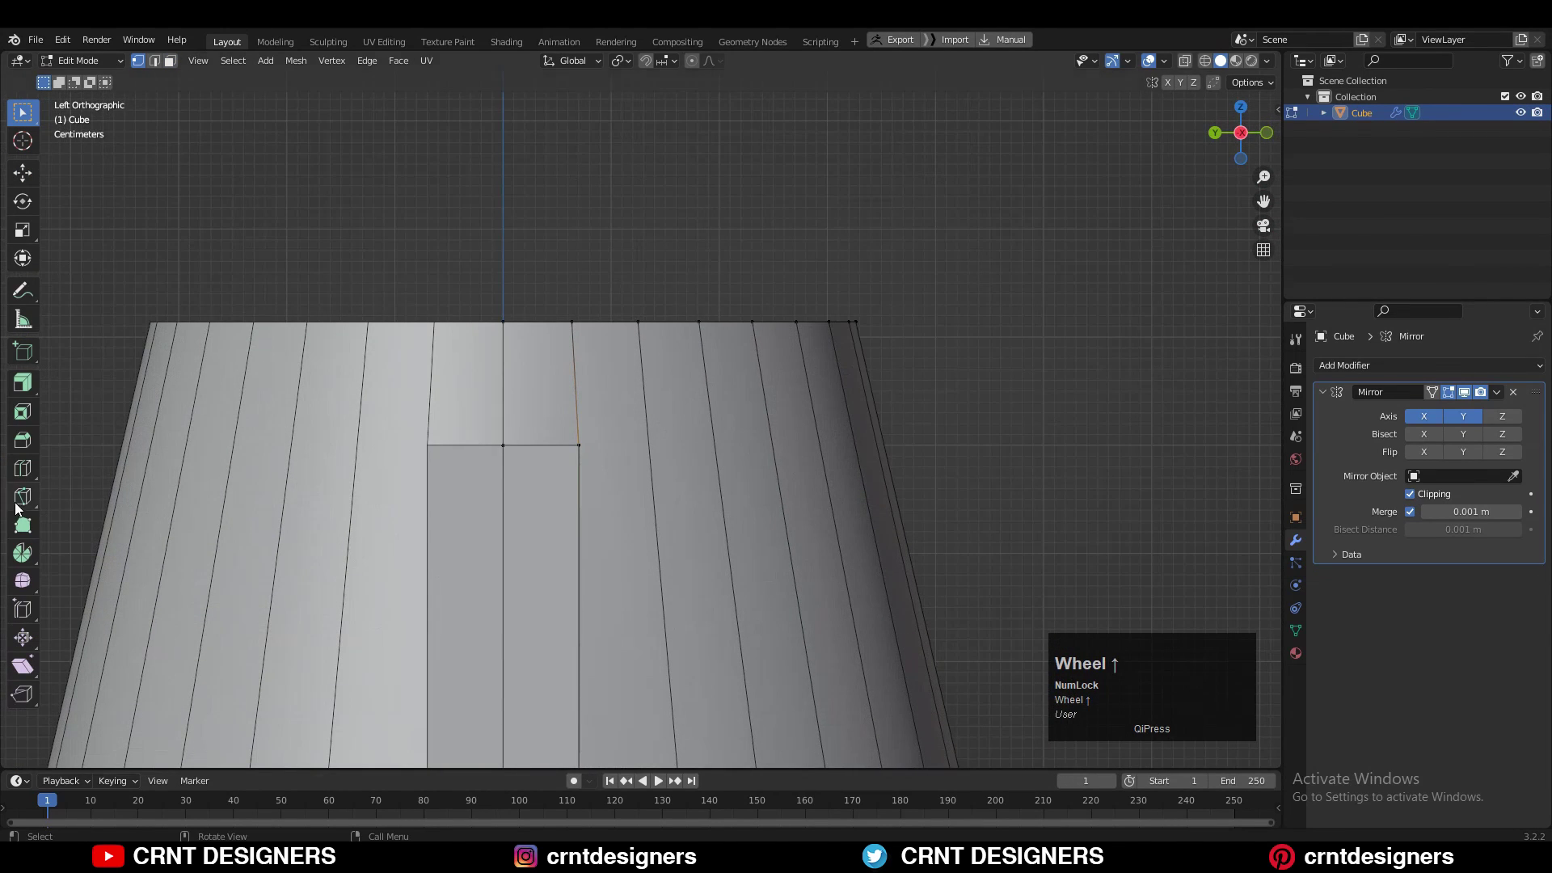
click(1108, 453)
key(Return)
Bevel the edge loop where the block and the cylinder's base meet the plate, about 0.0257 m wide
scroll(1040, 444, down, 4)
middle_drag(994, 449, 962, 475)
scroll(962, 475, up, 5)
scroll(961, 475, down, 1)
scroll(964, 474, down, 5)
key(Return)
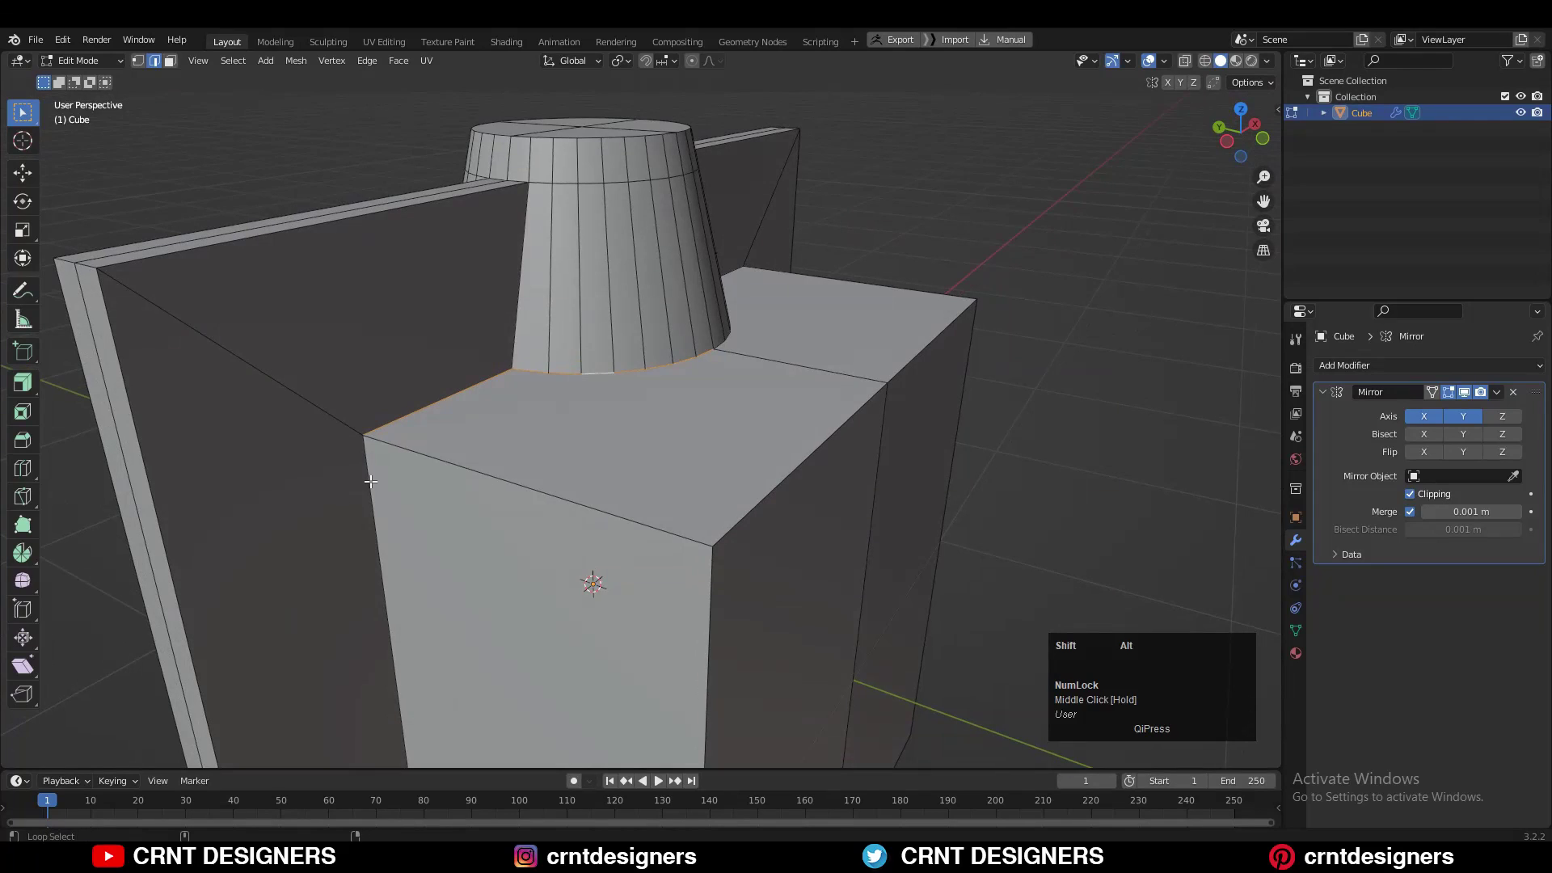
scroll(566, 578, down, 2)
shift+middle_drag(500, 589, 551, 462)
middle_drag(767, 582, 738, 651)
scroll(673, 213, up, 3)
shift+middle_drag(672, 212, 708, 296)
key(ctrl+b)
shift+click(712, 372)
scroll(708, 296, up, 3)
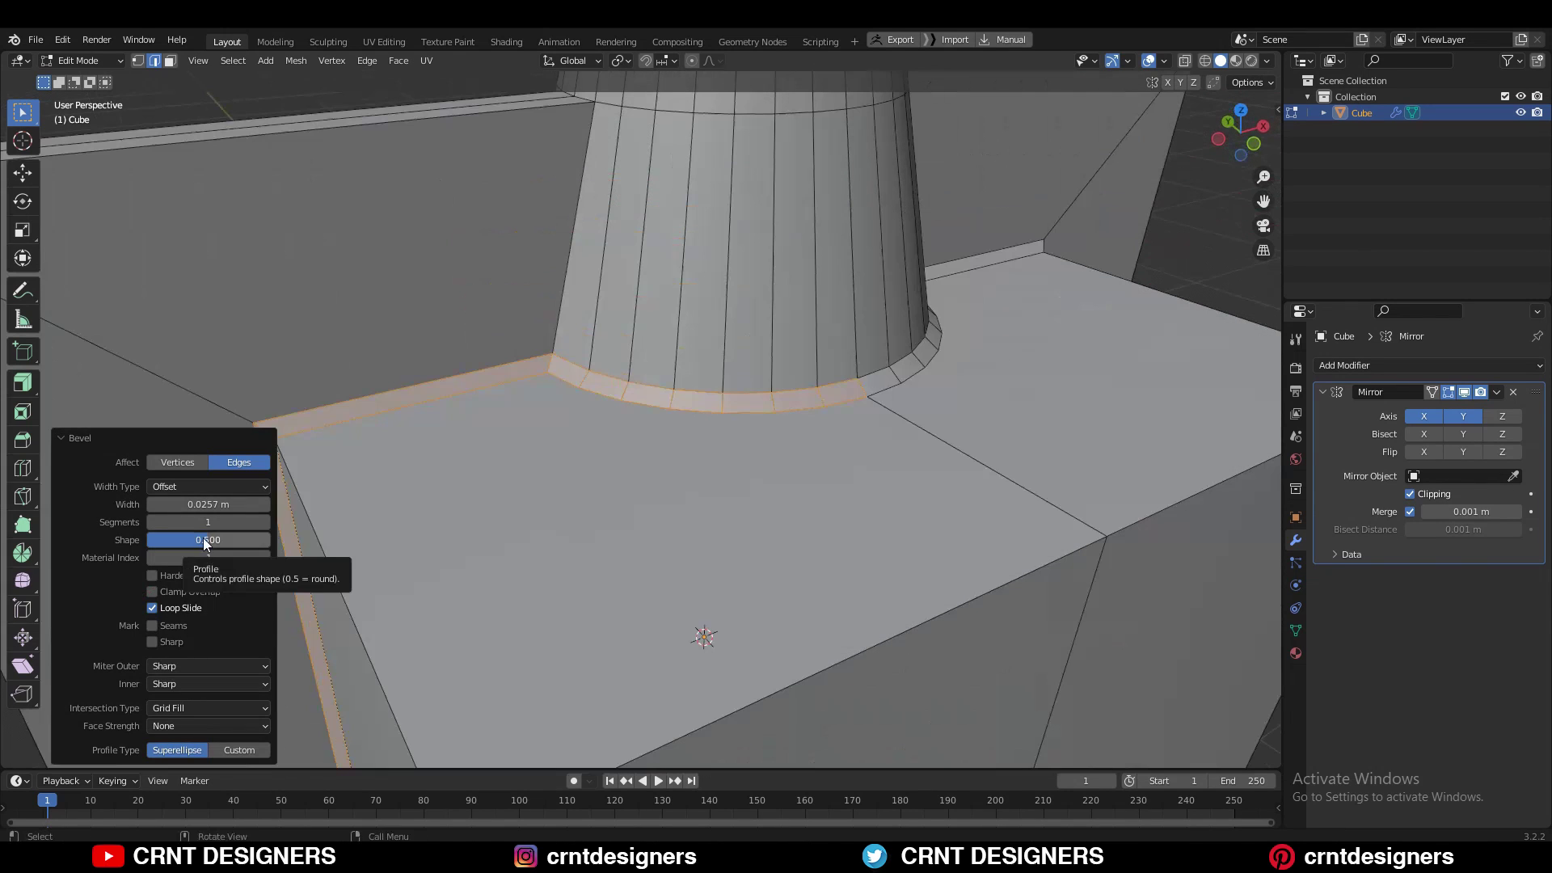
Set the base bevel's shape to 1.000 and increase it to two segments
drag(204, 544, 216, 543)
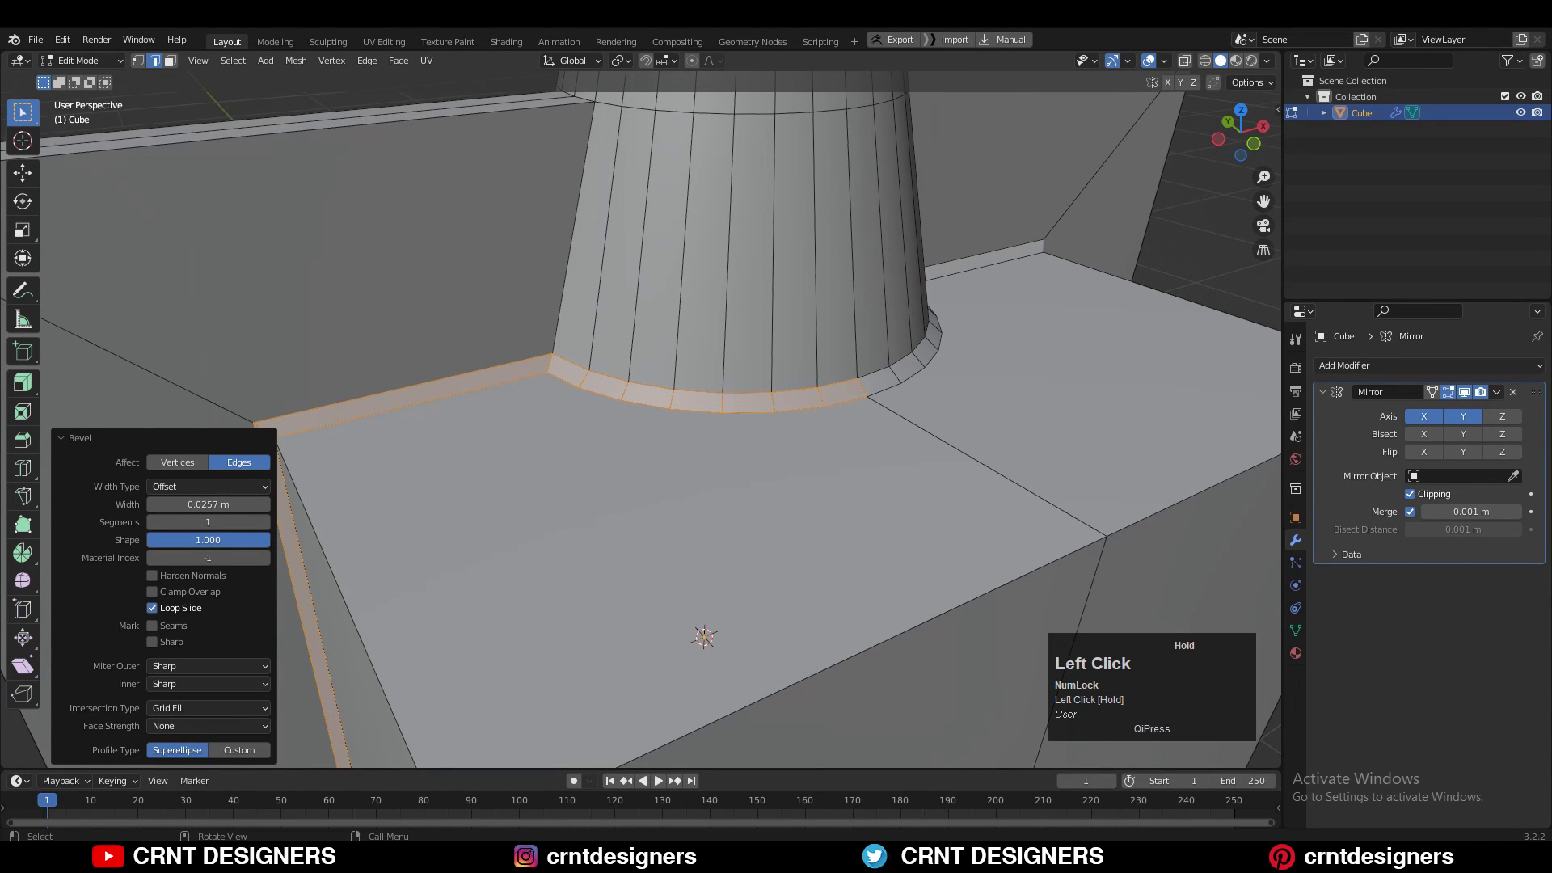
click(265, 521)
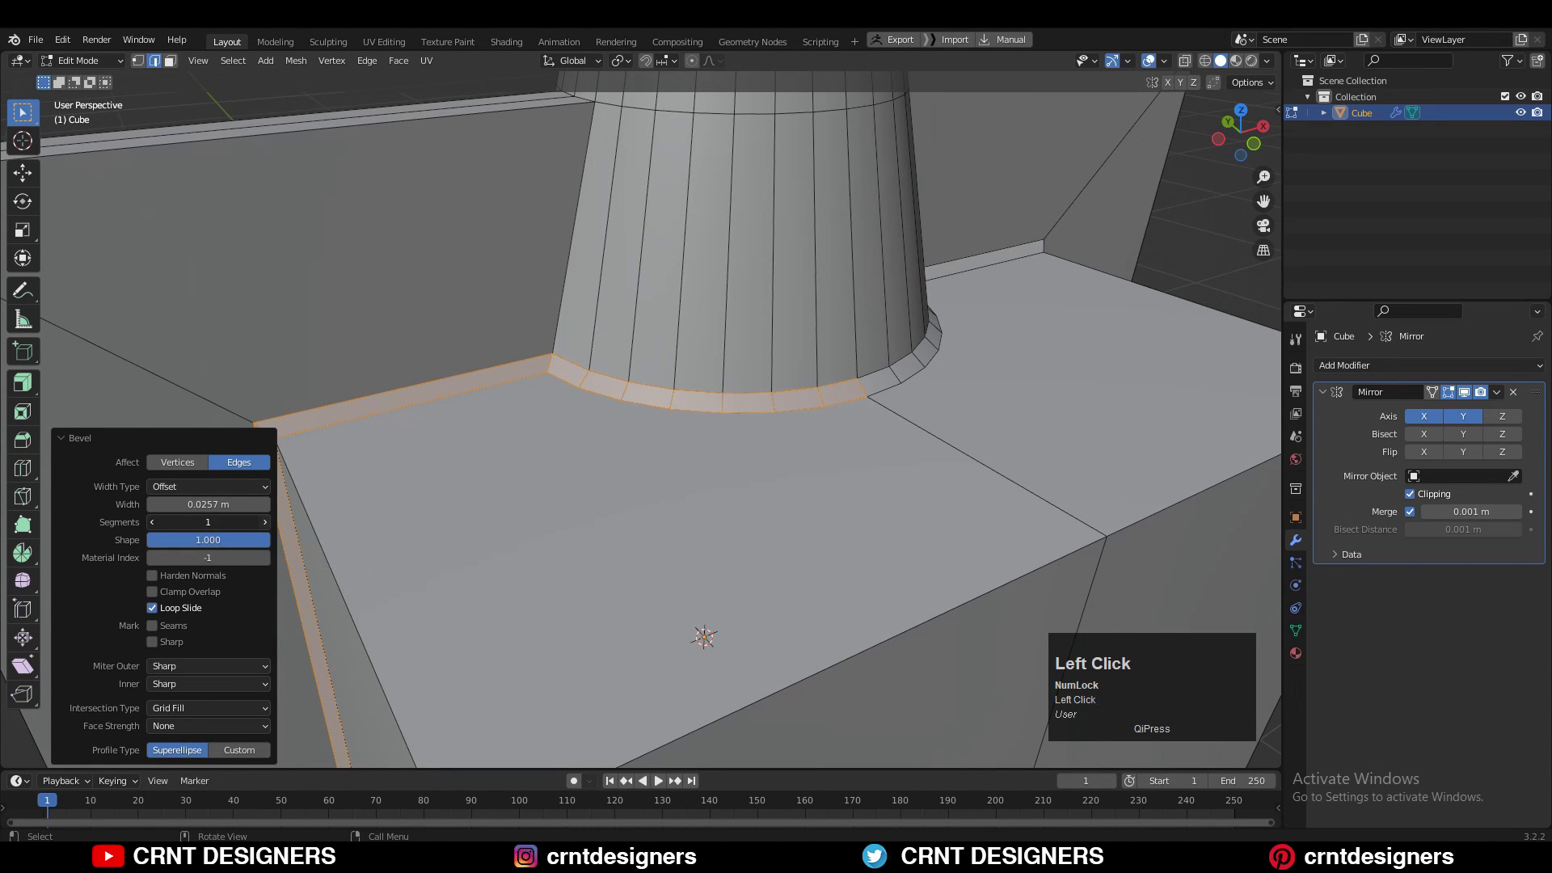
middle_drag(807, 397, 780, 409)
middle_drag(780, 410, 777, 412)
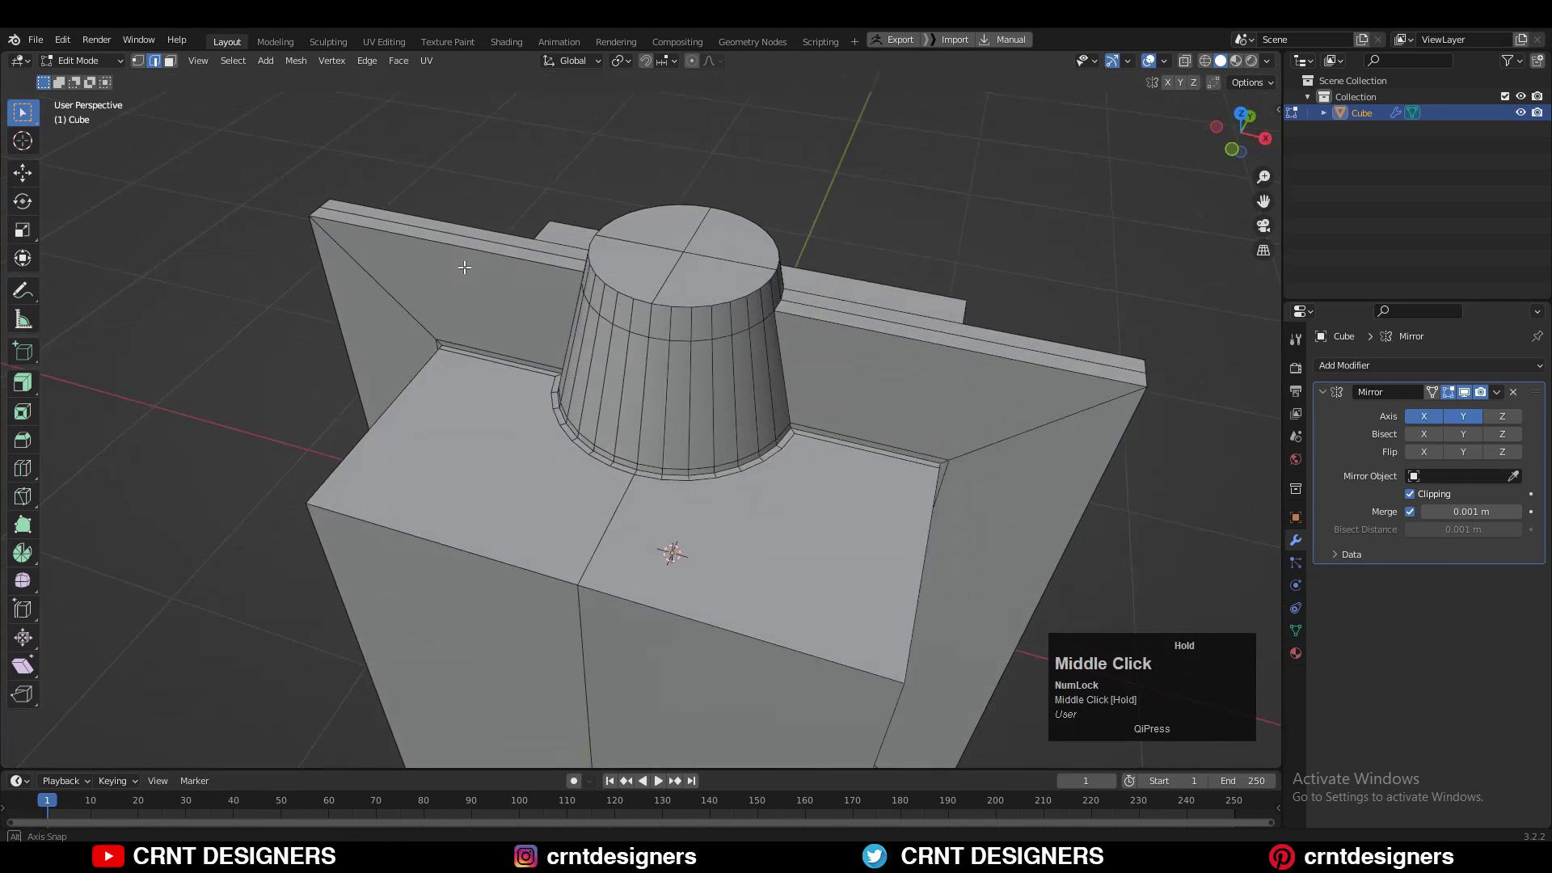
Add supporting loop cuts close below and above the cylinder's edge ring at the plate's top height
middle_drag(468, 260, 626, 243)
ctrl+click(629, 430)
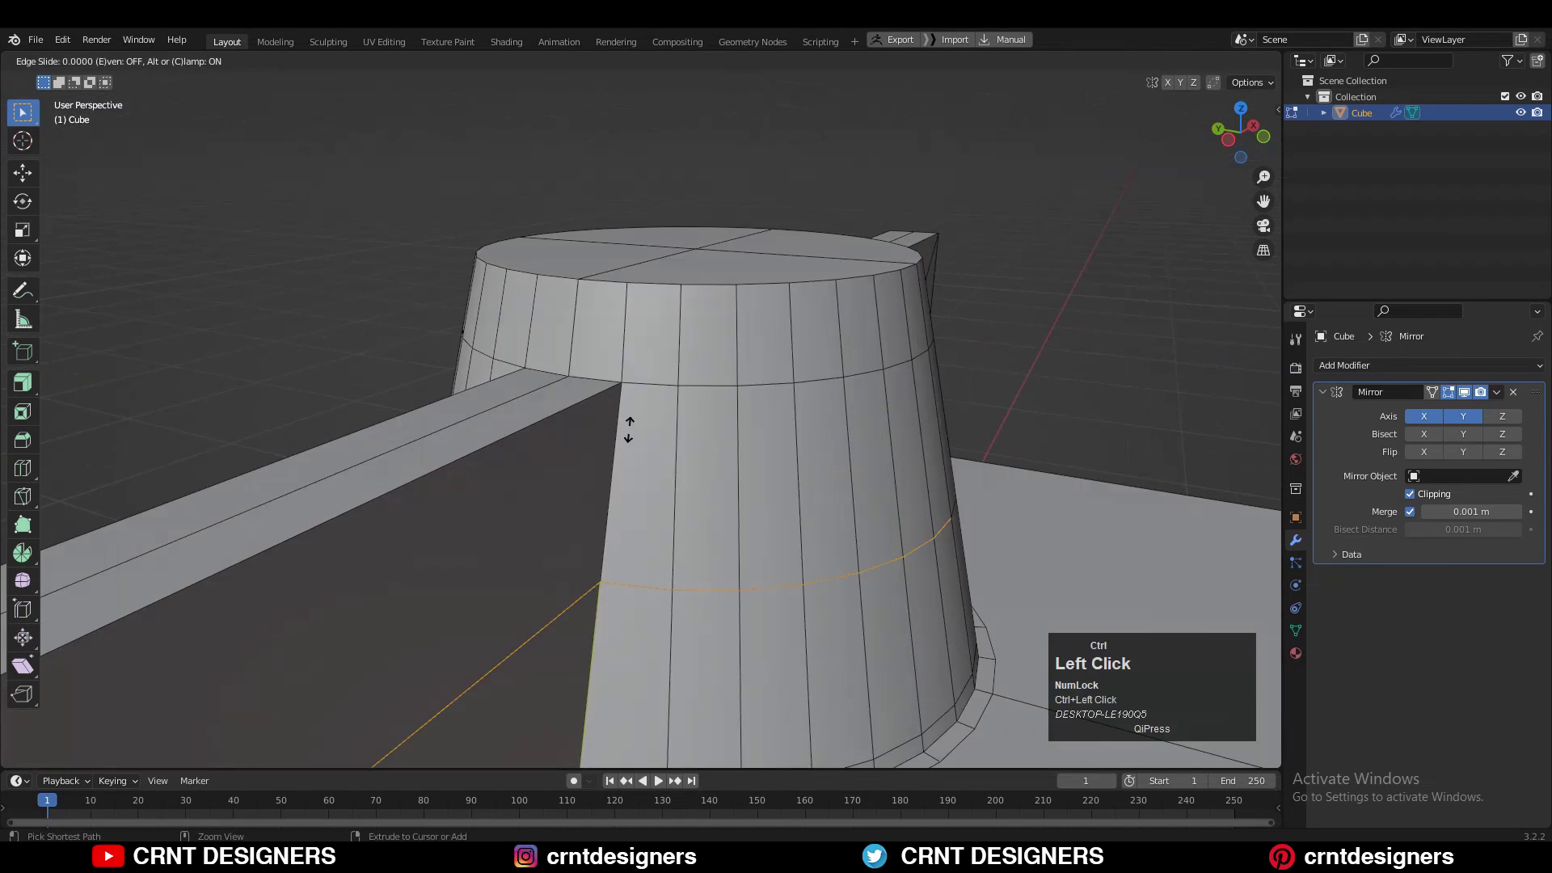
click(655, 244)
middle_drag(713, 397, 688, 415)
key(ctrl+r)
ctrl+click(515, 358)
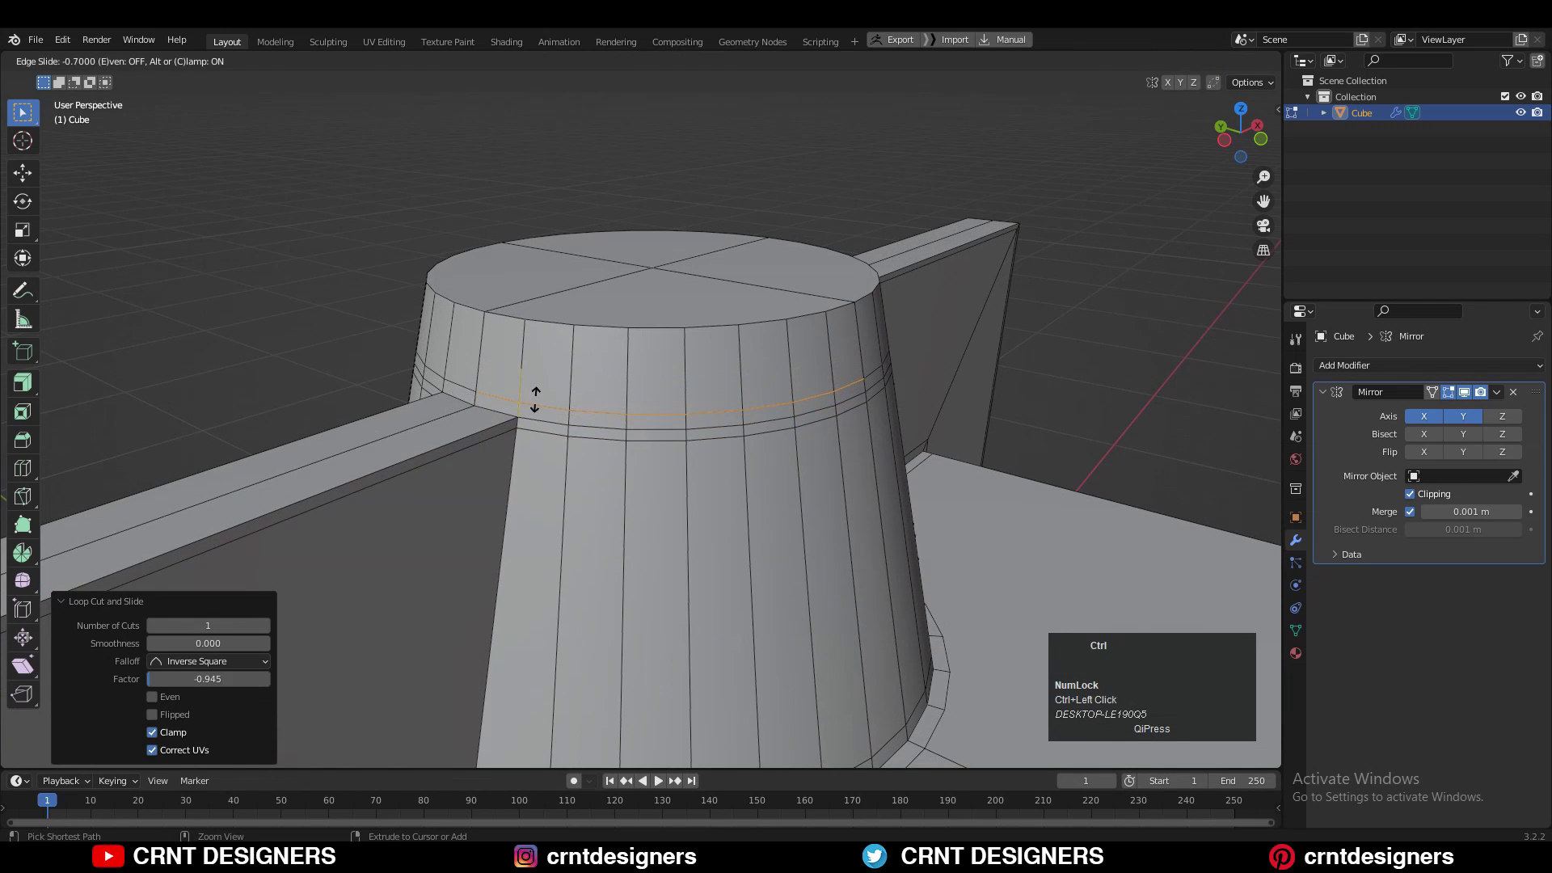
In front view, add a horizontal loop cut near the block's top at factor 0.900 and a vertical one near its side edge
scroll(708, 216, down, 6)
alt+middle_drag(708, 216, 525, 186)
scroll(456, 136, up, 4)
key(ctrl+r)
ctrl+click(548, 426)
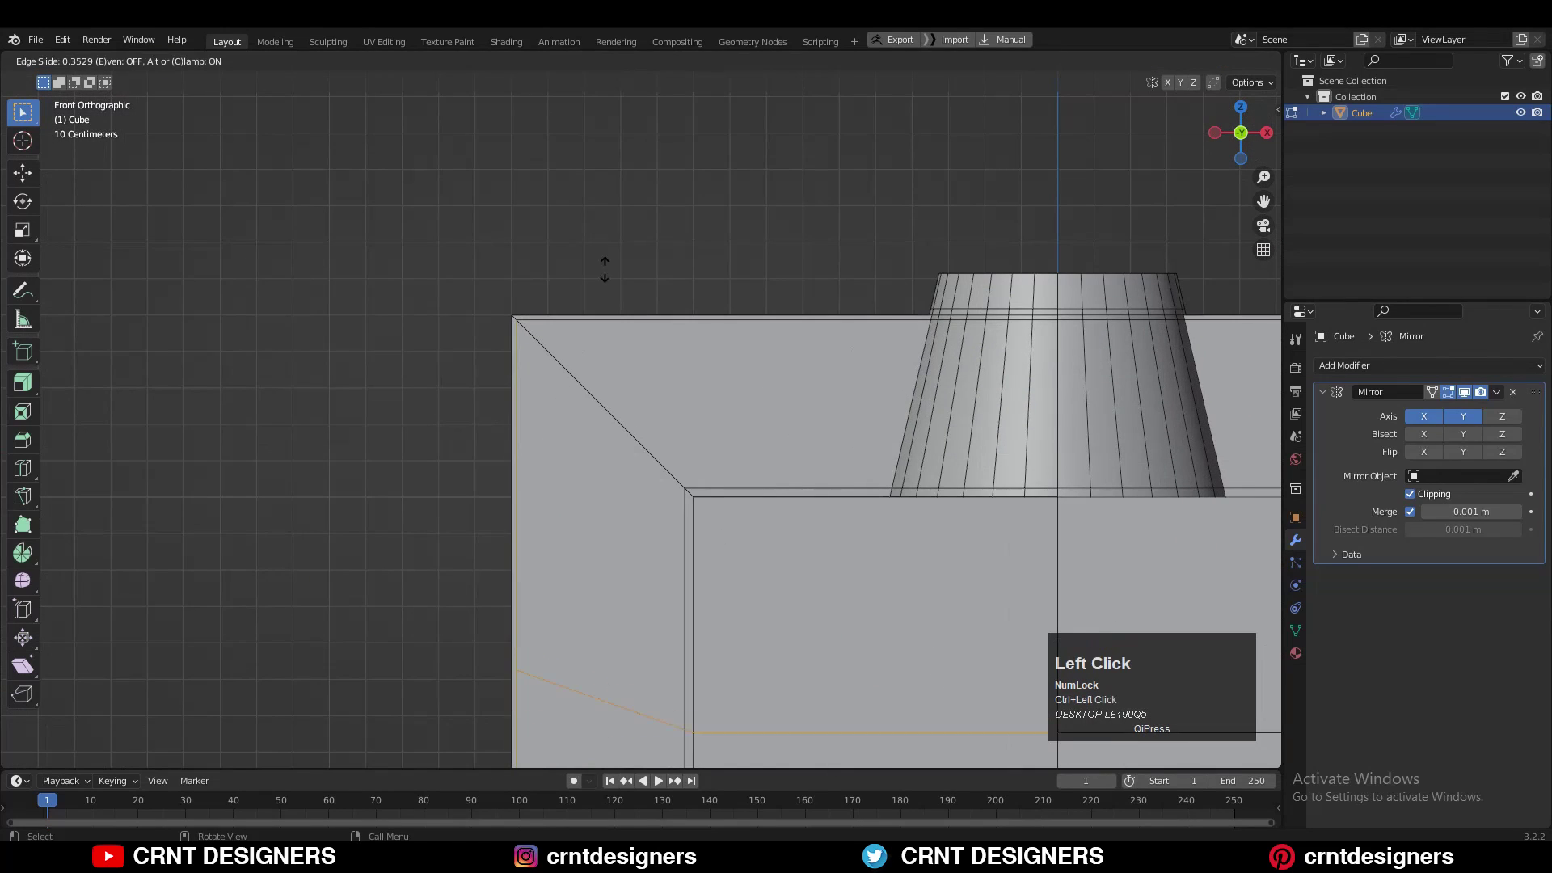
click(738, 658)
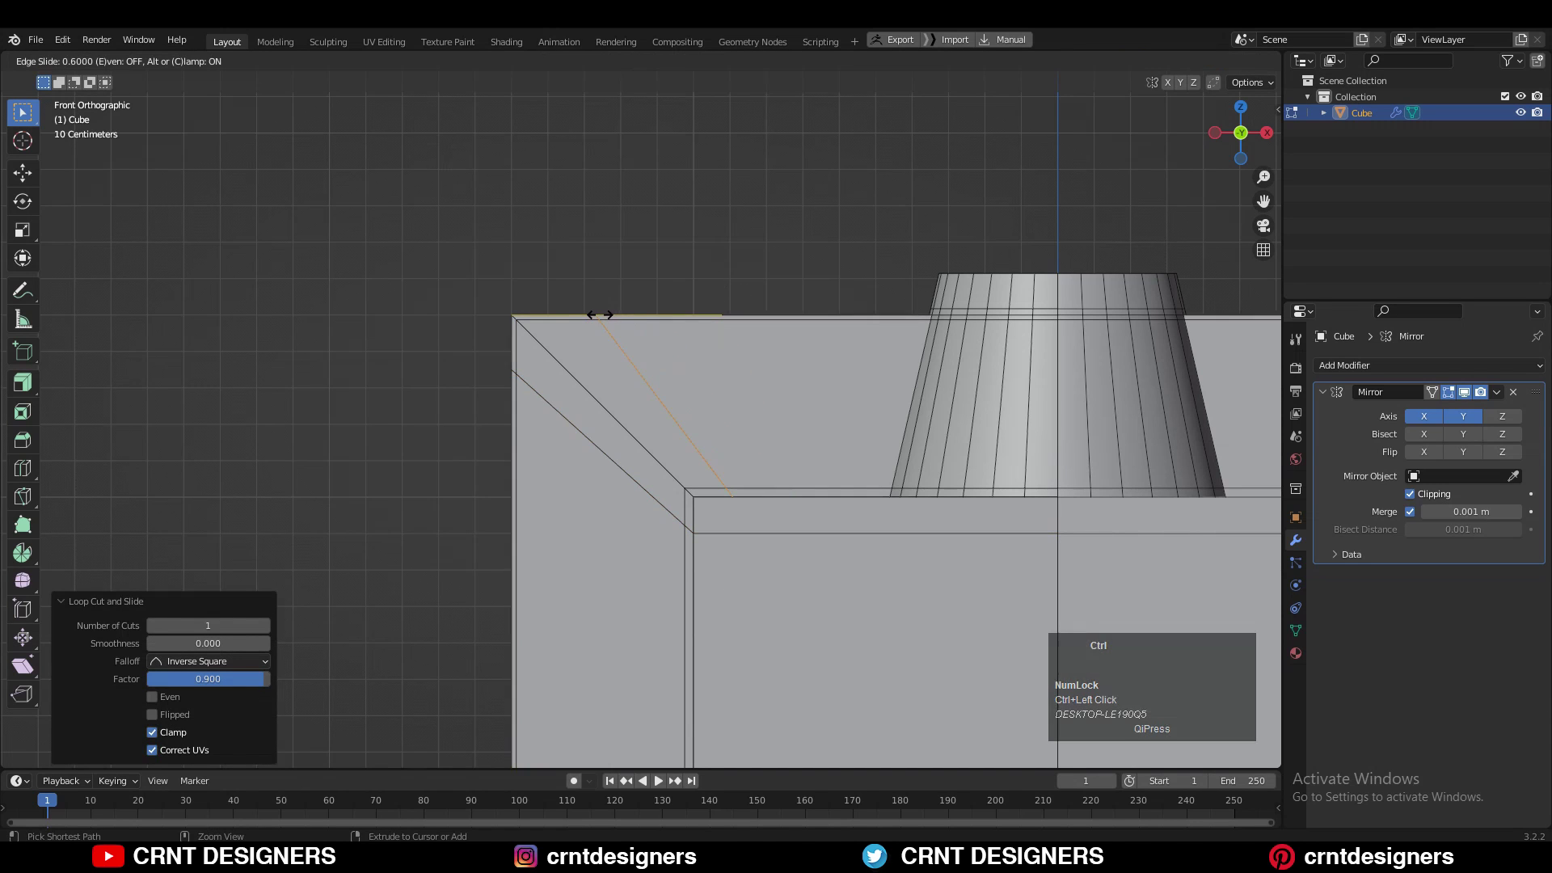
click(570, 315)
In top view, knife-cut through the block from the vertical support loop at the plate straight to the block's outer edge
middle_drag(570, 315, 1226, 75)
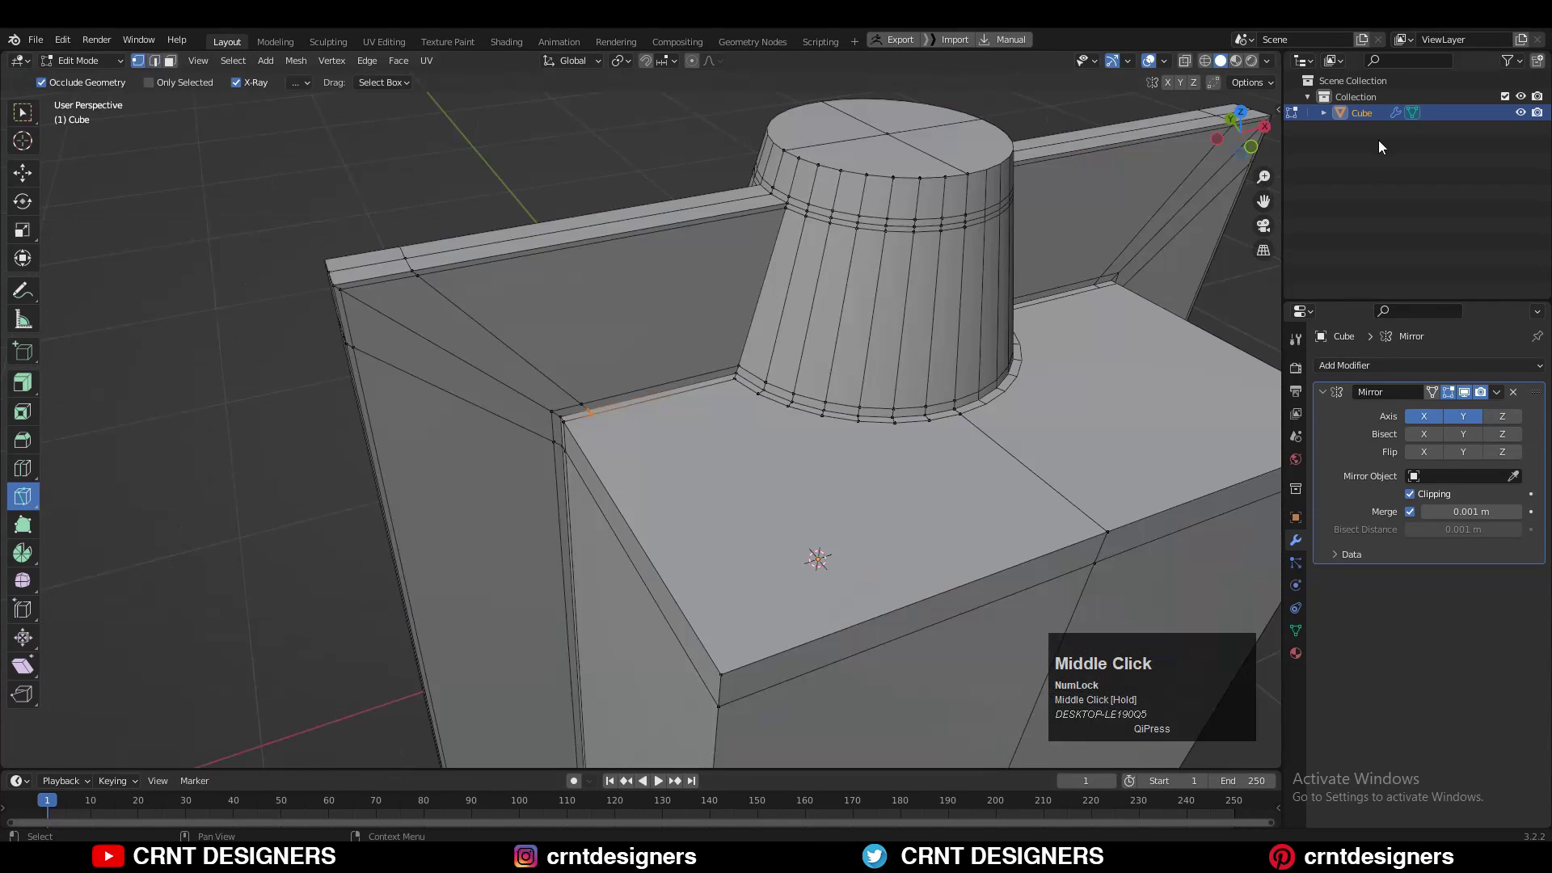
click(1239, 115)
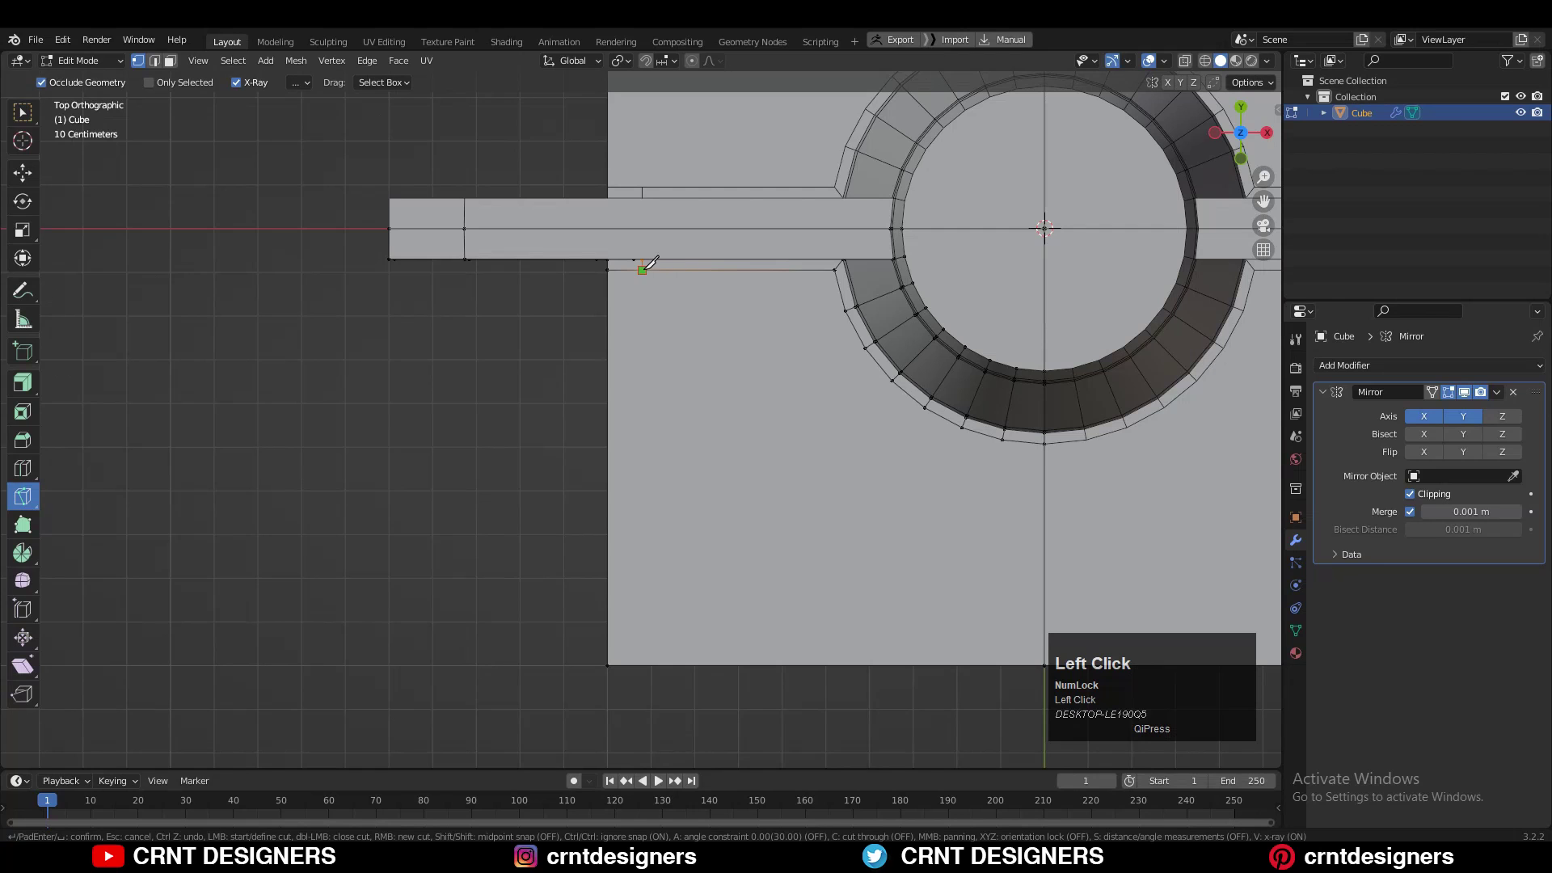
key(c)
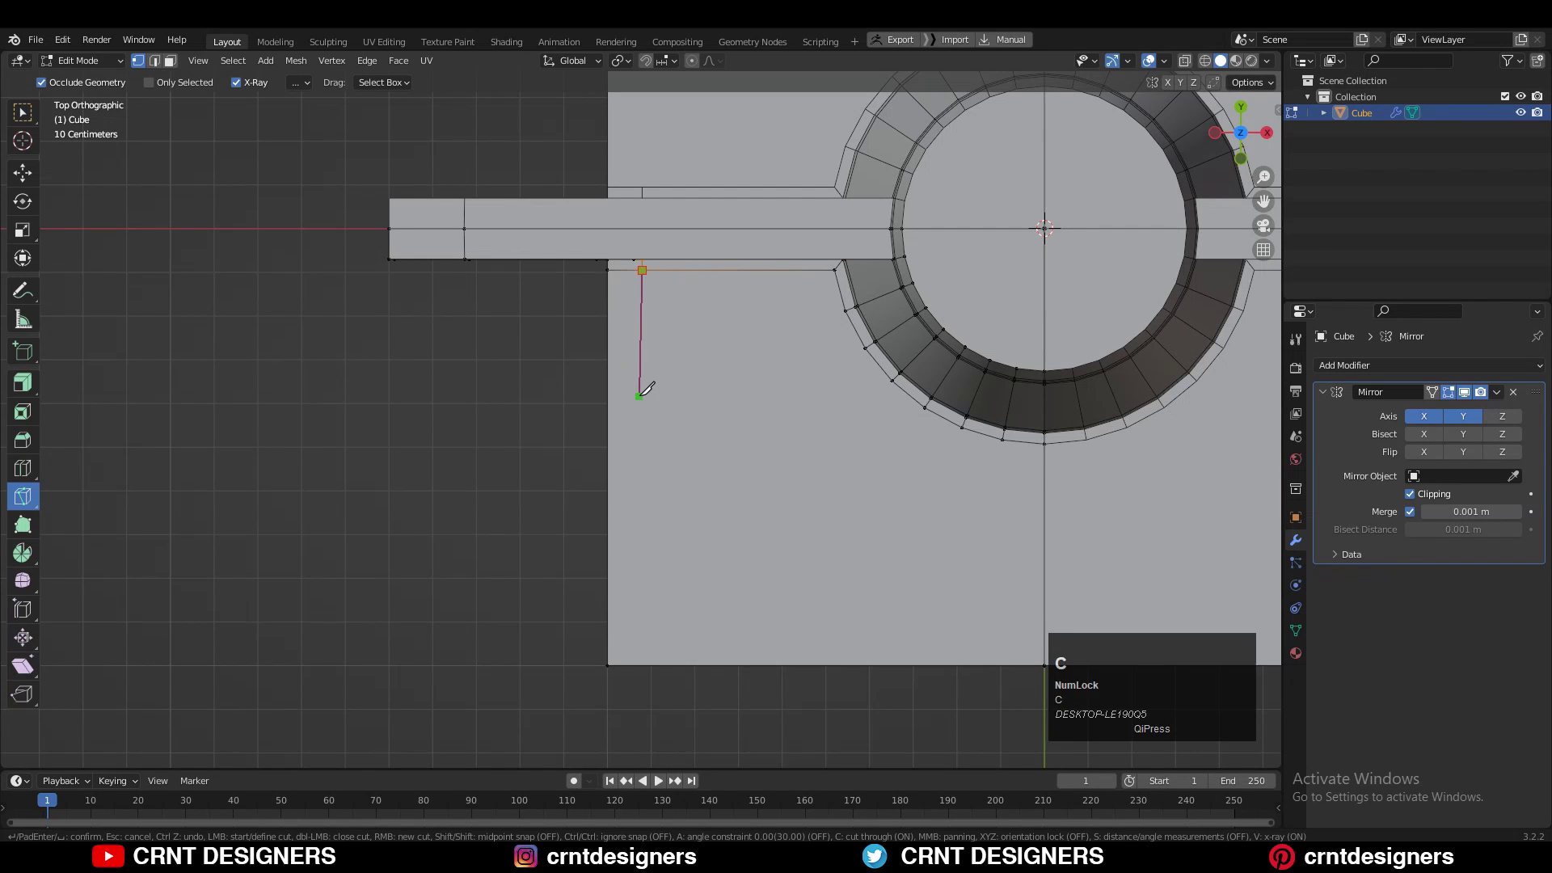
key(space)
middle_drag(710, 527, 811, 454)
Return to Object Mode and add a level 2 Subdivision modifier to the object
key(Tab)
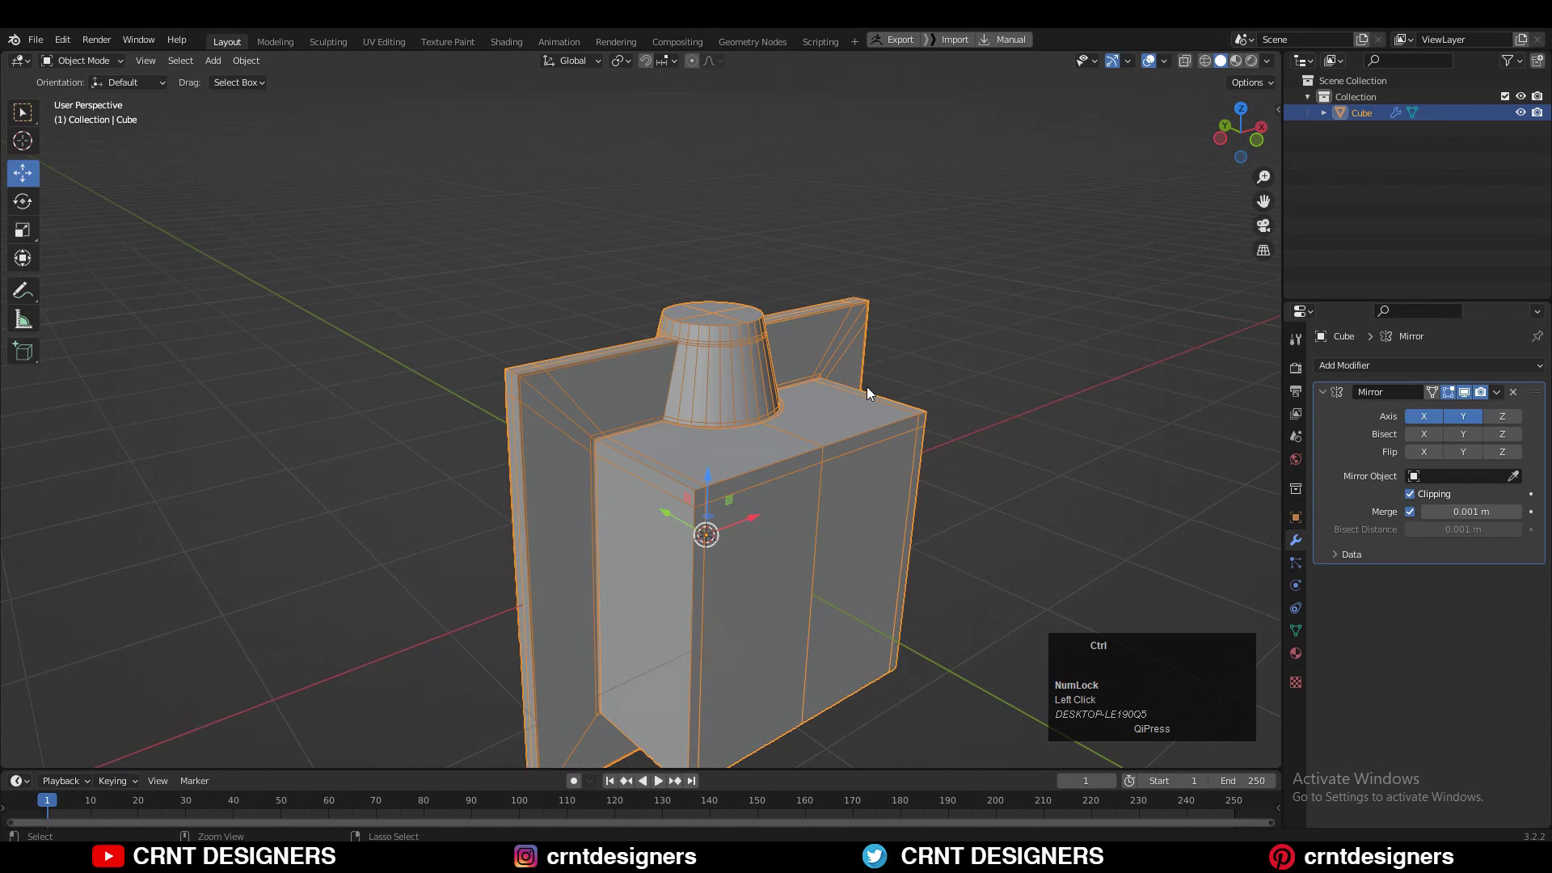
key(ctrl+2)
middle_drag(908, 466, 719, 479)
middle_drag(1015, 394, 680, 543)
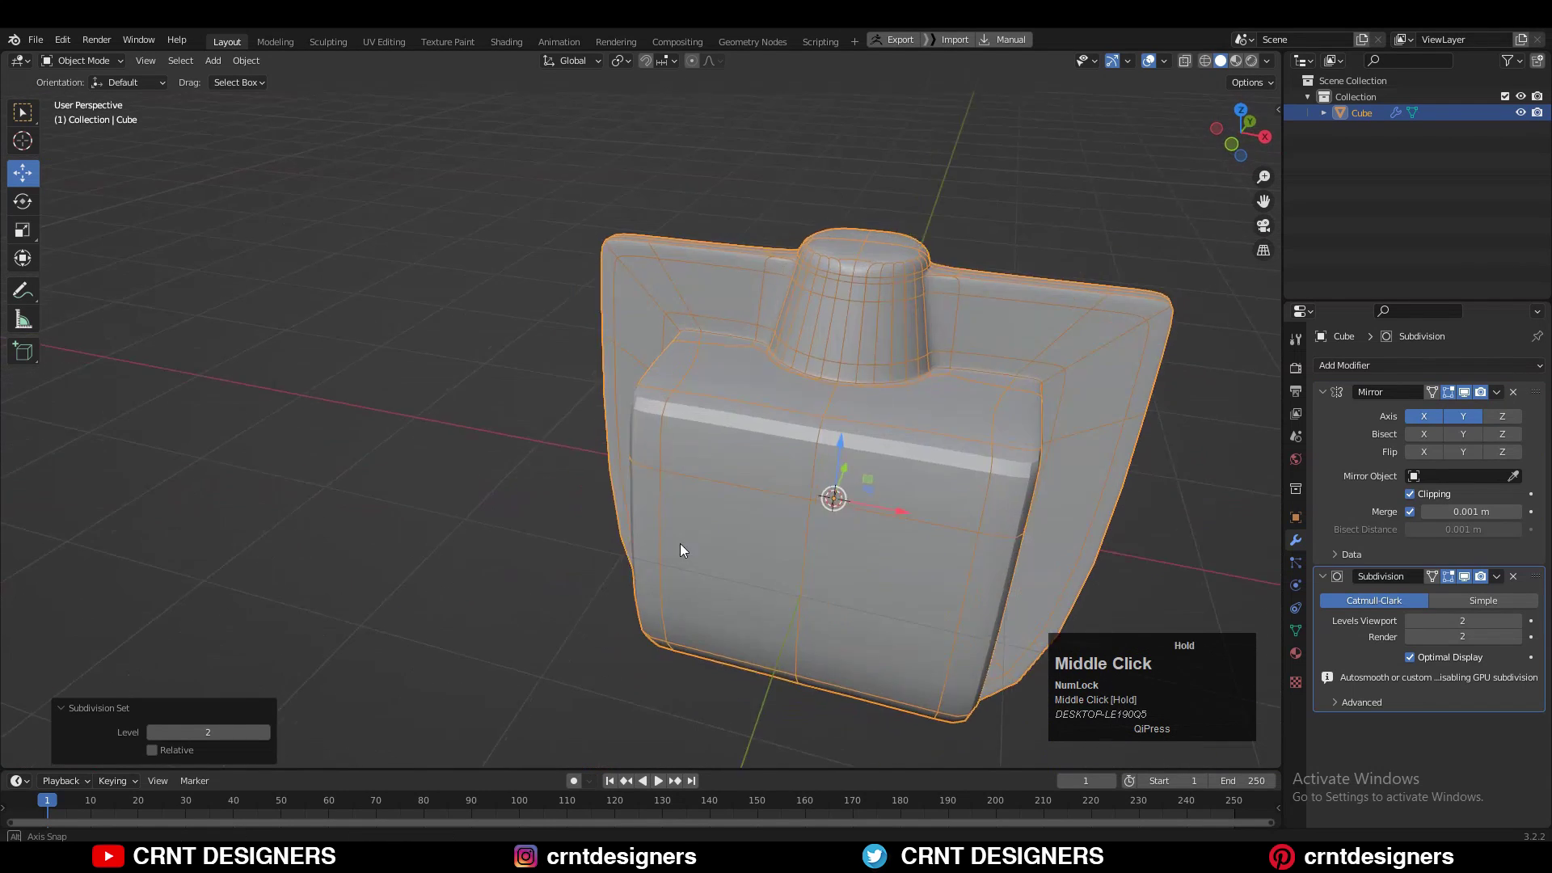
In front view, add a horizontal loop cut near the block's bottom edge, running out across the plate
click(1241, 134)
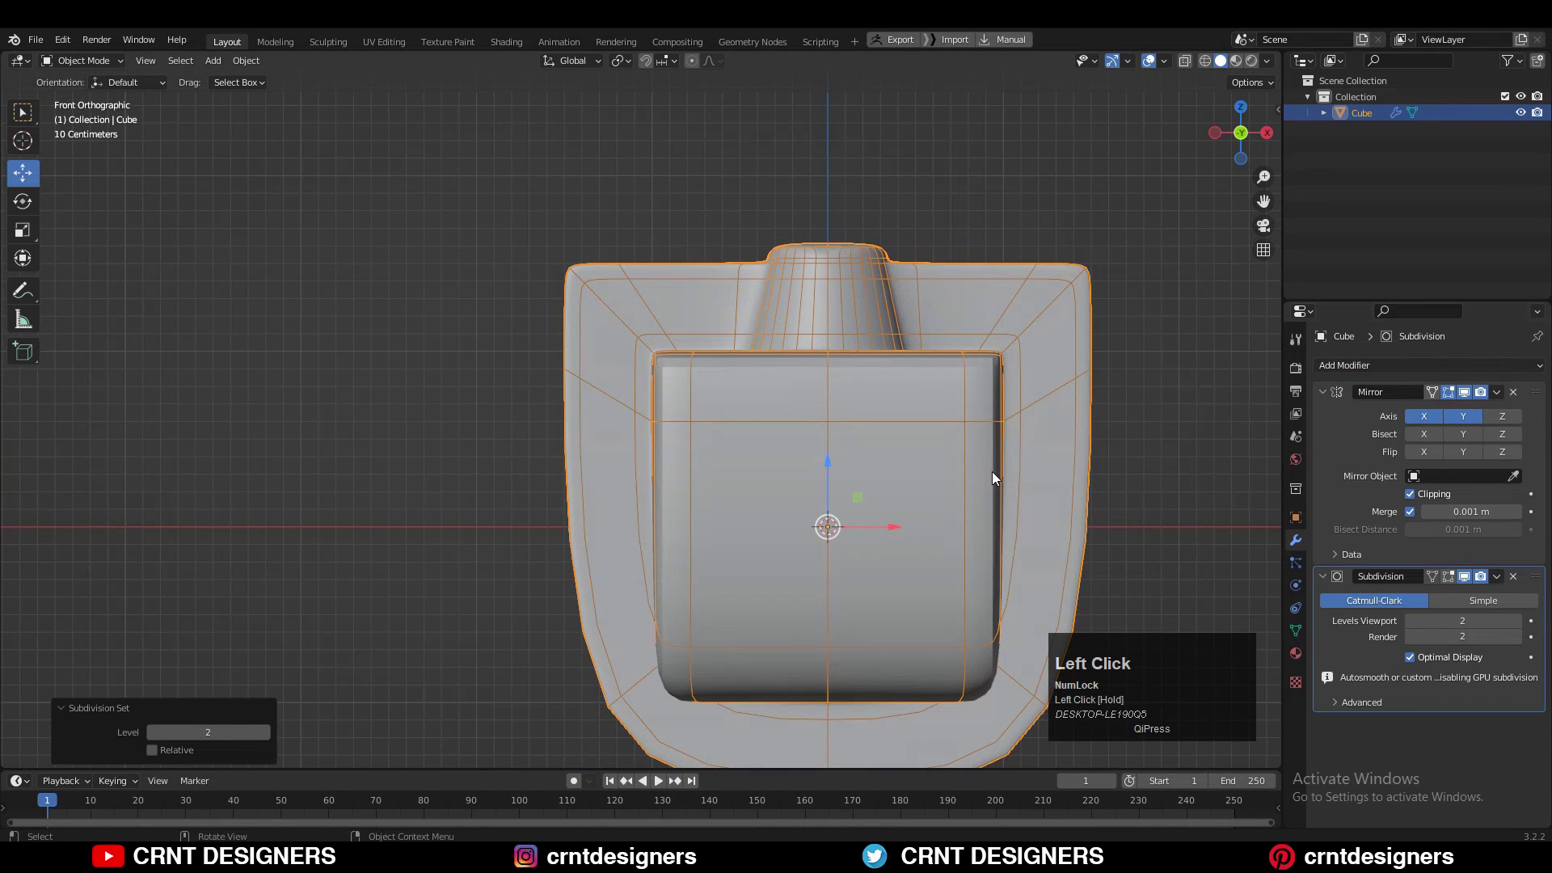
shift+middle_drag(886, 367, 861, 277)
key(Tab)
scroll(952, 491, down, 1)
shift+middle_drag(952, 491, 944, 403)
scroll(945, 402, up, 1)
key(ctrl+r)
ctrl+click(657, 372)
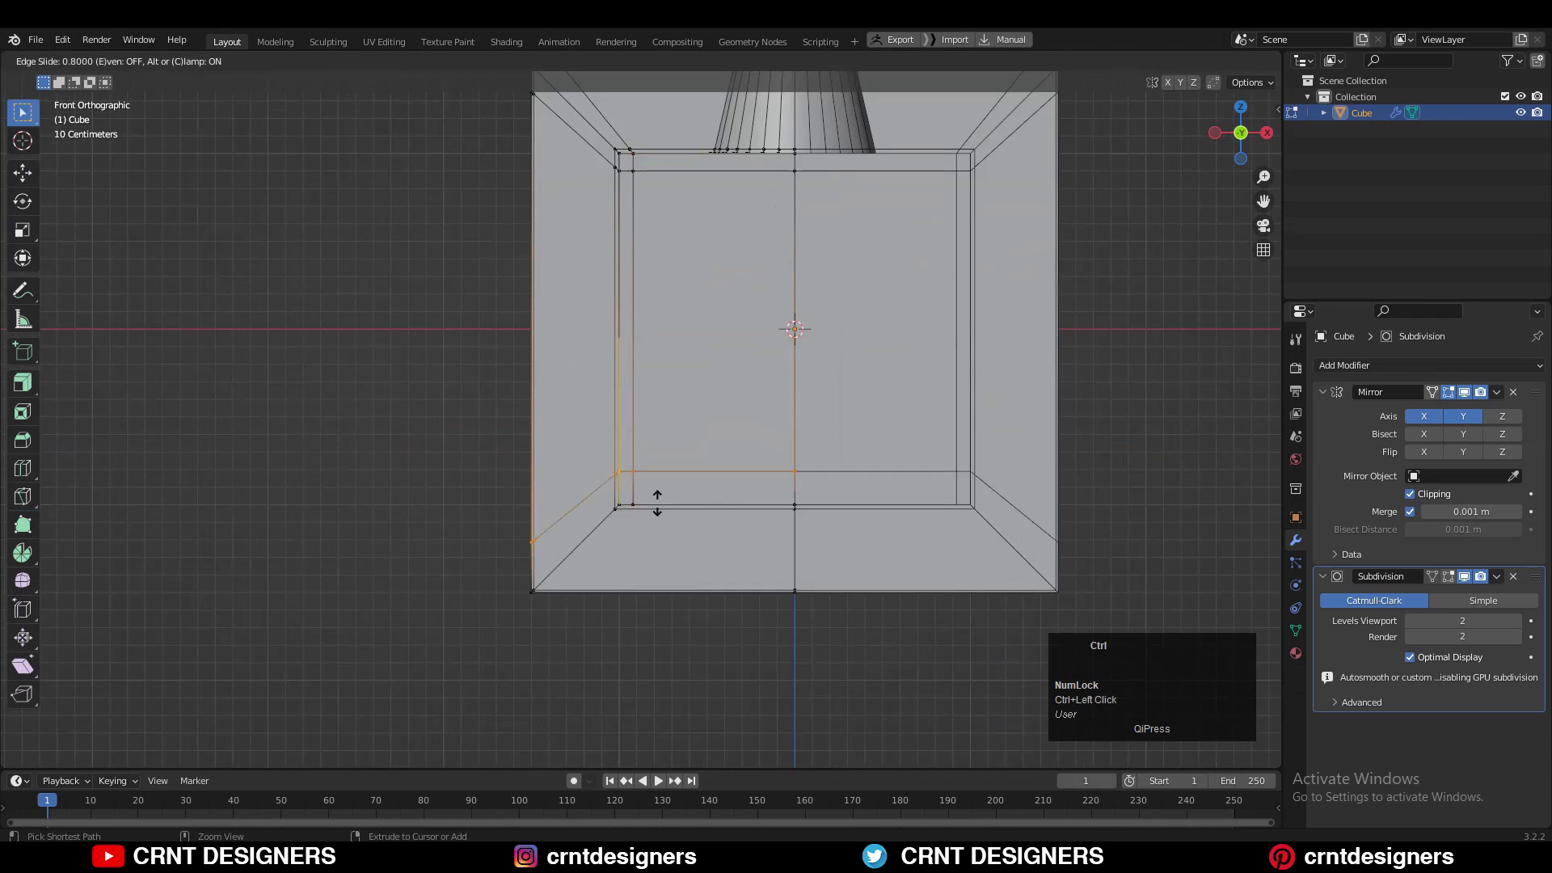
click(657, 503)
Slide the offset vertex at the block's lower corner along its edge to line up with the vertical support edge
scroll(652, 561, up, 2)
middle_drag(624, 509, 825, 346)
scroll(652, 561, up, 5)
click(774, 410)
right_click(825, 346)
click(780, 452)
middle_drag(780, 452, 812, 517)
key(g)
key(g)
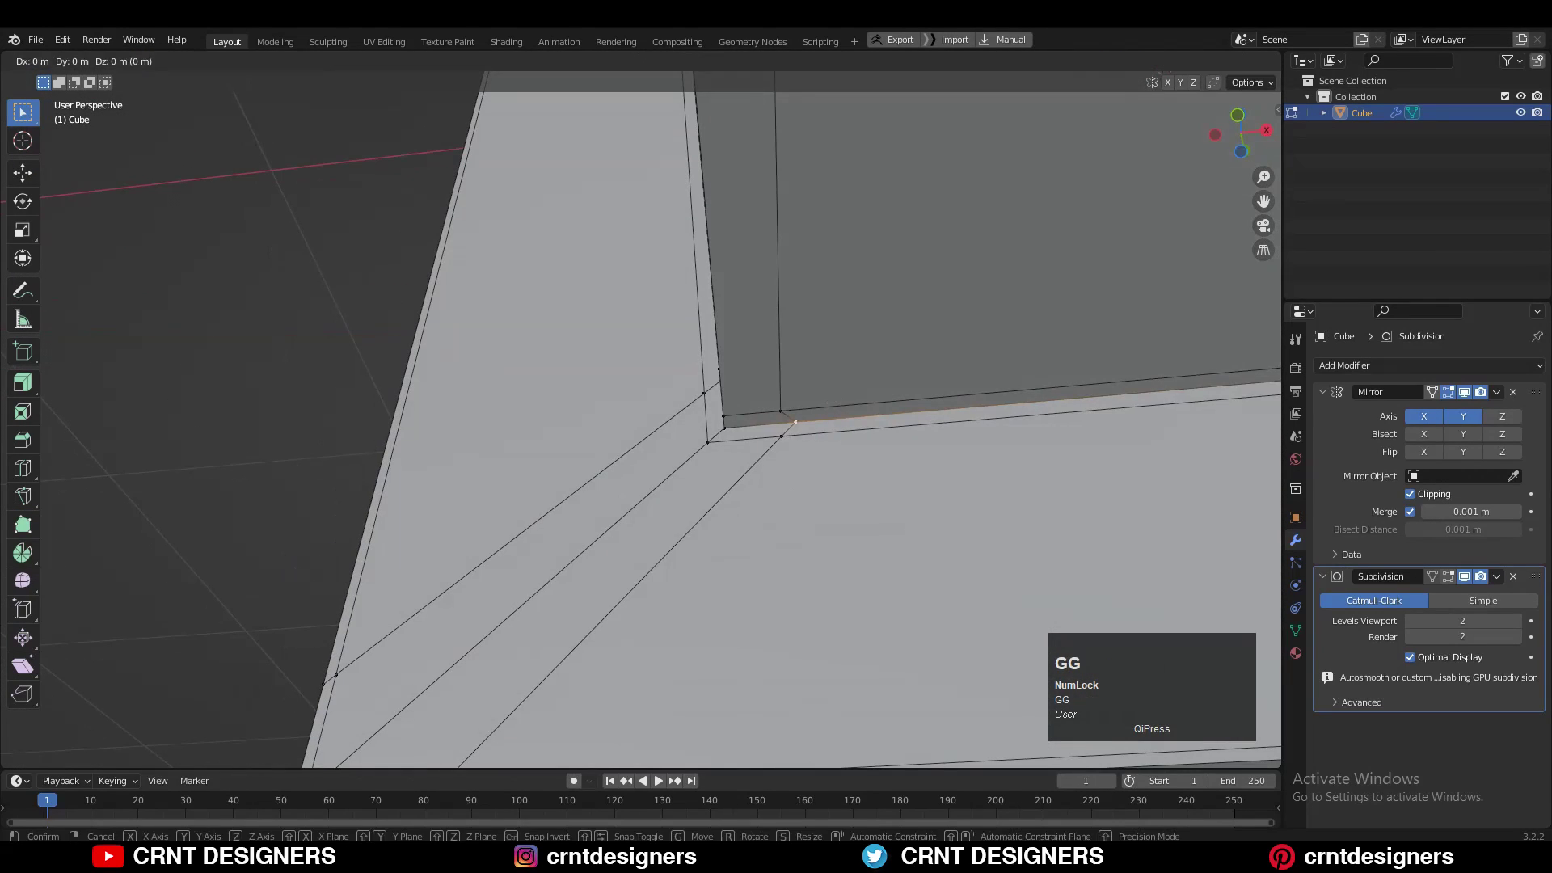
click(821, 409)
In left view, knife-cut through the block along Z close to its outer vertical edge
scroll(821, 409, down, 8)
middle_drag(821, 409, 1093, 154)
click(1239, 149)
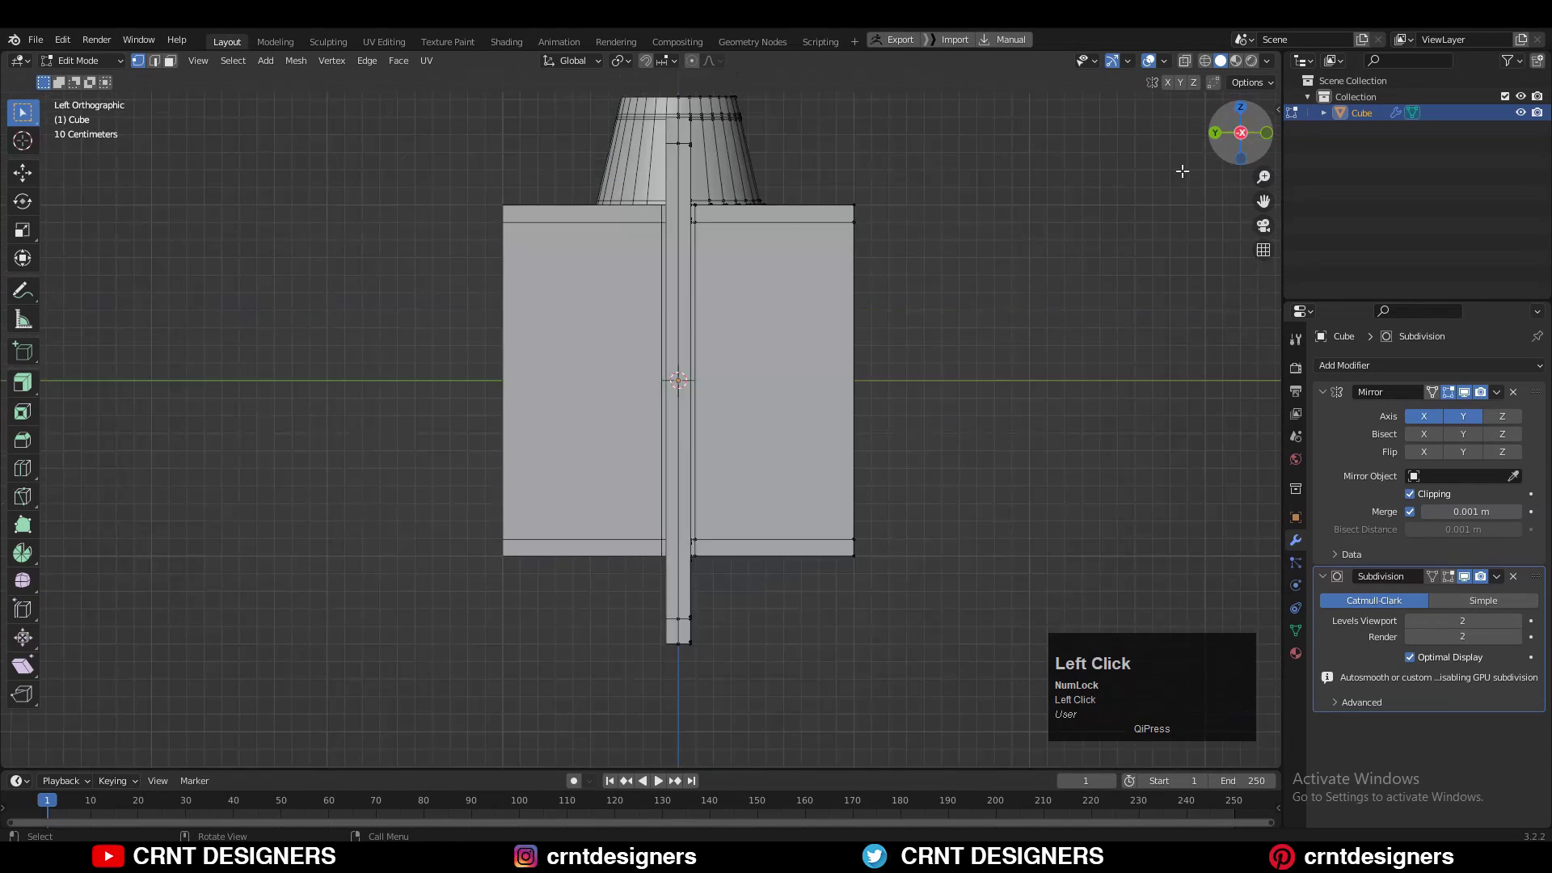
shift+middle_drag(966, 350, 921, 339)
scroll(872, 286, up, 3)
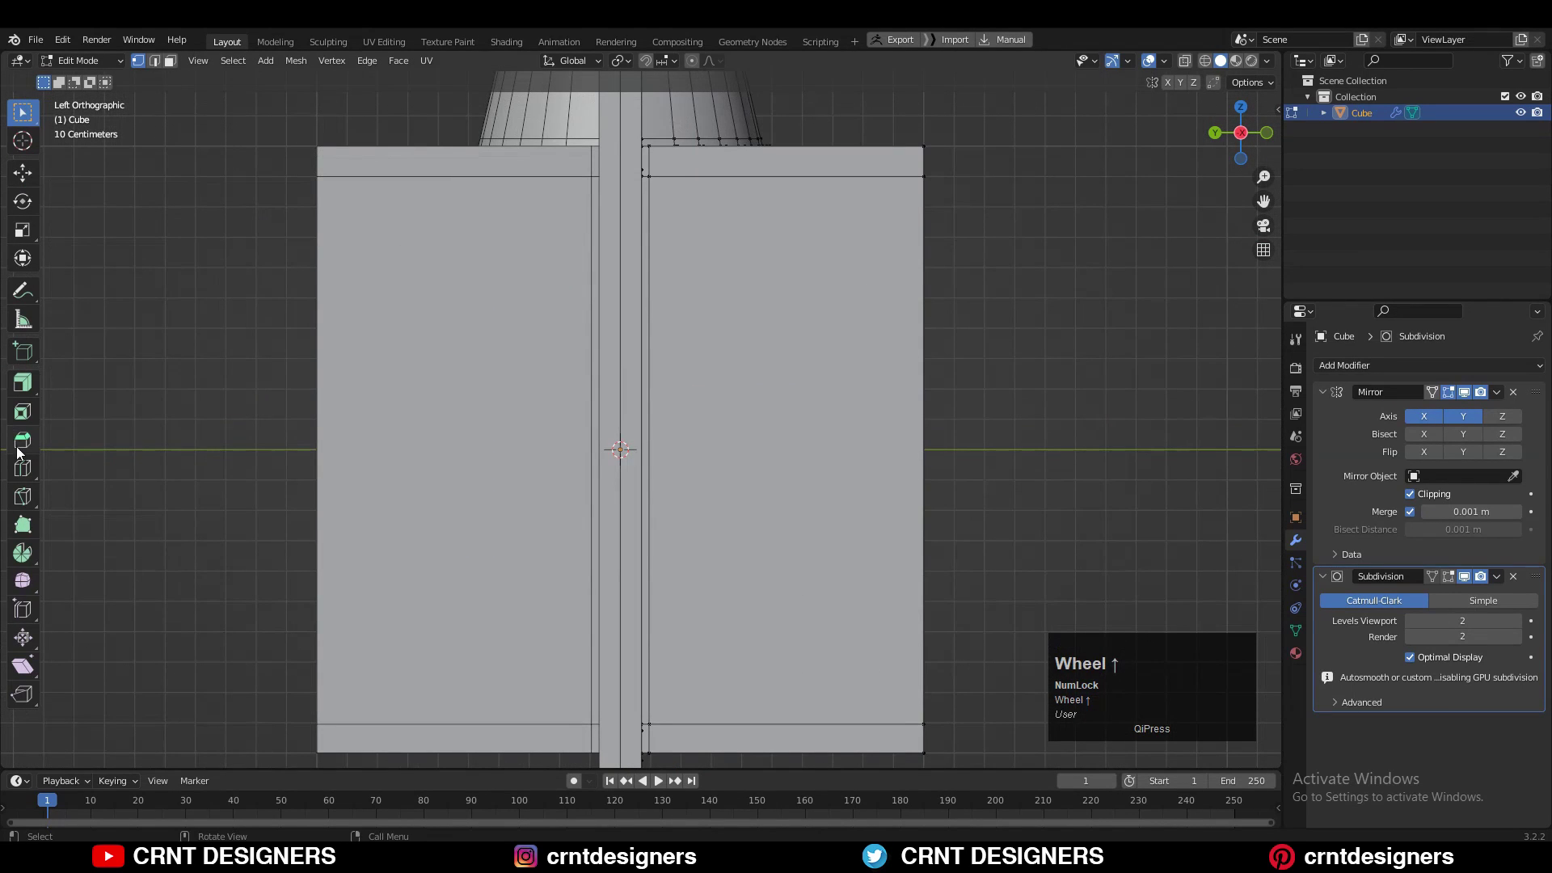
scroll(914, 215, down, 1)
scroll(871, 144, up, 1)
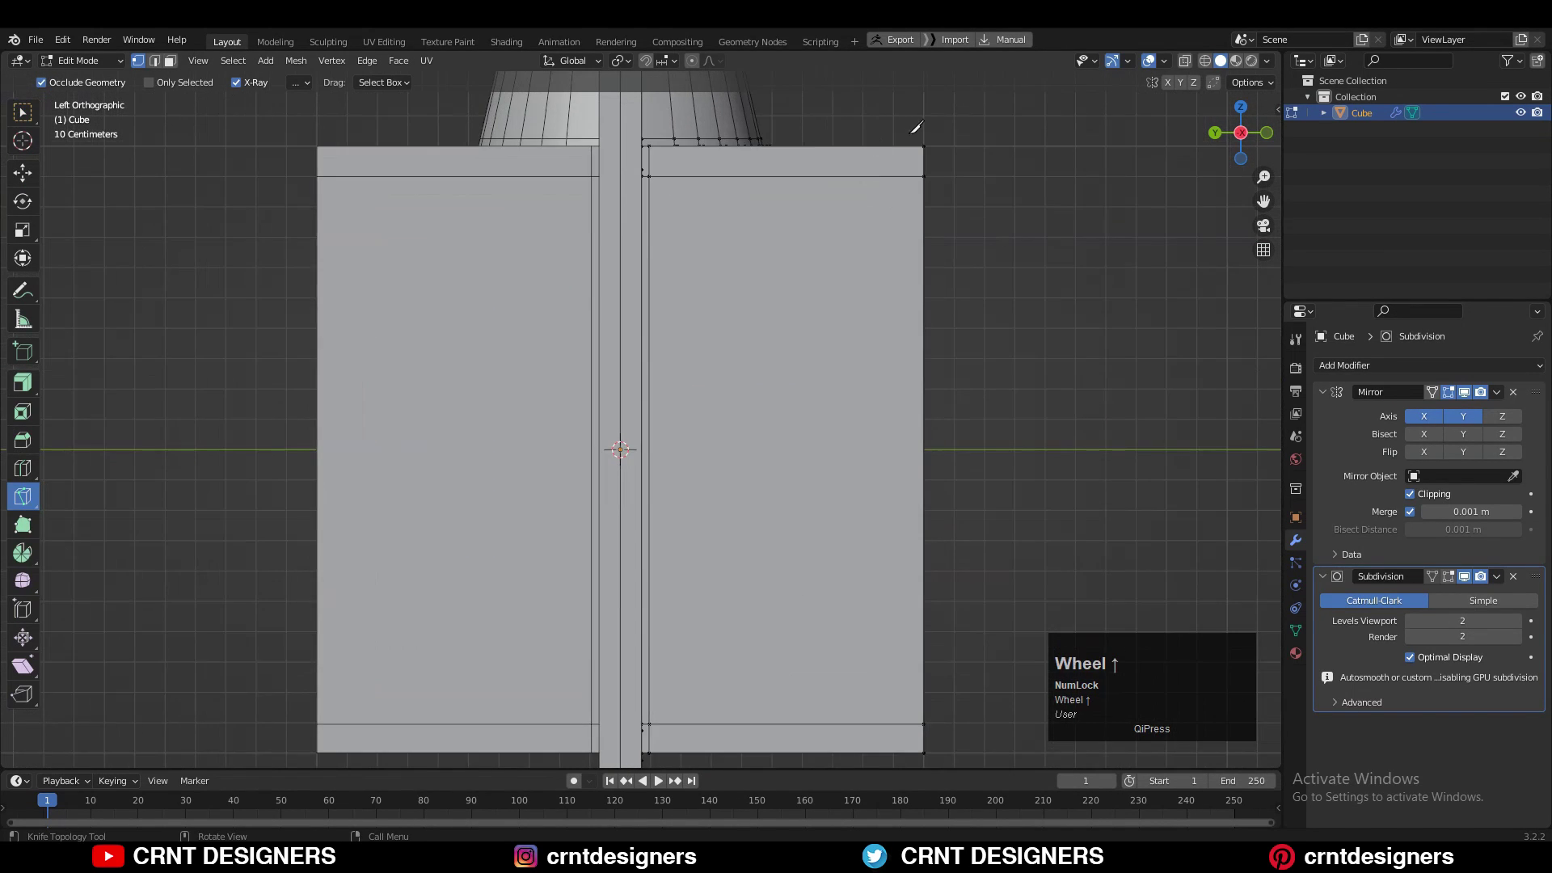
shift+middle_drag(917, 127, 857, 128)
ctrl+middle_drag(856, 129, 798, 179)
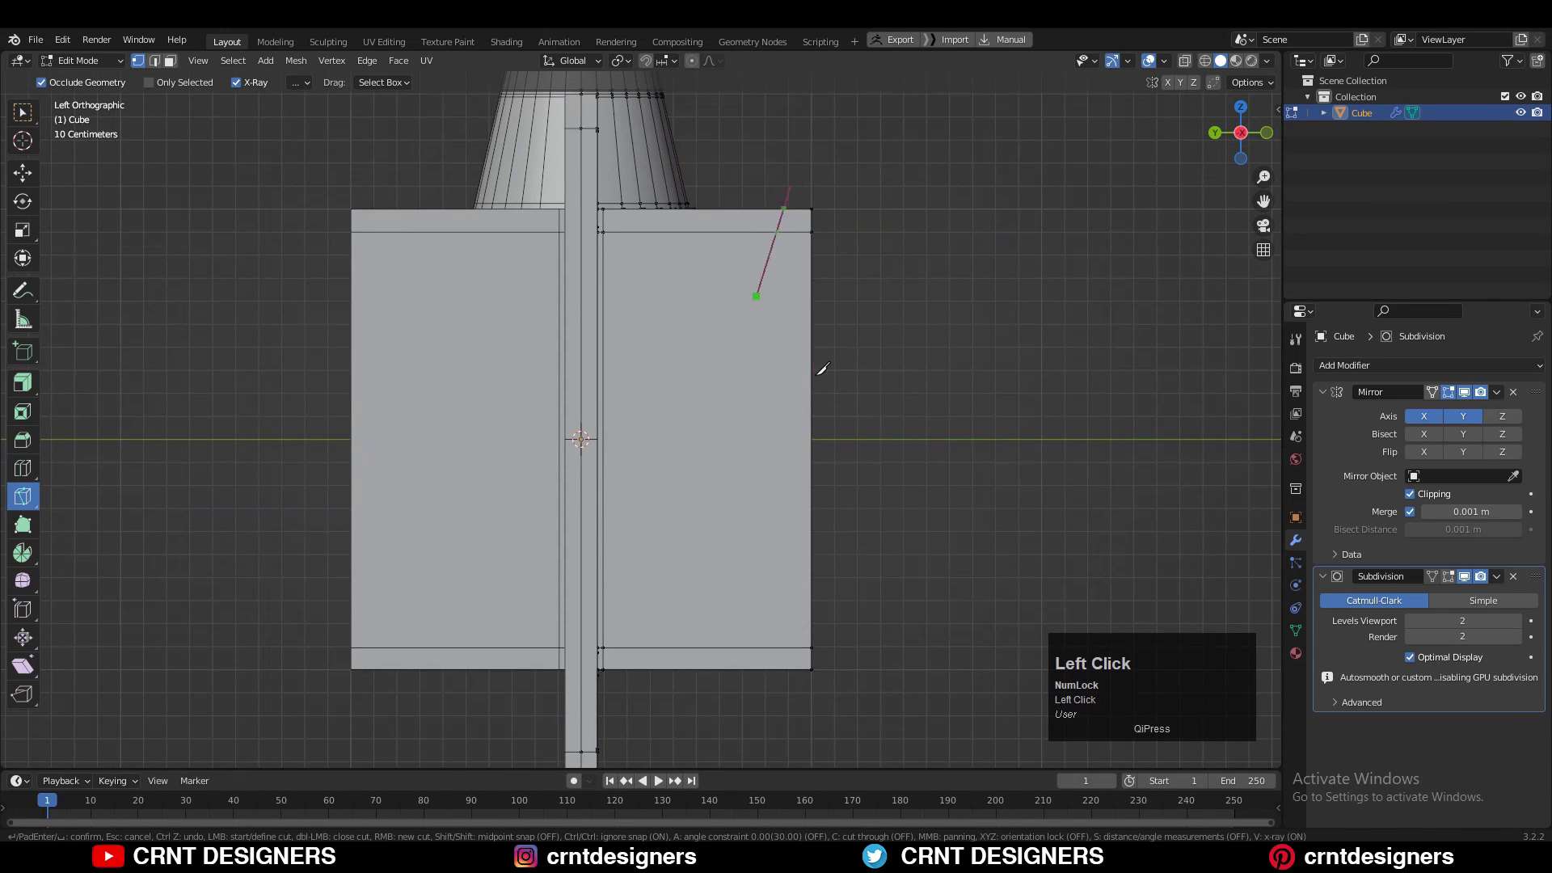
key(c)
key(z)
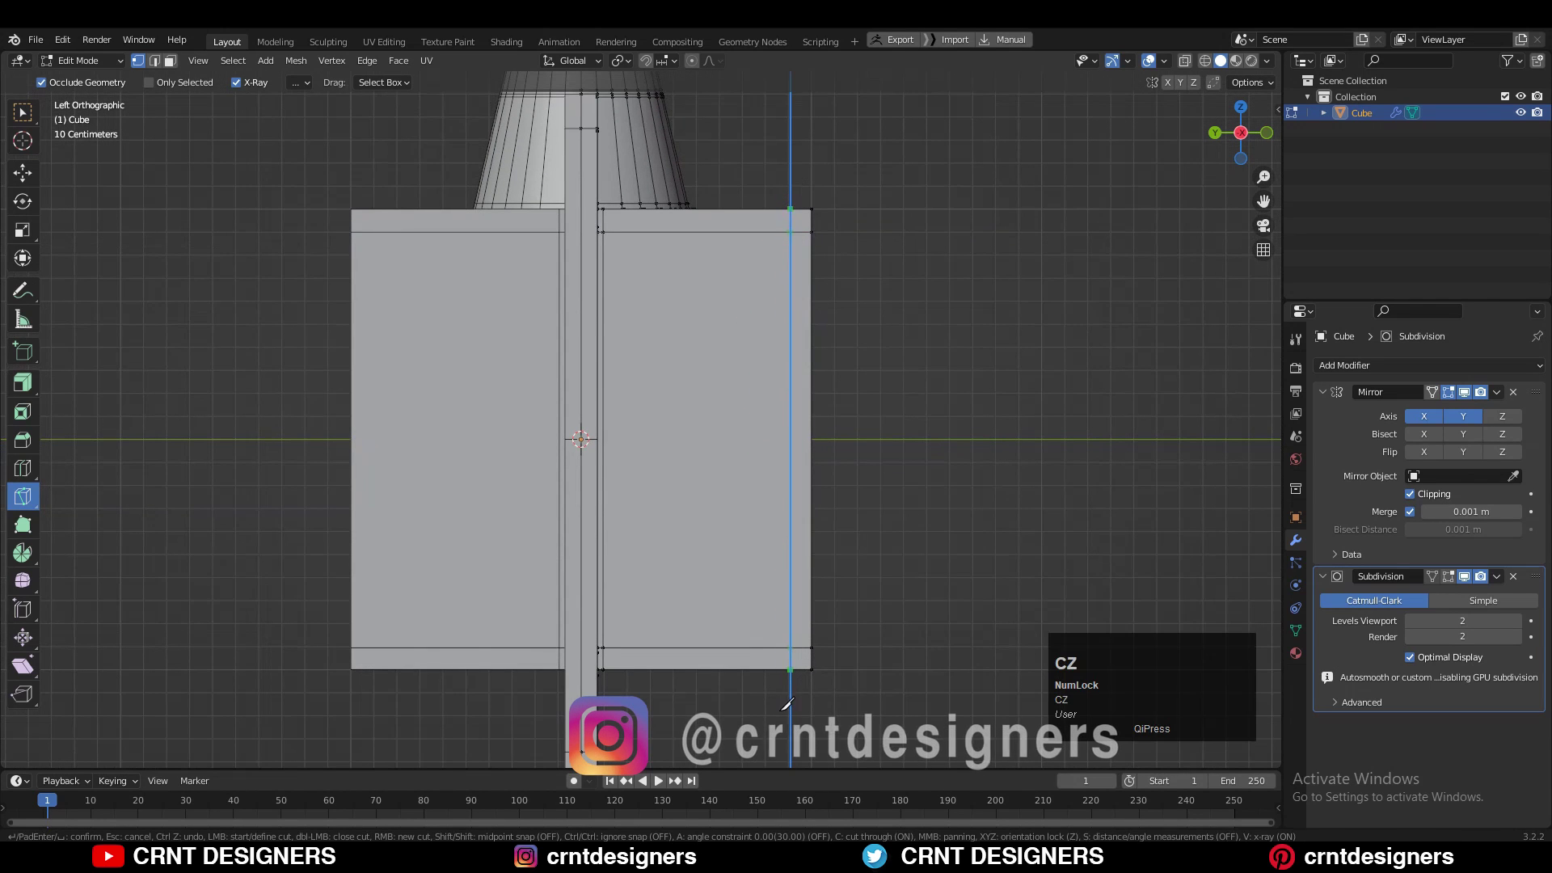
key(space)
Inspect the subdivided object in Object Mode with the viewport overlays hidden, and restore the overlays
middle_drag(791, 703, 647, 165)
scroll(850, 280, up, 3)
key(Tab)
scroll(839, 288, down, 4)
click(1148, 61)
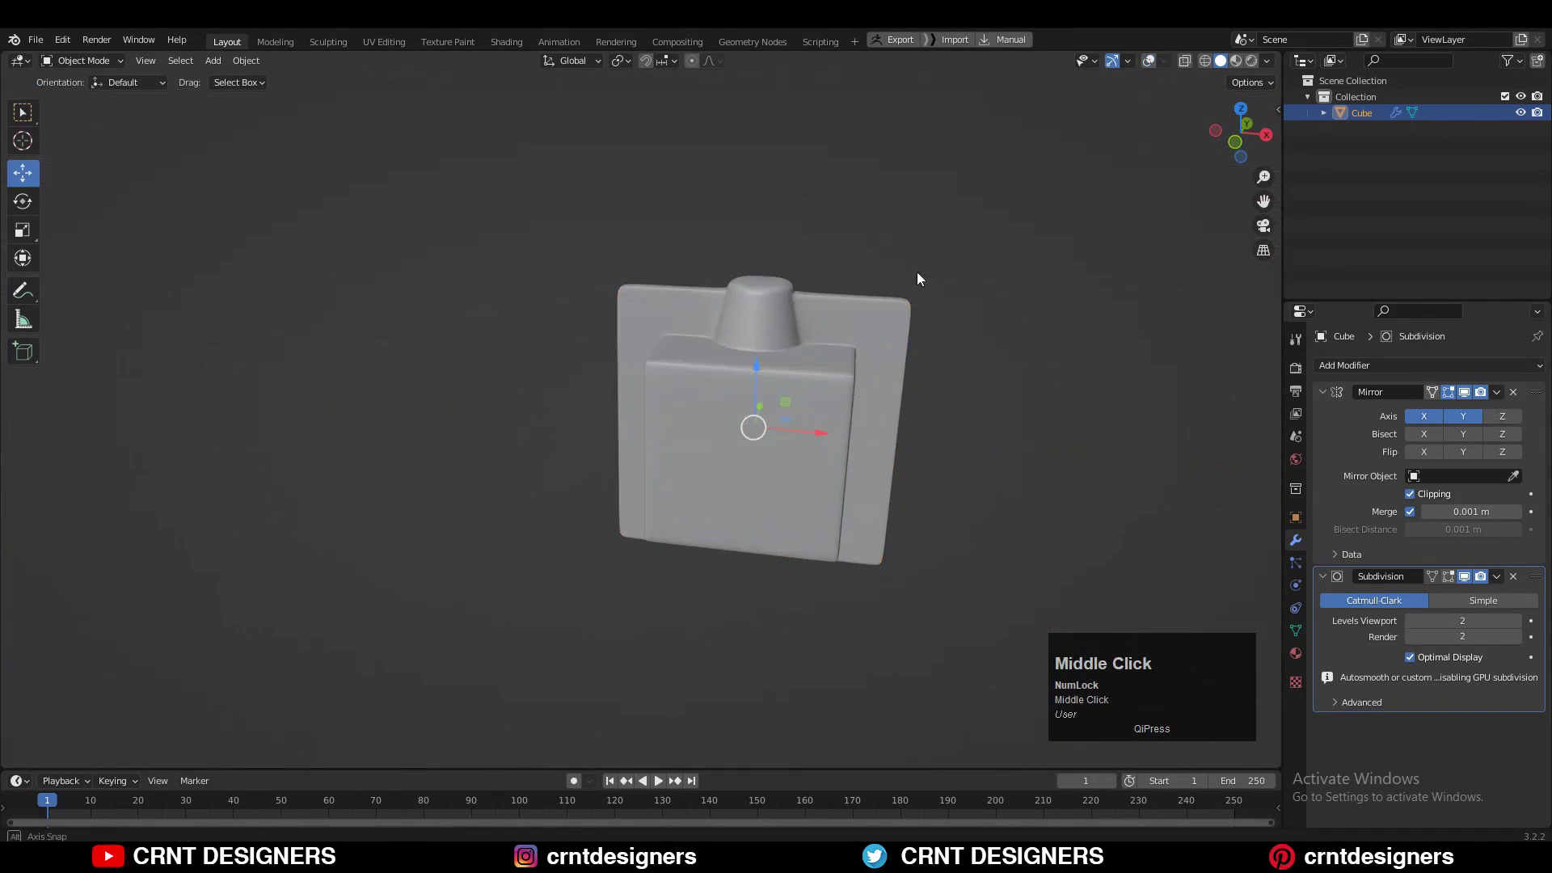
middle_drag(917, 272, 983, 338)
scroll(1110, 138, up, 4)
click(1148, 61)
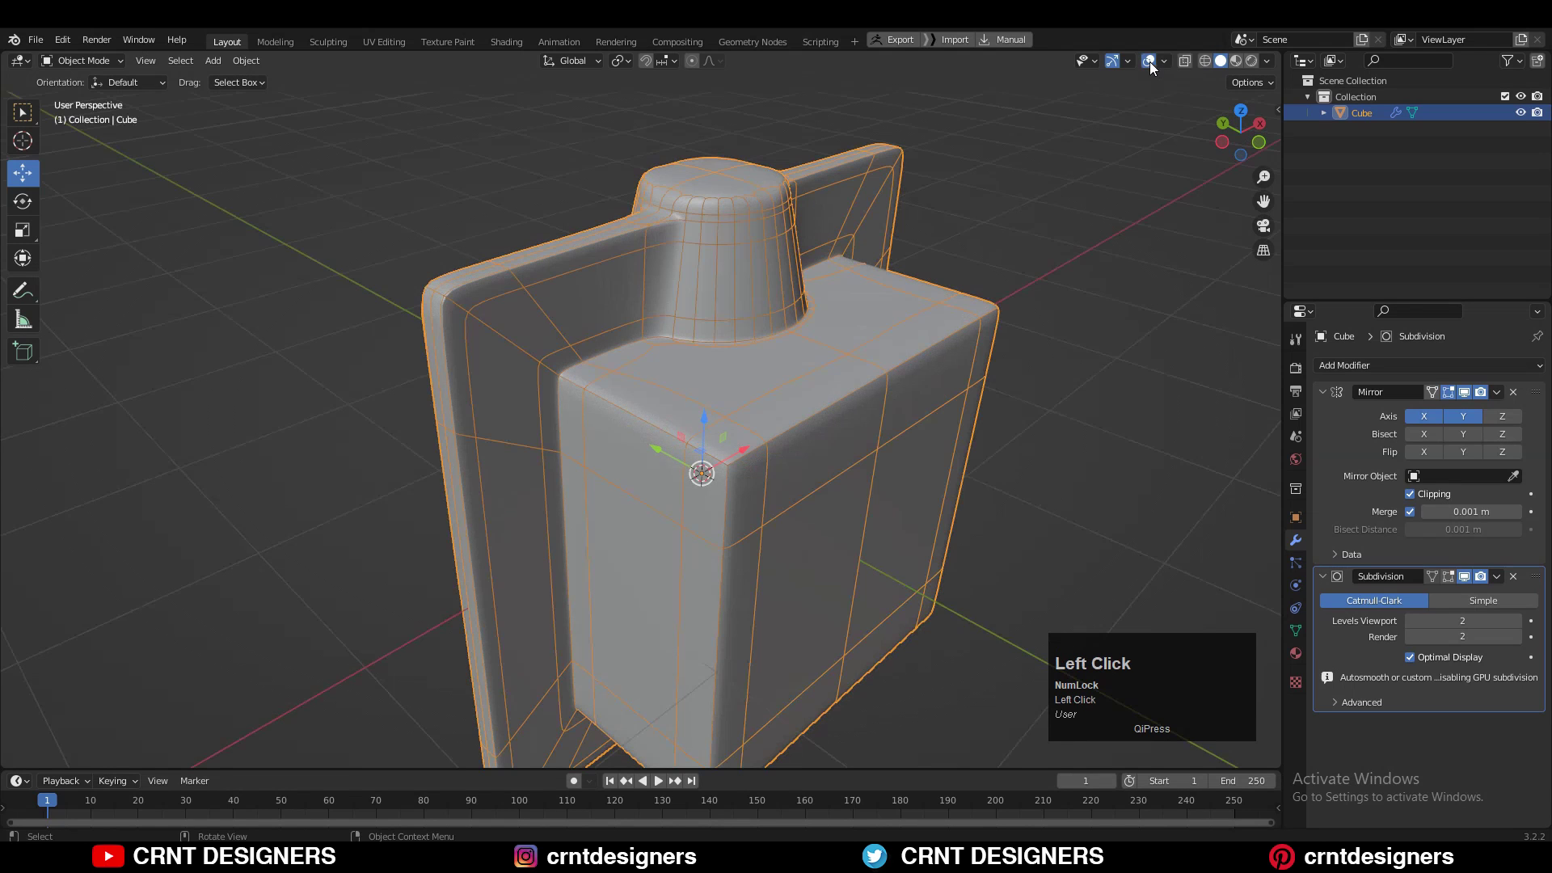
Expand the Normals settings in the object's mesh data properties
click(1297, 632)
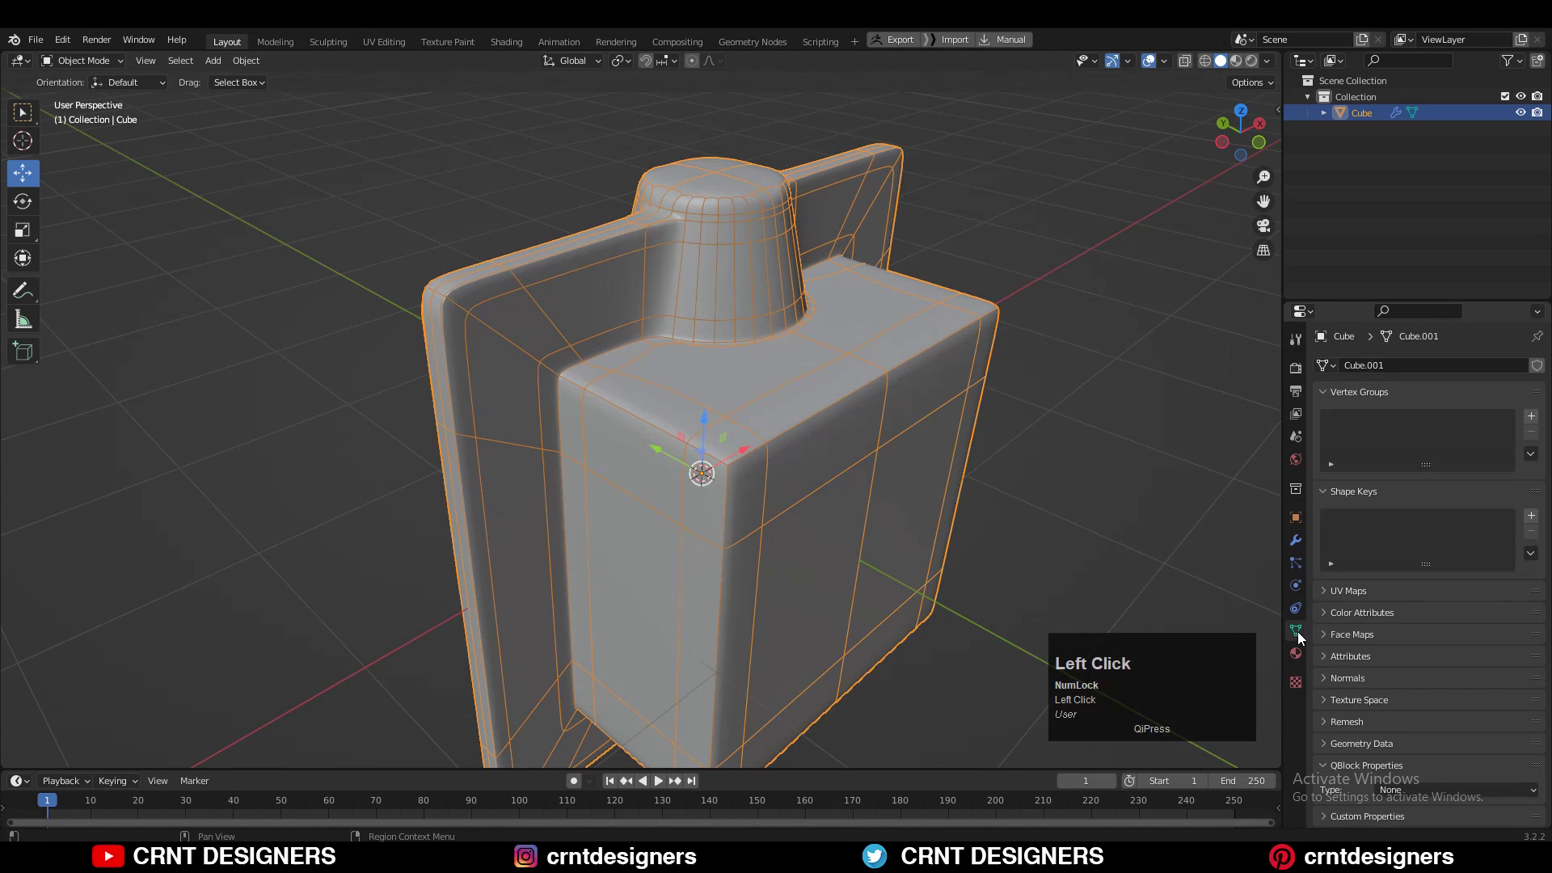
scroll(1352, 687, down, 1)
click(1344, 679)
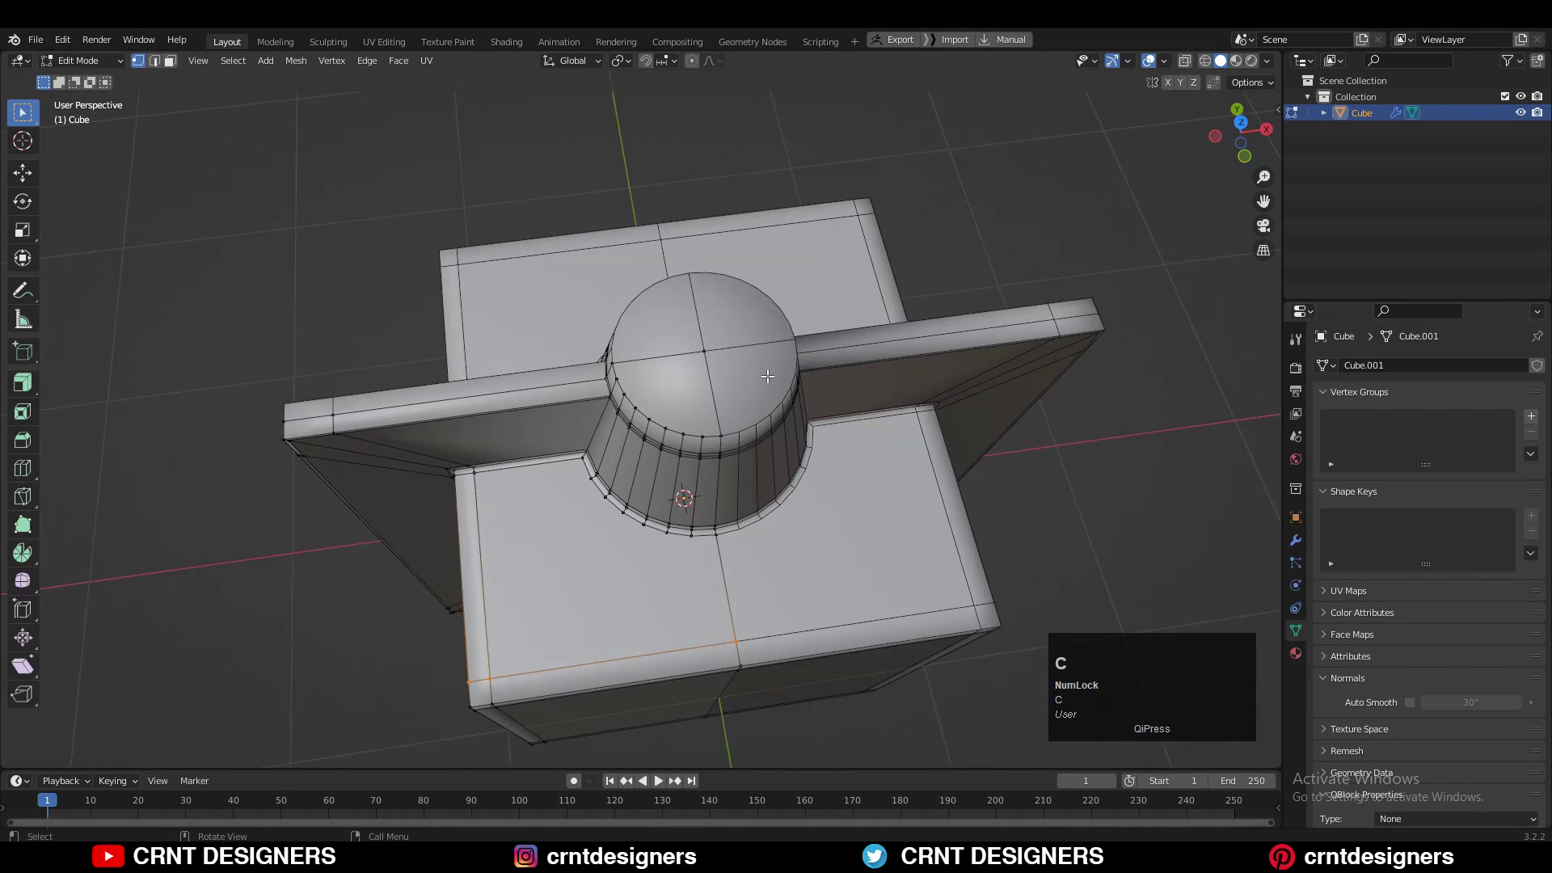
Inset the quarter face on top of the cylinder by about 0.016 m with the Boundary option off
middle_drag(715, 386, 705, 304)
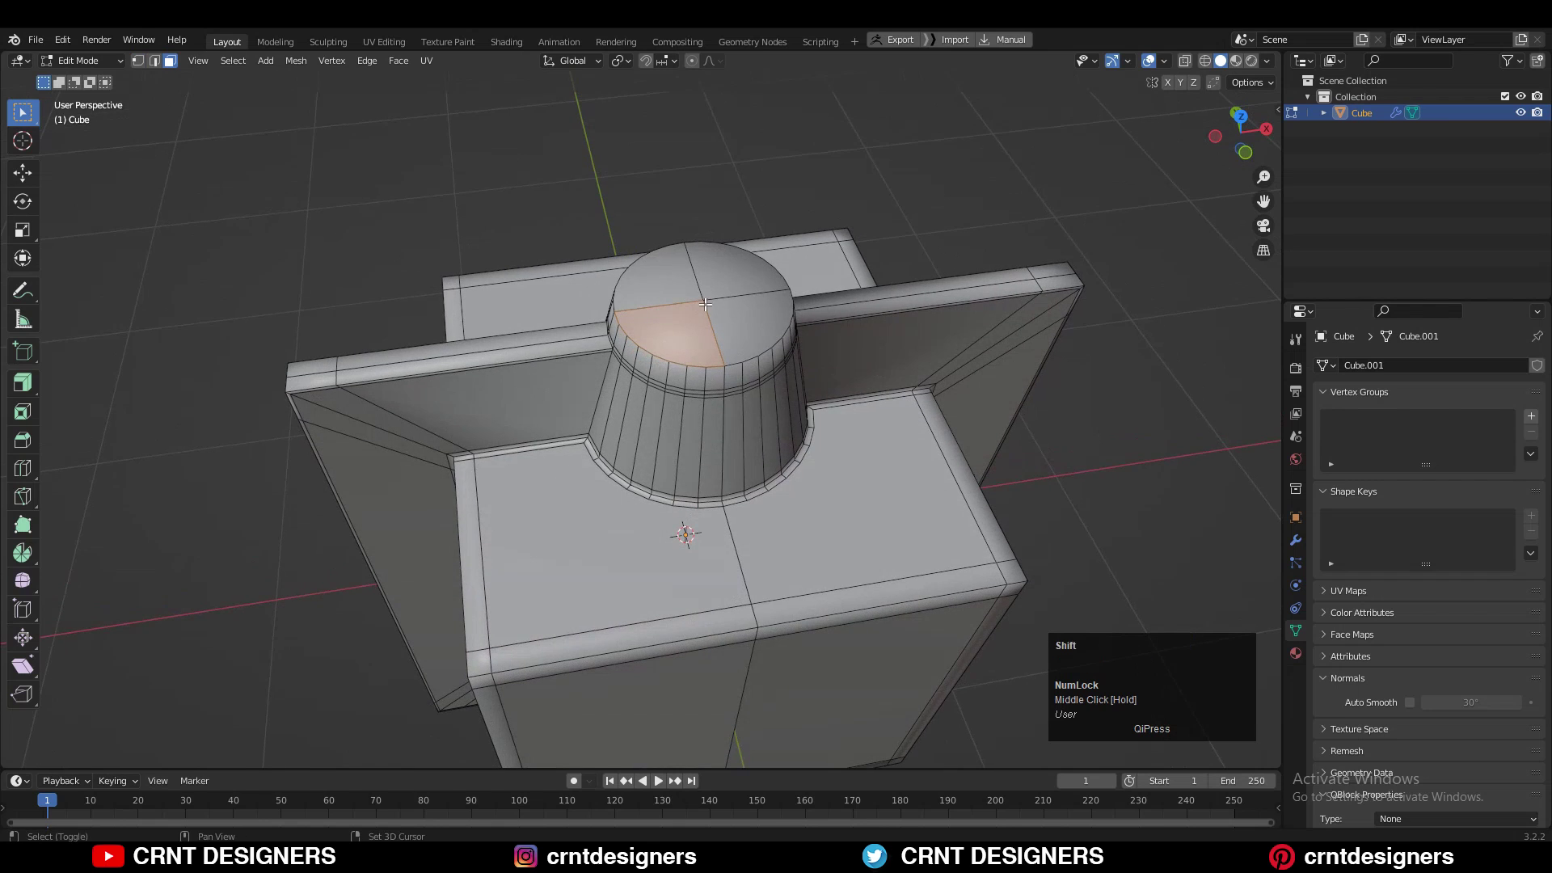
key(i)
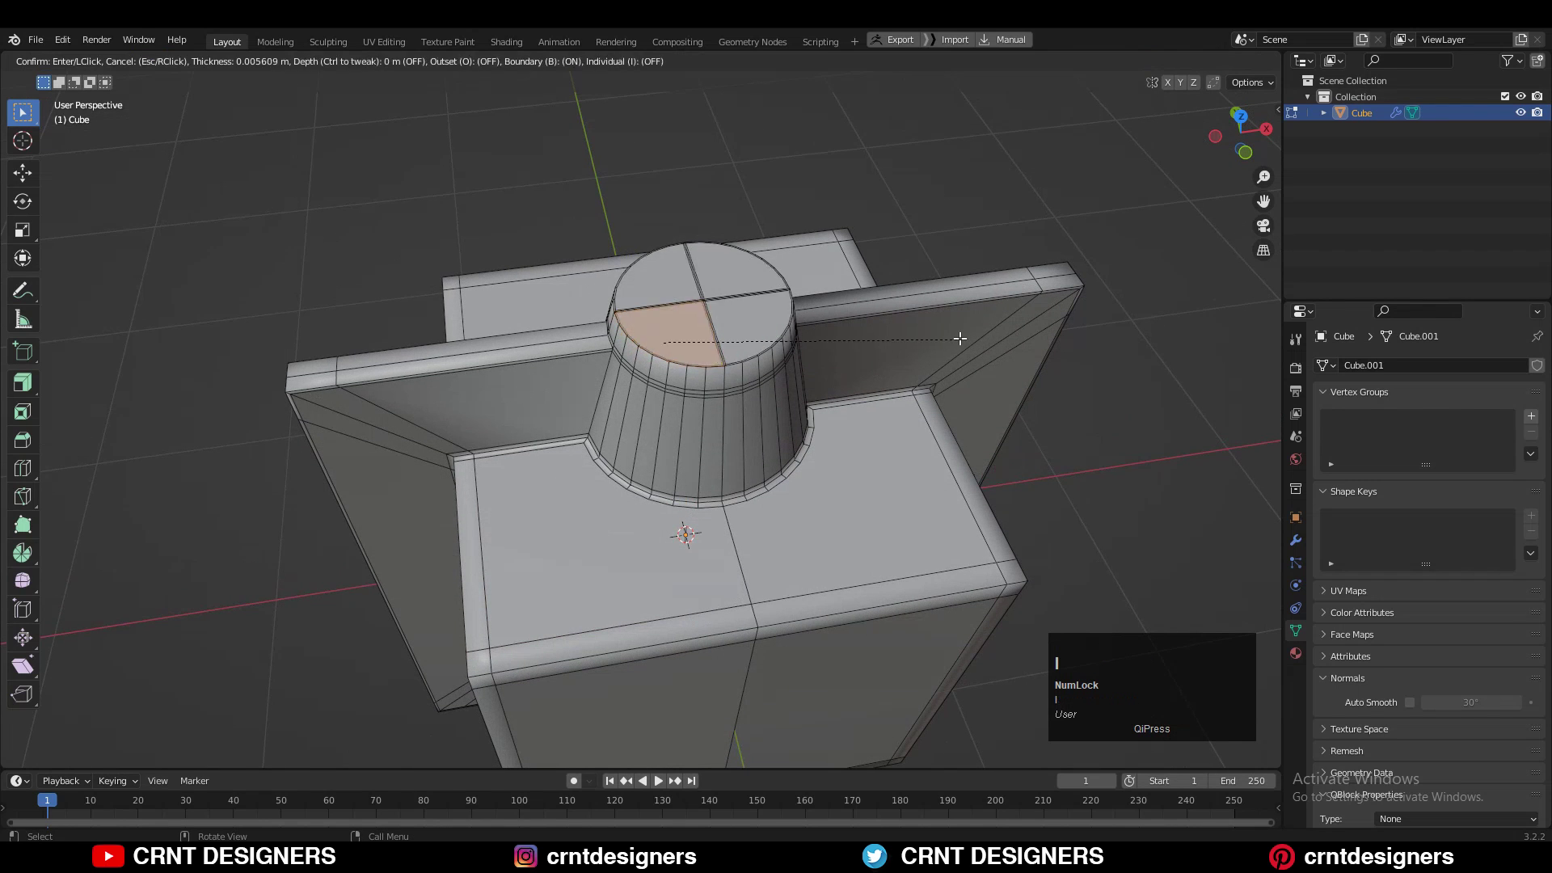
click(967, 338)
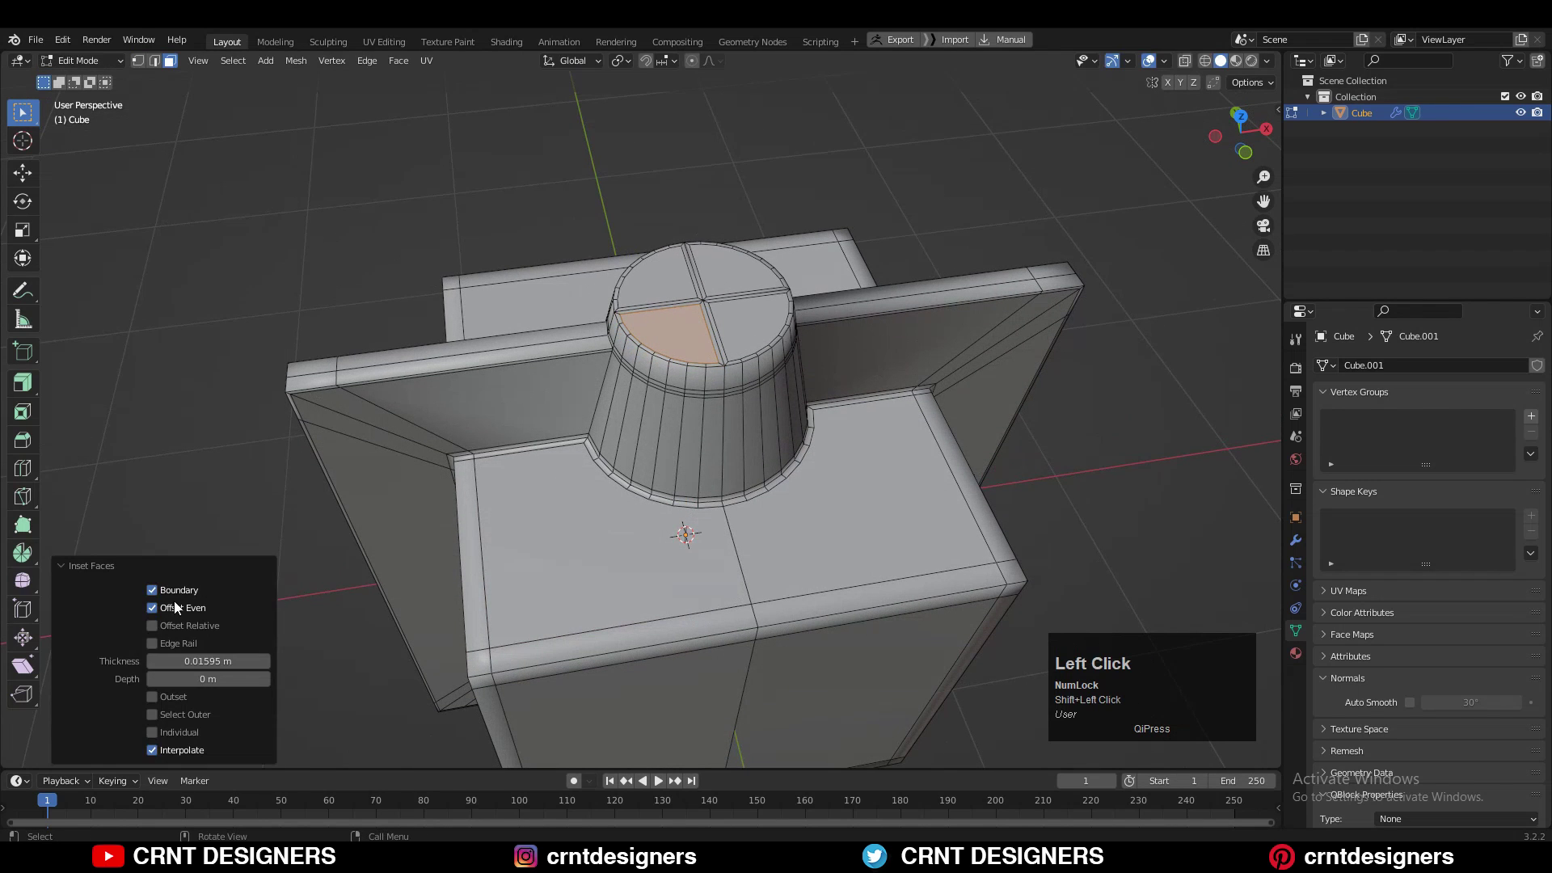
click(151, 592)
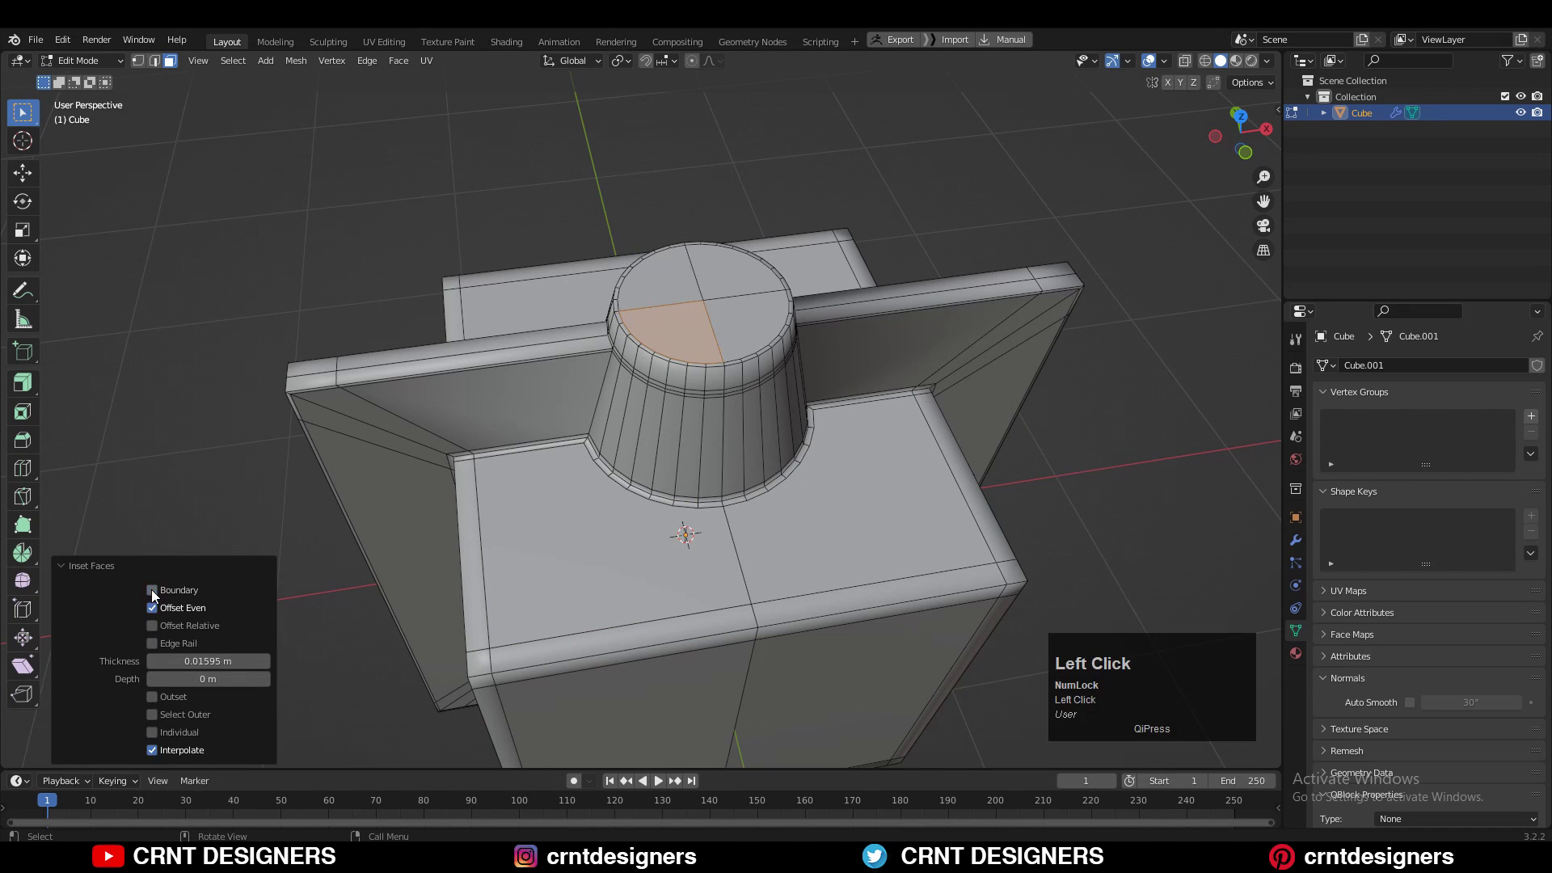
key(Tab)
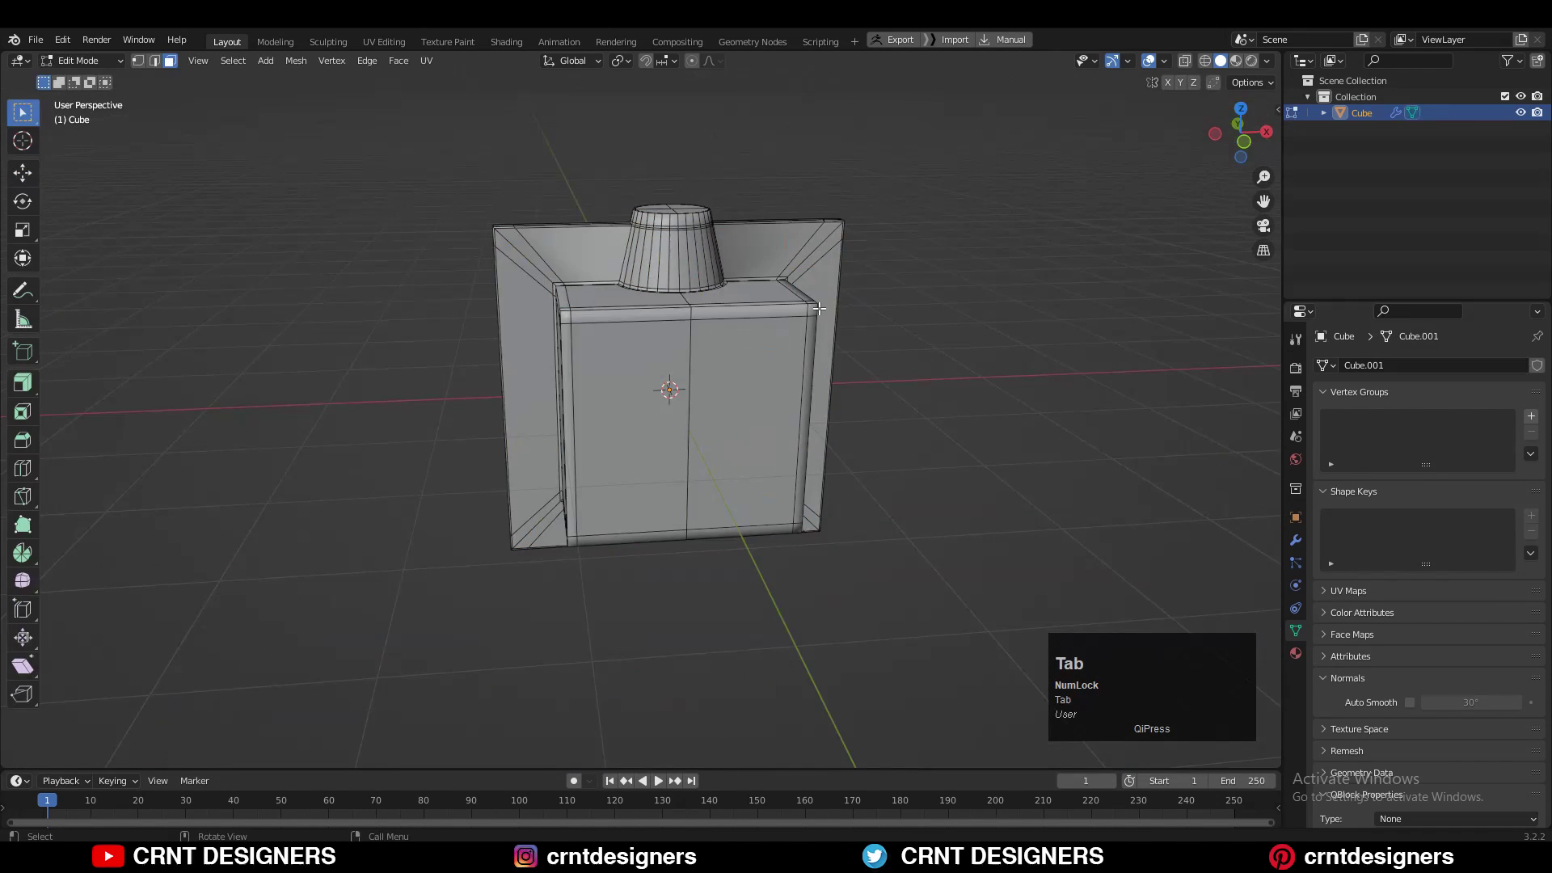
In top view, knife-cut straight lines along Y from the cylinder base's front vertices across the block's front edge
click(1240, 106)
shift+middle_drag(866, 236, 893, 162)
scroll(694, 260, up, 5)
key(1)
key(k)
scroll(703, 348, up, 3)
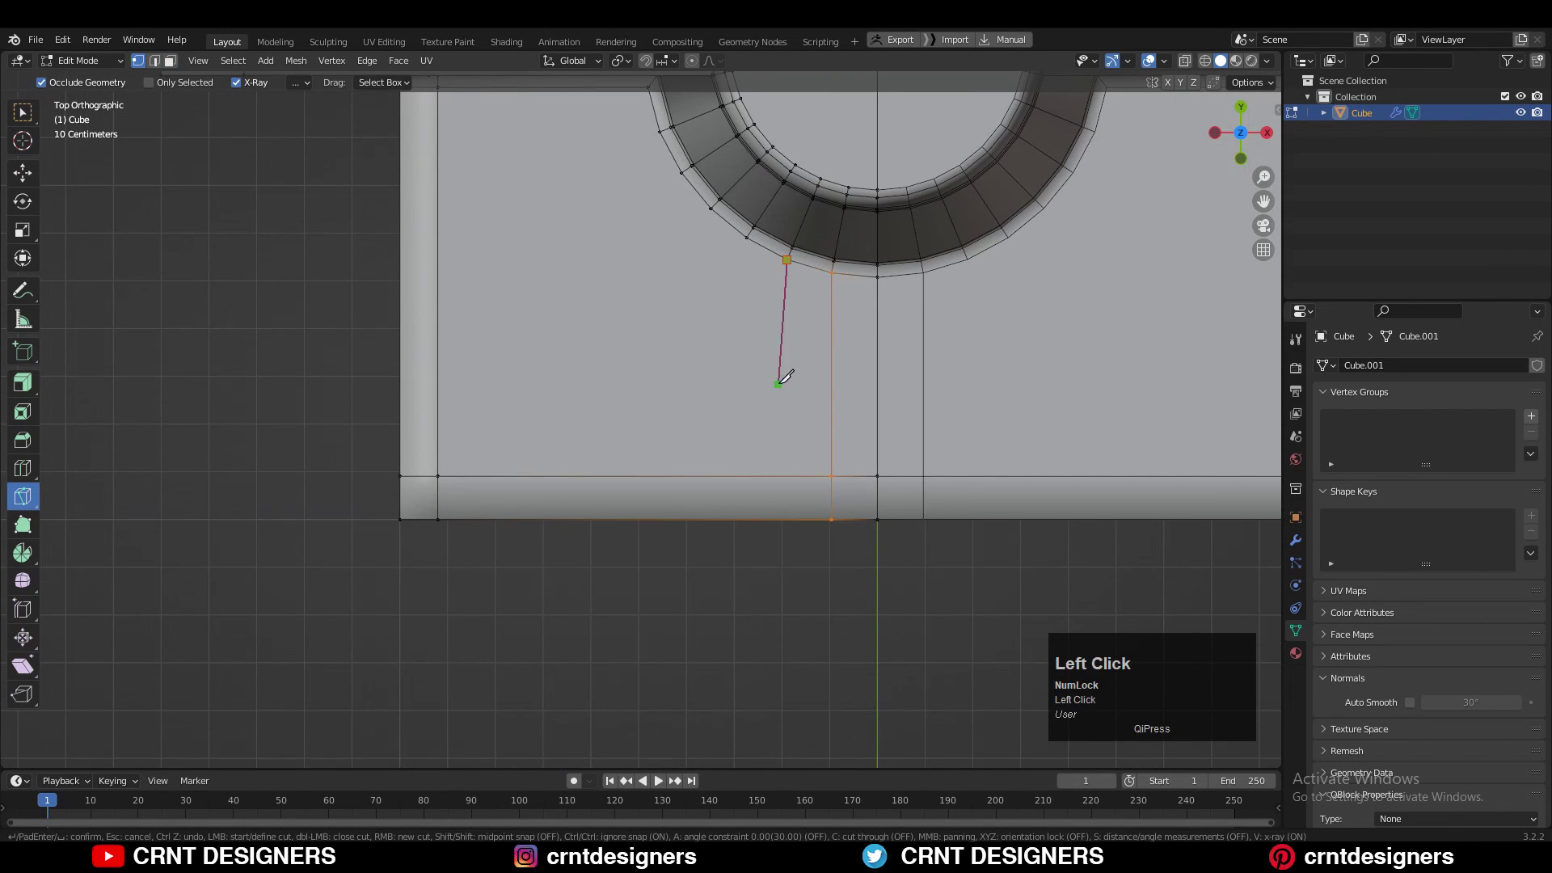
click(725, 583)
key(Return)
Knife-cut through the block along X from the cylinder base's side vertices, and check the smoothed surface in Object Mode with overlays hidden
scroll(723, 565, down, 3)
scroll(700, 324, up, 3)
click(254, 275)
key(space)
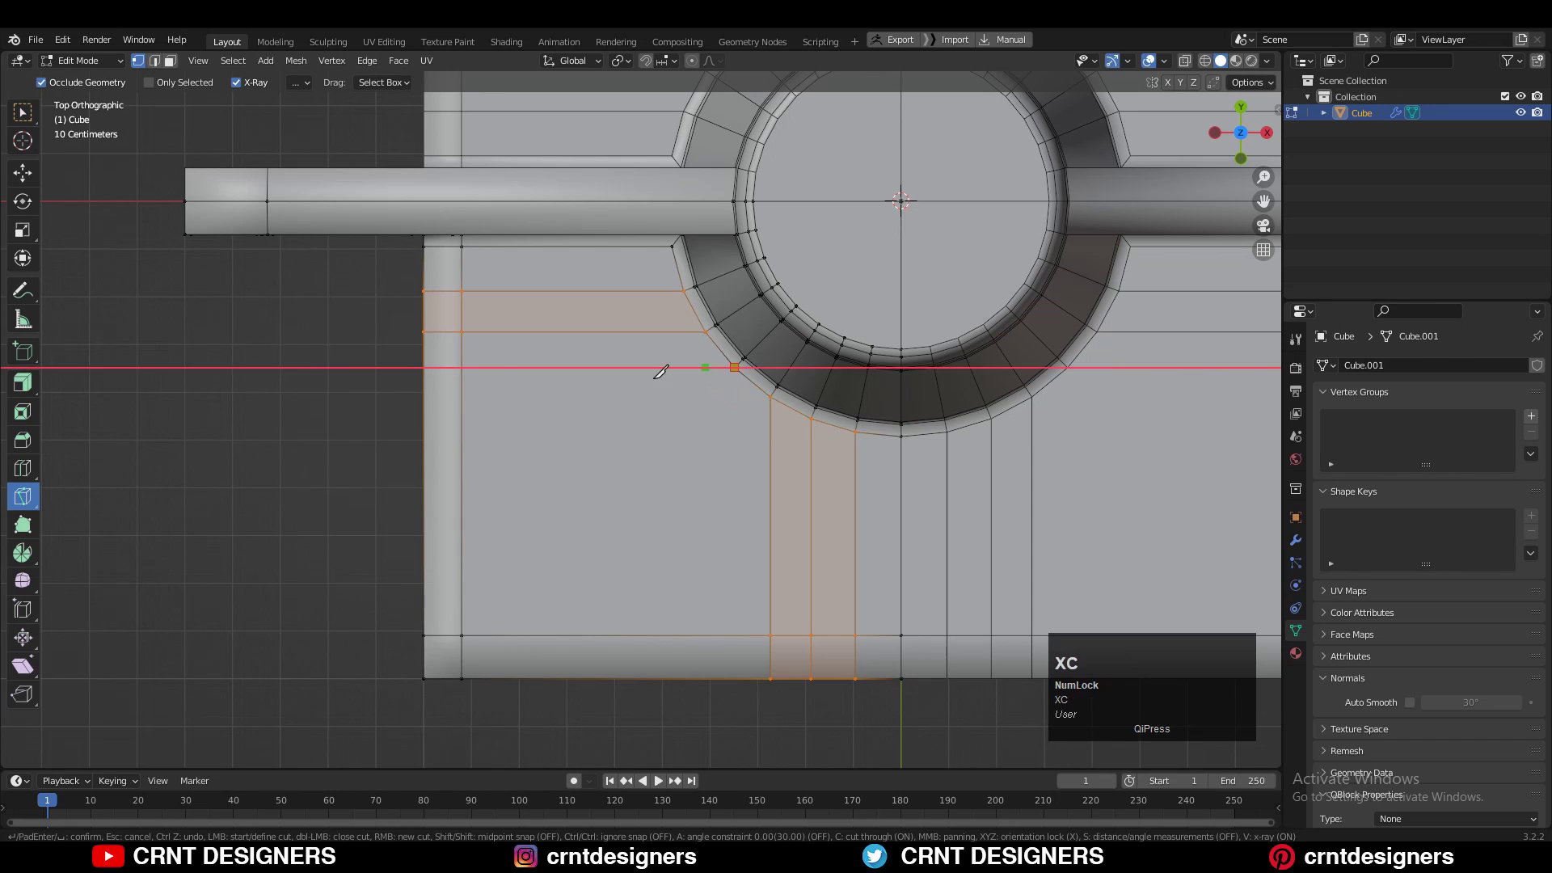
click(243, 317)
key(space)
scroll(765, 381, down, 4)
key(Tab)
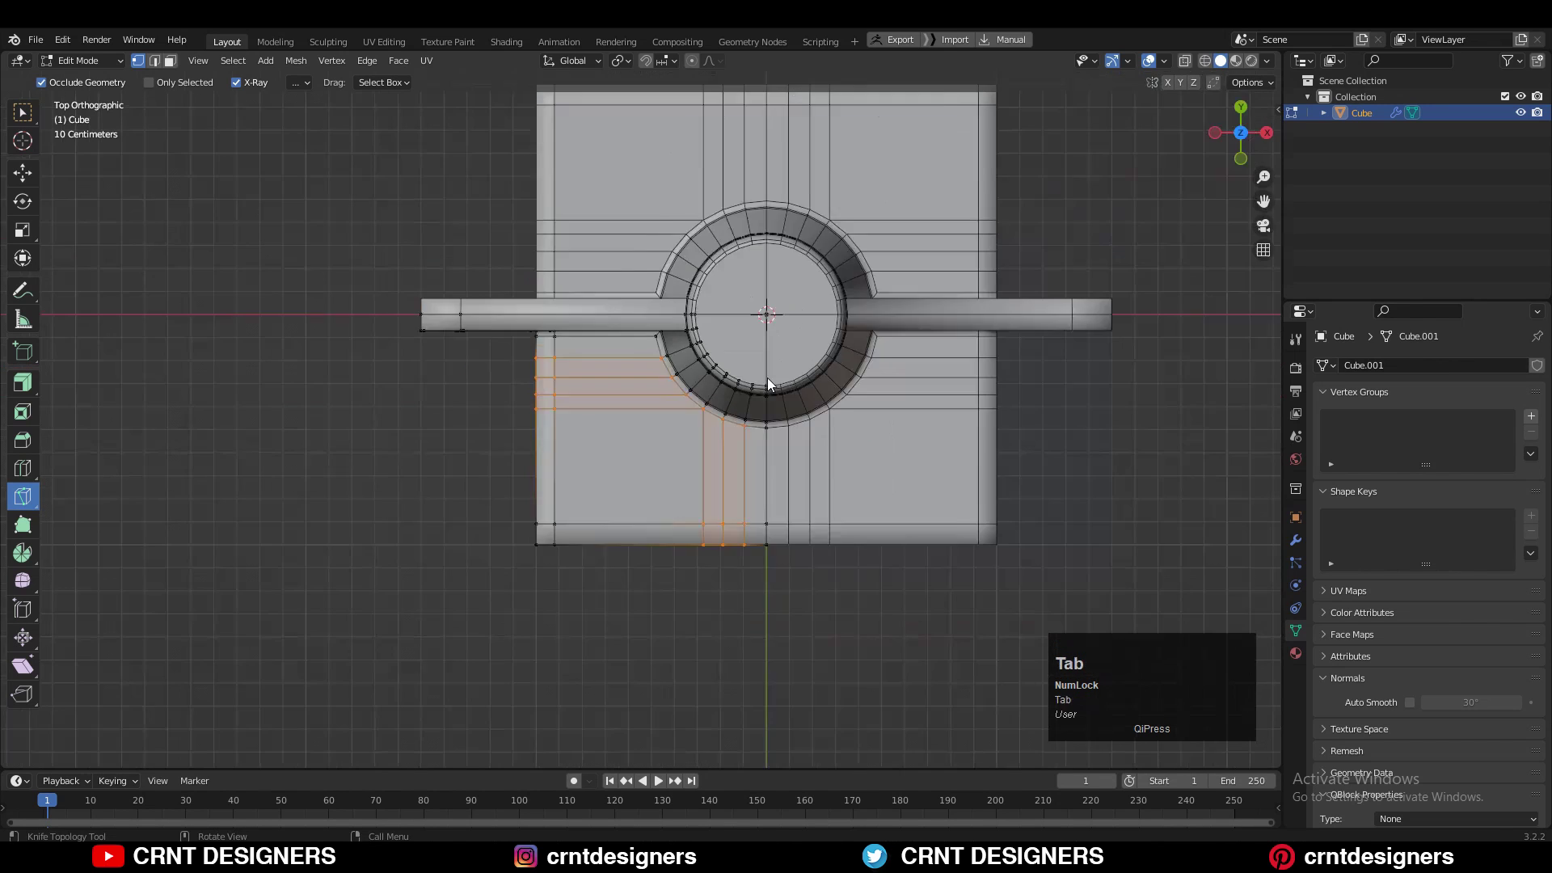
middle_drag(765, 381, 849, 243)
scroll(848, 243, down, 2)
click(1148, 61)
middle_drag(711, 299, 752, 250)
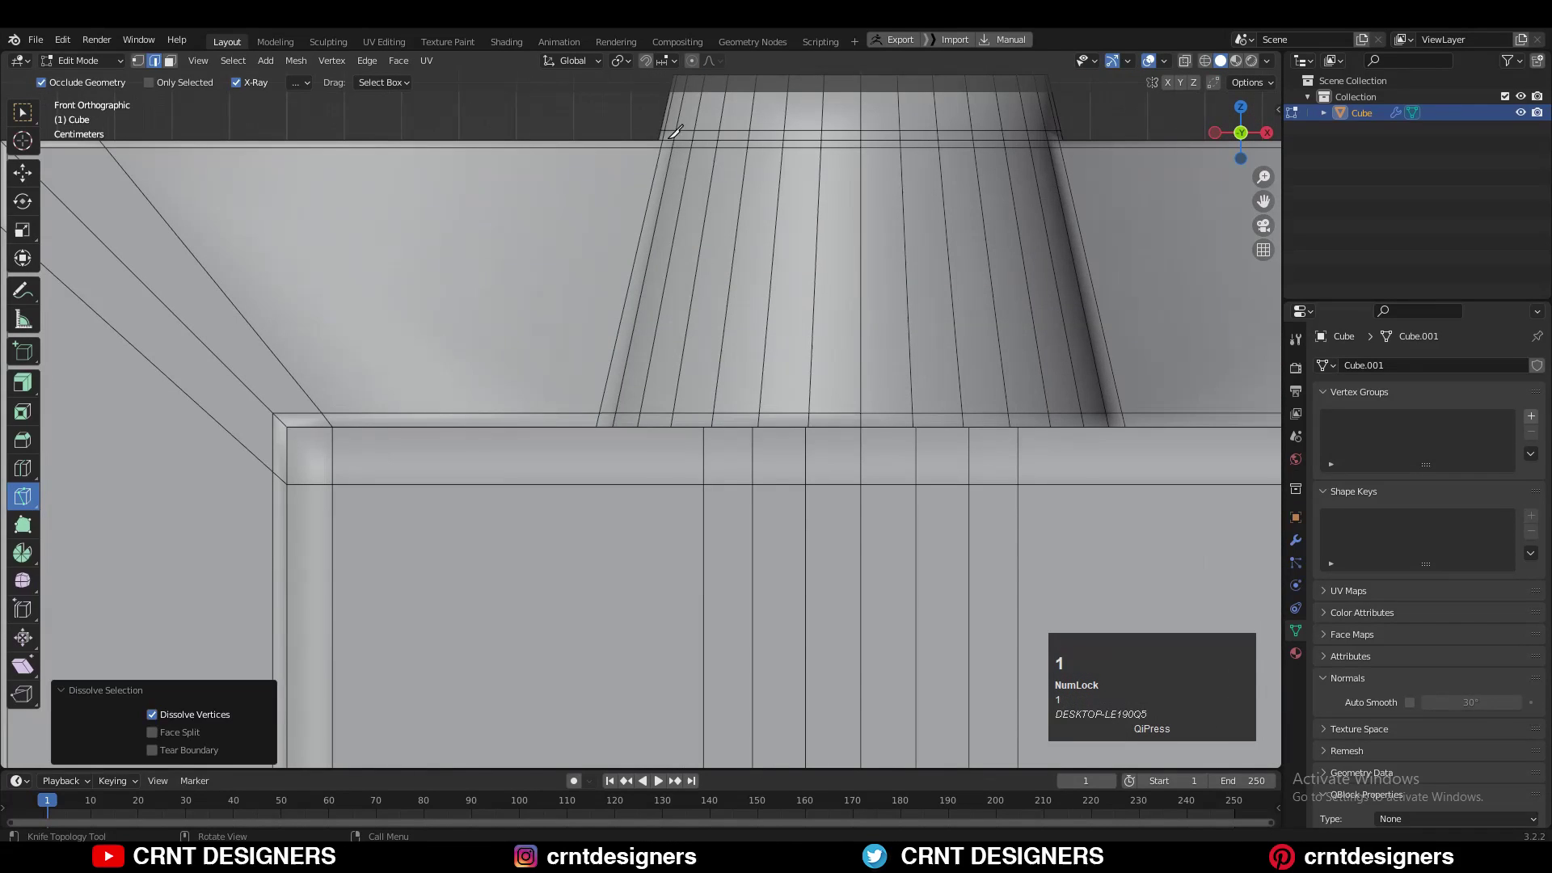
In front view, knife-cut parallel to the cylinder's slope from the plate's upper edge down to the block's top
key(1)
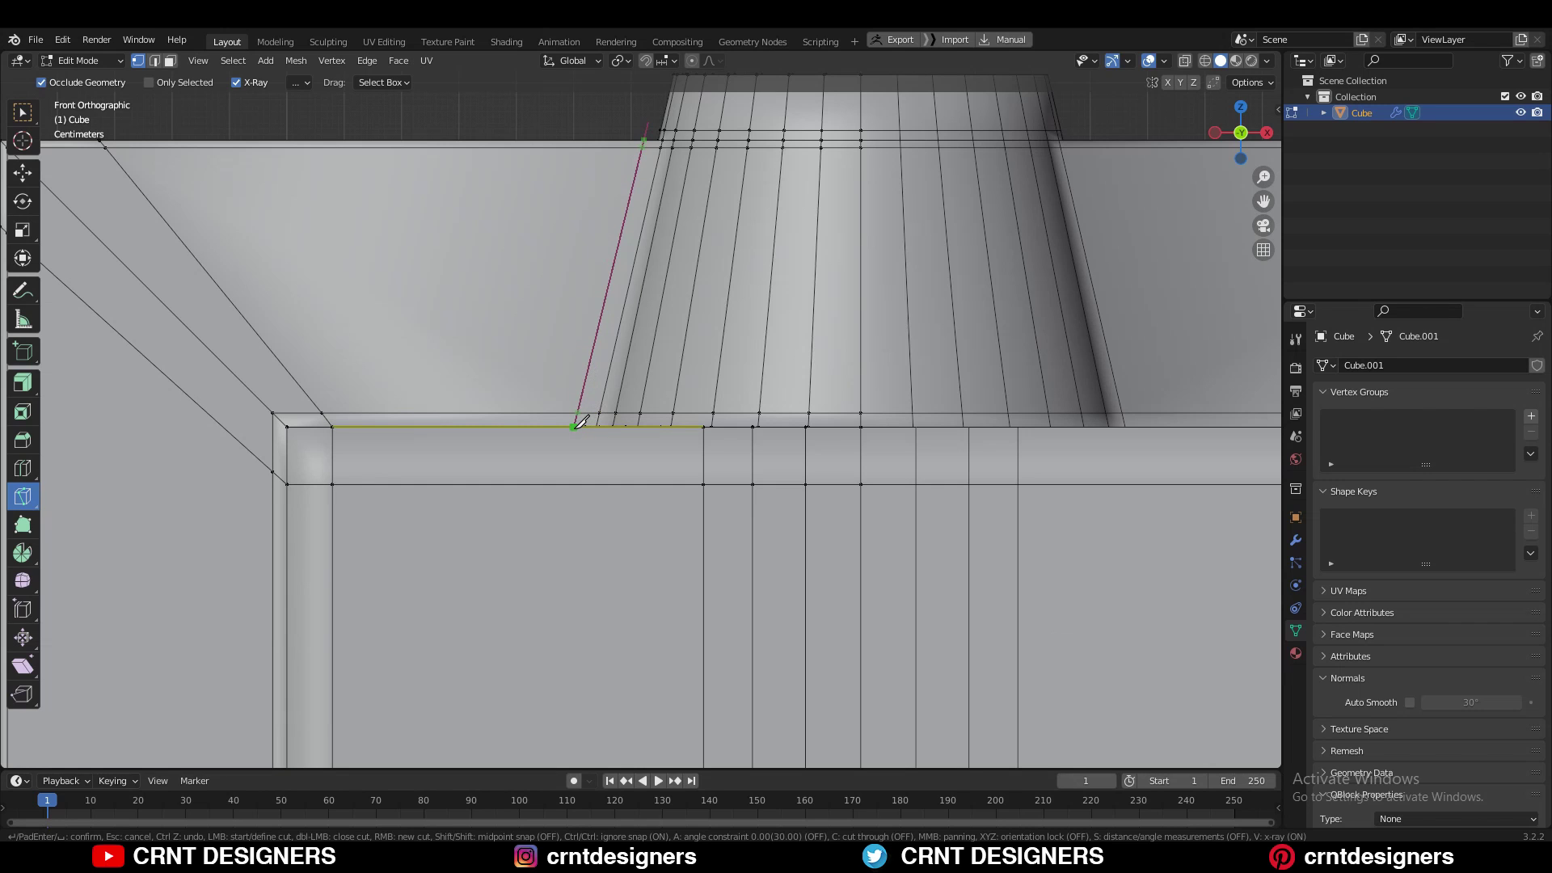
key(space)
scroll(581, 421, down, 3)
middle_drag(581, 421, 661, 180)
Dissolve the unwanted edges beside the corner where the plate, block and cylinder meet
scroll(697, 211, up, 4)
key(w)
key(2)
key(ctrl+x)
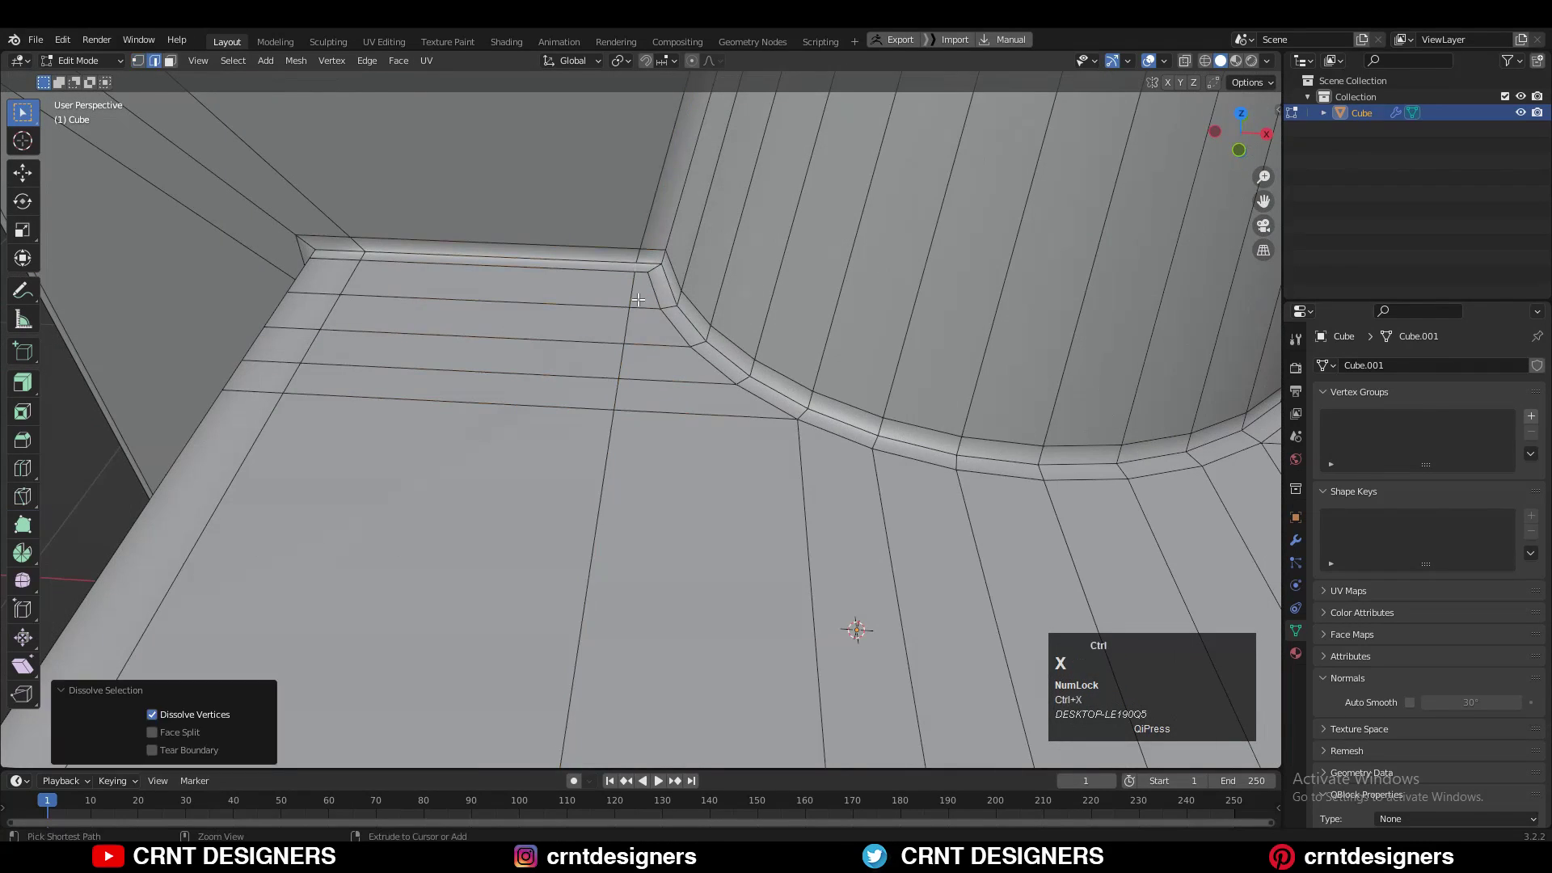
Knife-cut a short edge across the narrow support strip where the block meets the plate, next to the cylinder base
middle_drag(663, 283, 627, 270)
key(1)
key(k)
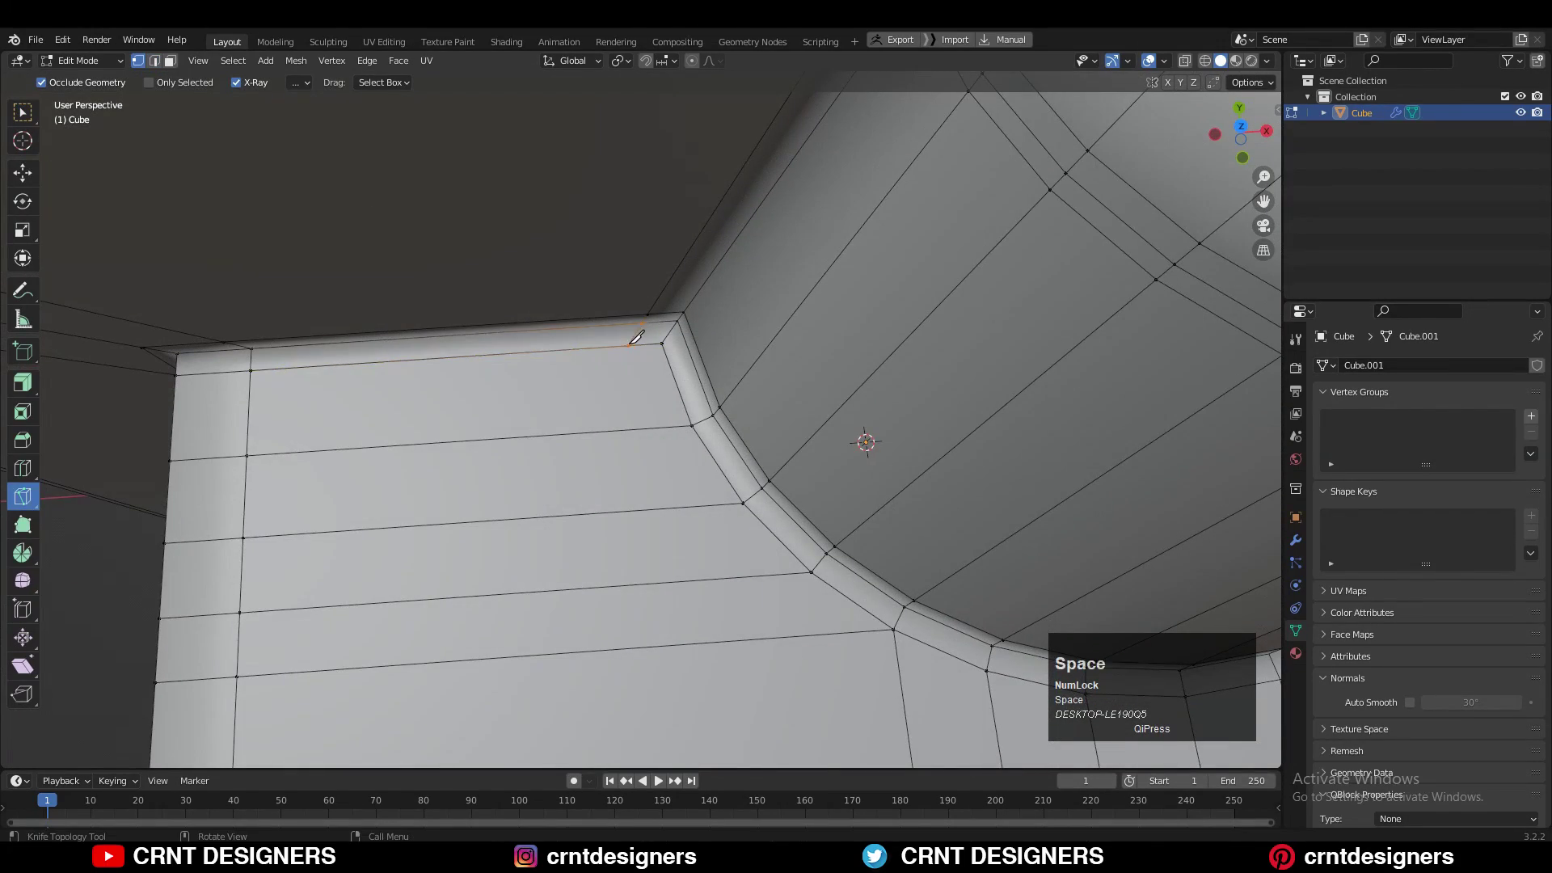
key(Tab)
scroll(637, 337, down, 4)
key(Tab)
Knife-cut an offset loop around the cylinder base on the block's top, from the plate to the mirror centre line
click(706, 288)
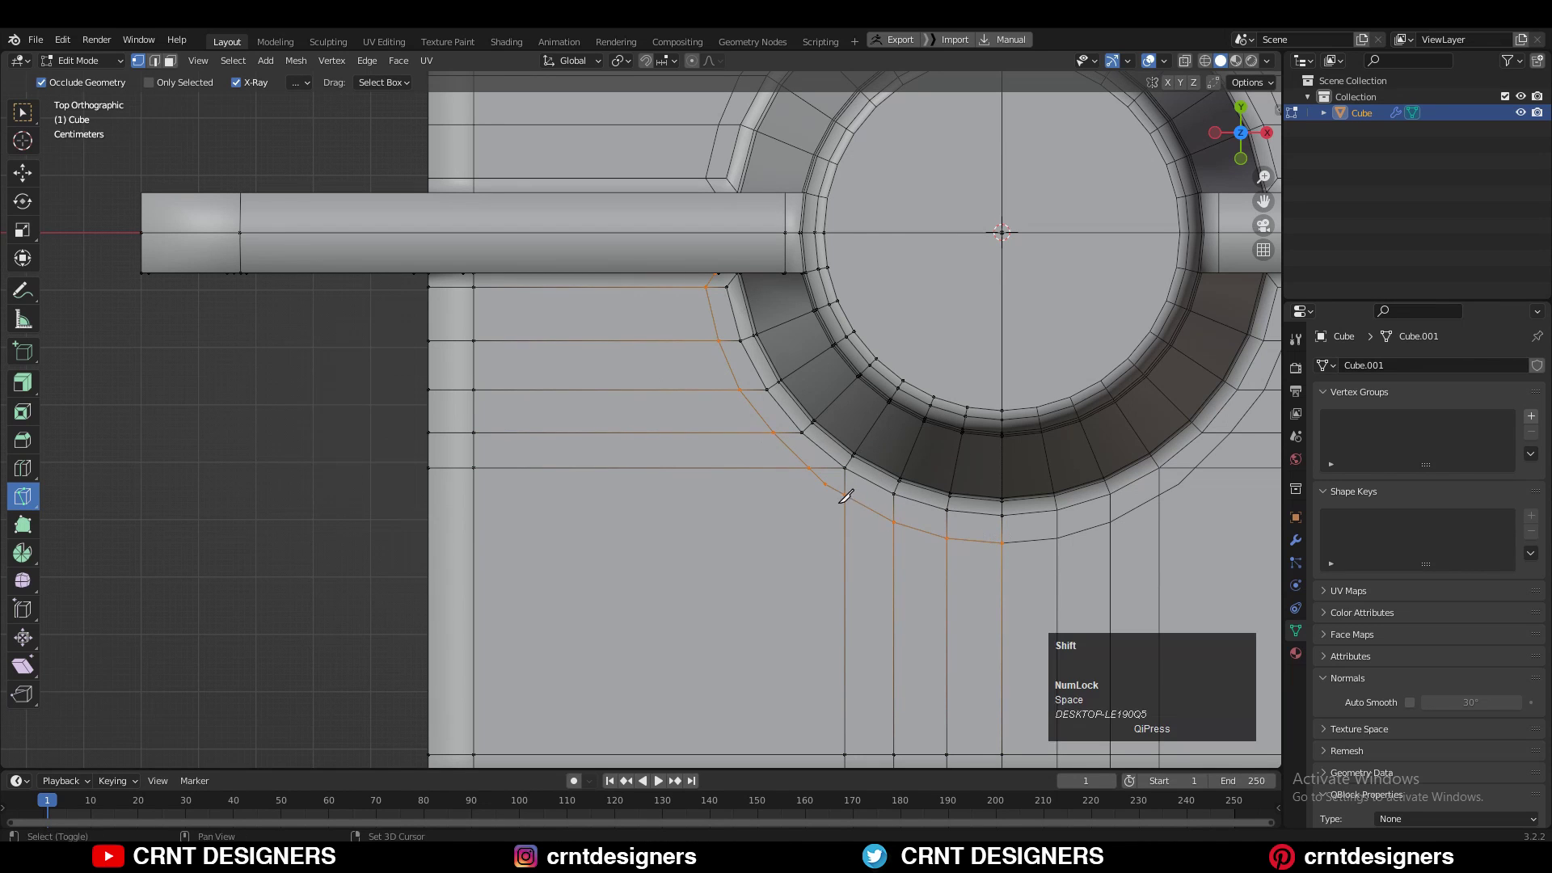
scroll(796, 485, down, 6)
shift+middle_drag(844, 495, 796, 416)
scroll(794, 412, up, 5)
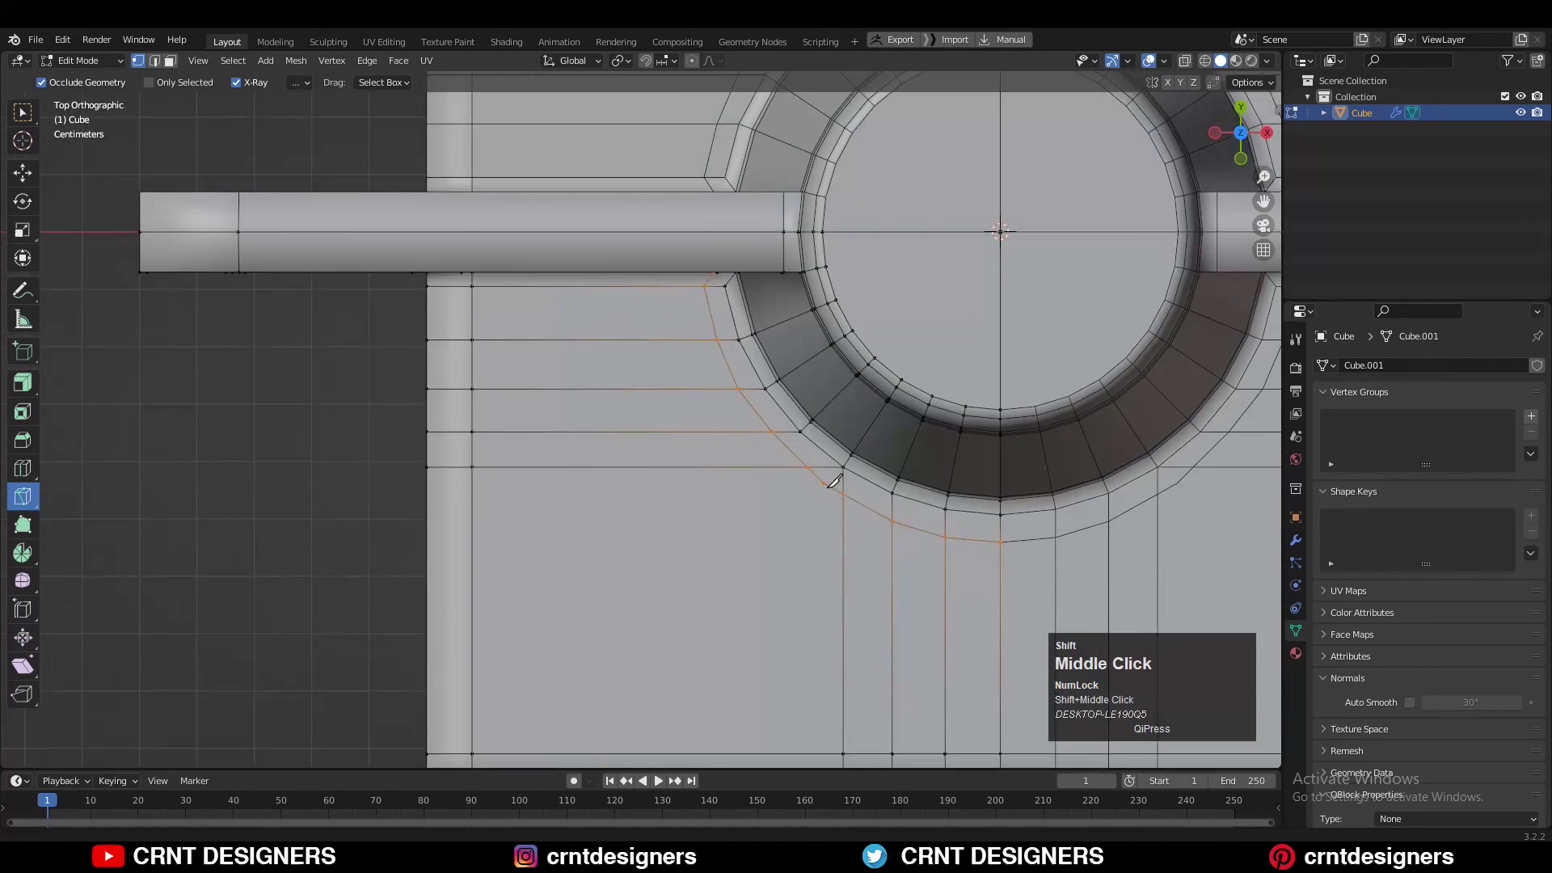
shift+middle_drag(835, 482, 786, 446)
scroll(796, 485, down, 6)
scroll(793, 410, up, 5)
middle_drag(811, 513, 772, 398)
scroll(751, 371, up, 3)
key(Tab)
scroll(751, 371, down, 4)
key(Tab)
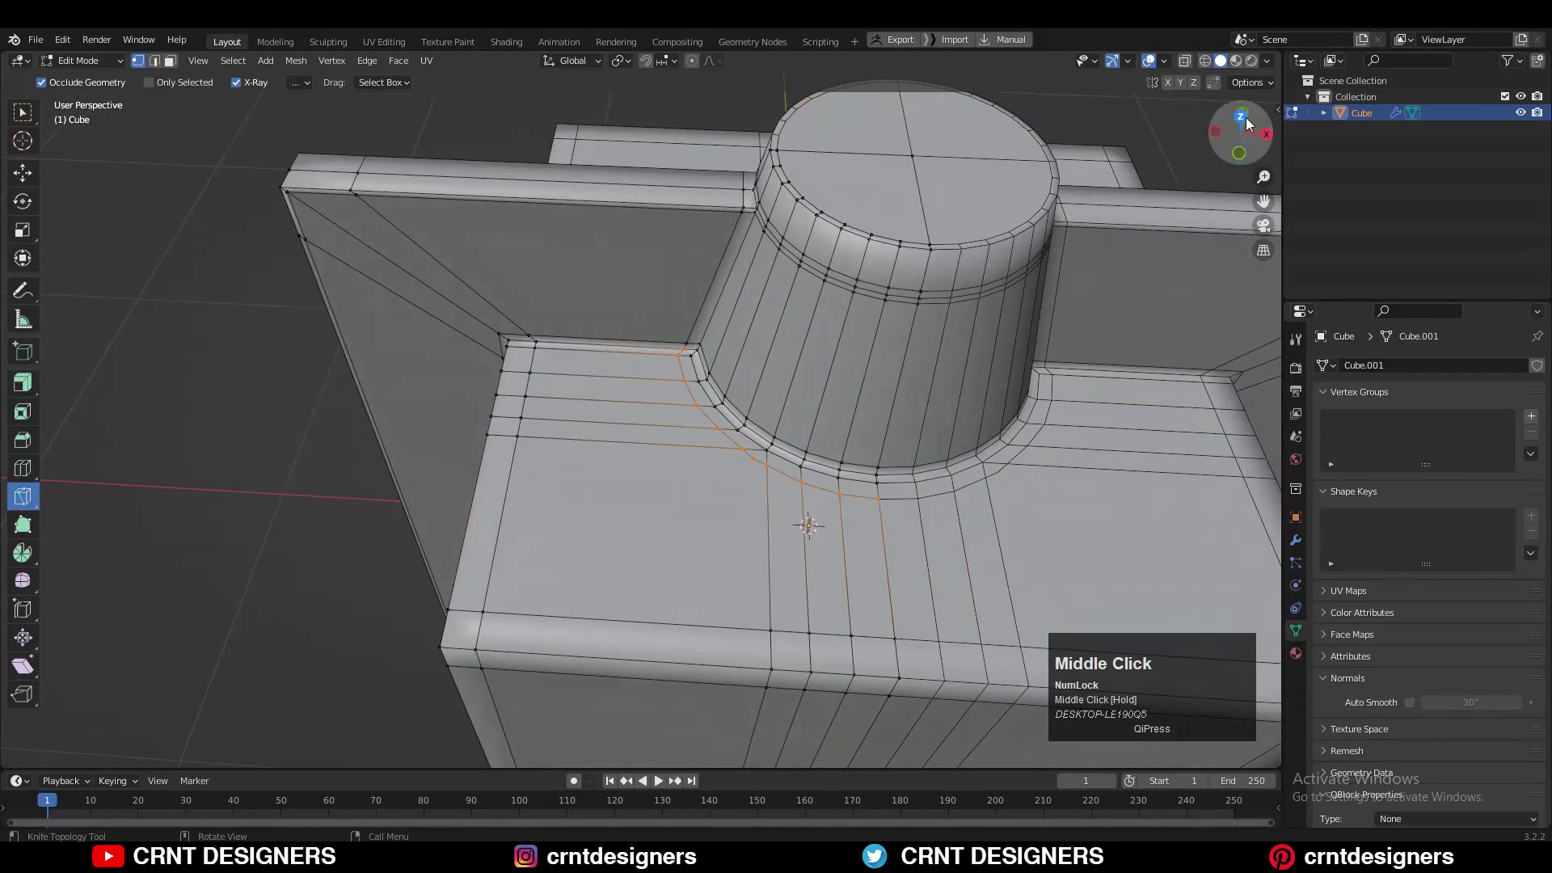
In top view, merge the vertices at the offset loop's diagonal corner using At Last
click(1245, 124)
shift+click(802, 417)
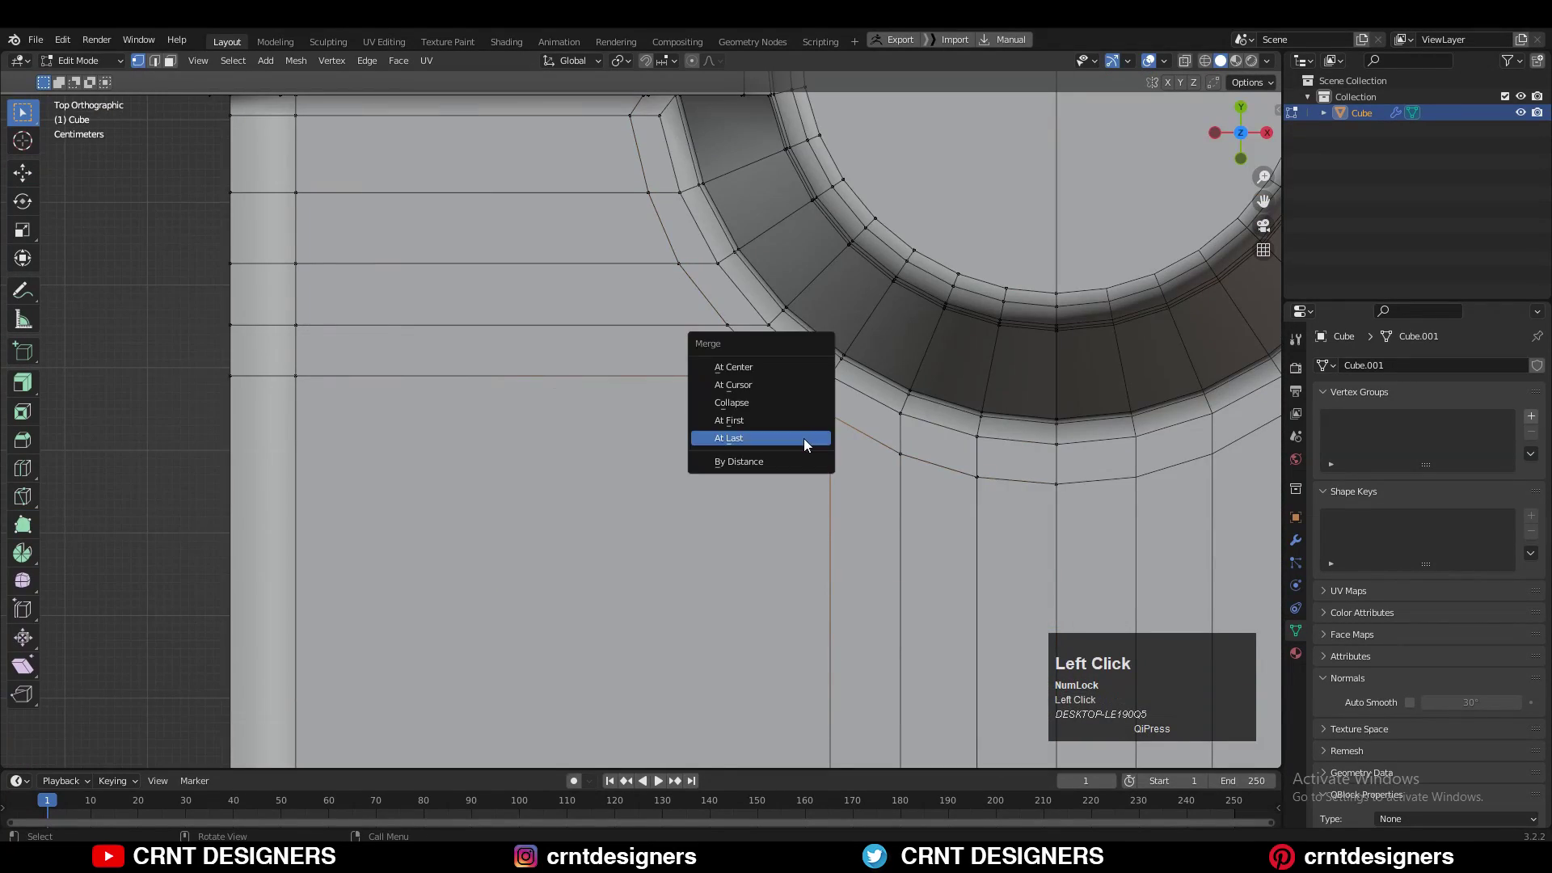
click(804, 445)
scroll(796, 441, down, 2)
Slide the three offset-loop vertices between the plate and the diagonal corner along the loop to even out their spacing
click(701, 354)
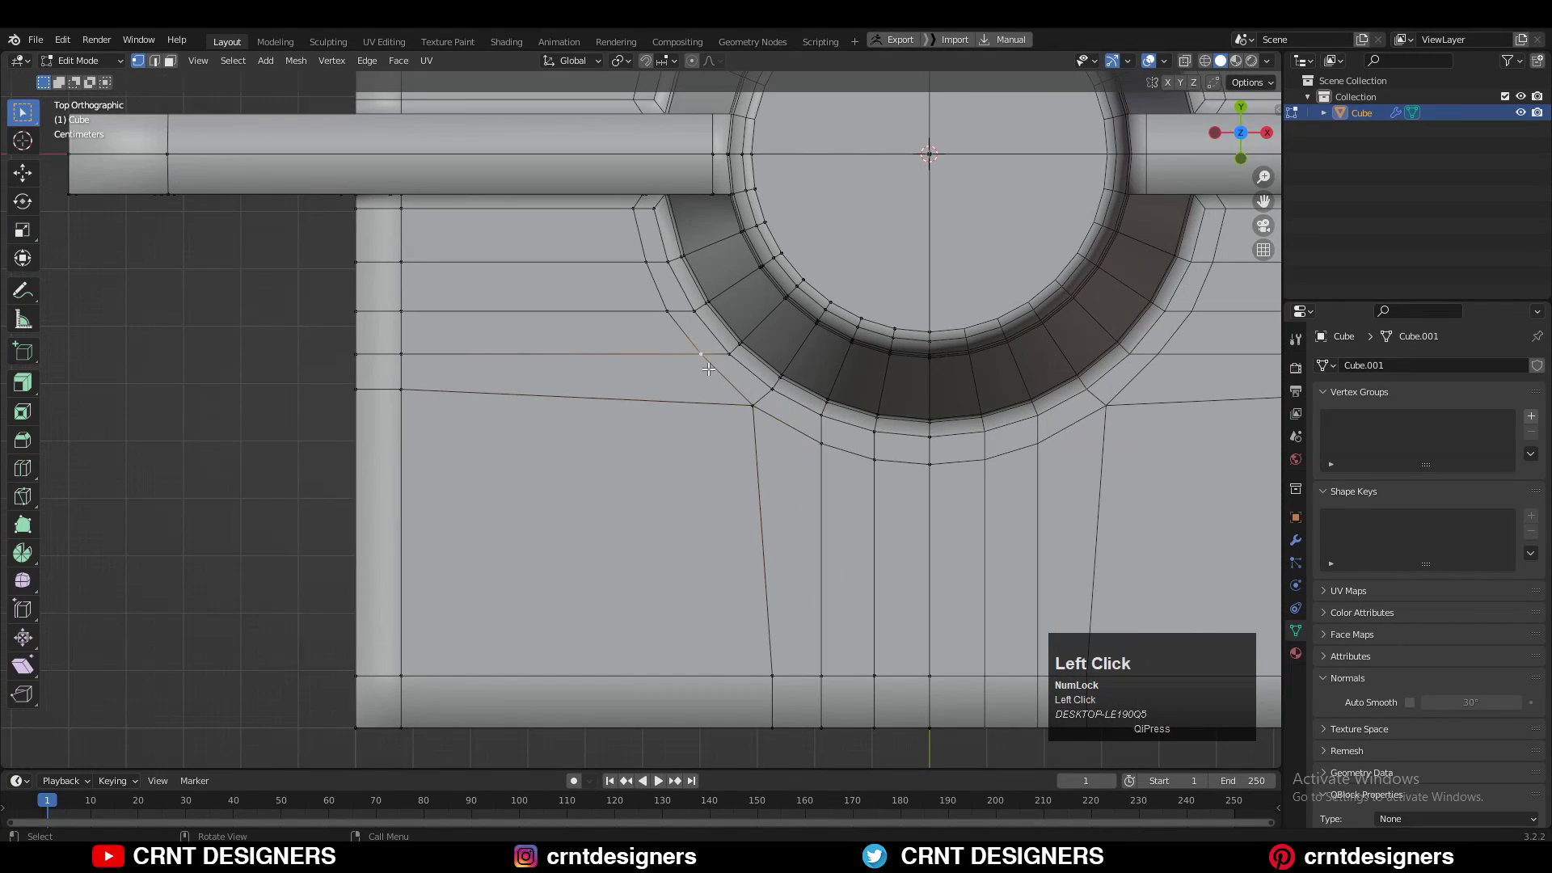
key(g)
key(g)
click(712, 365)
click(668, 312)
key(g)
key(g)
click(677, 322)
click(648, 266)
key(g)
key(g)
click(651, 273)
Slide the offset loop's diagonal corner vertex and the vertex next to it along the loop
click(753, 405)
key(g)
key(g)
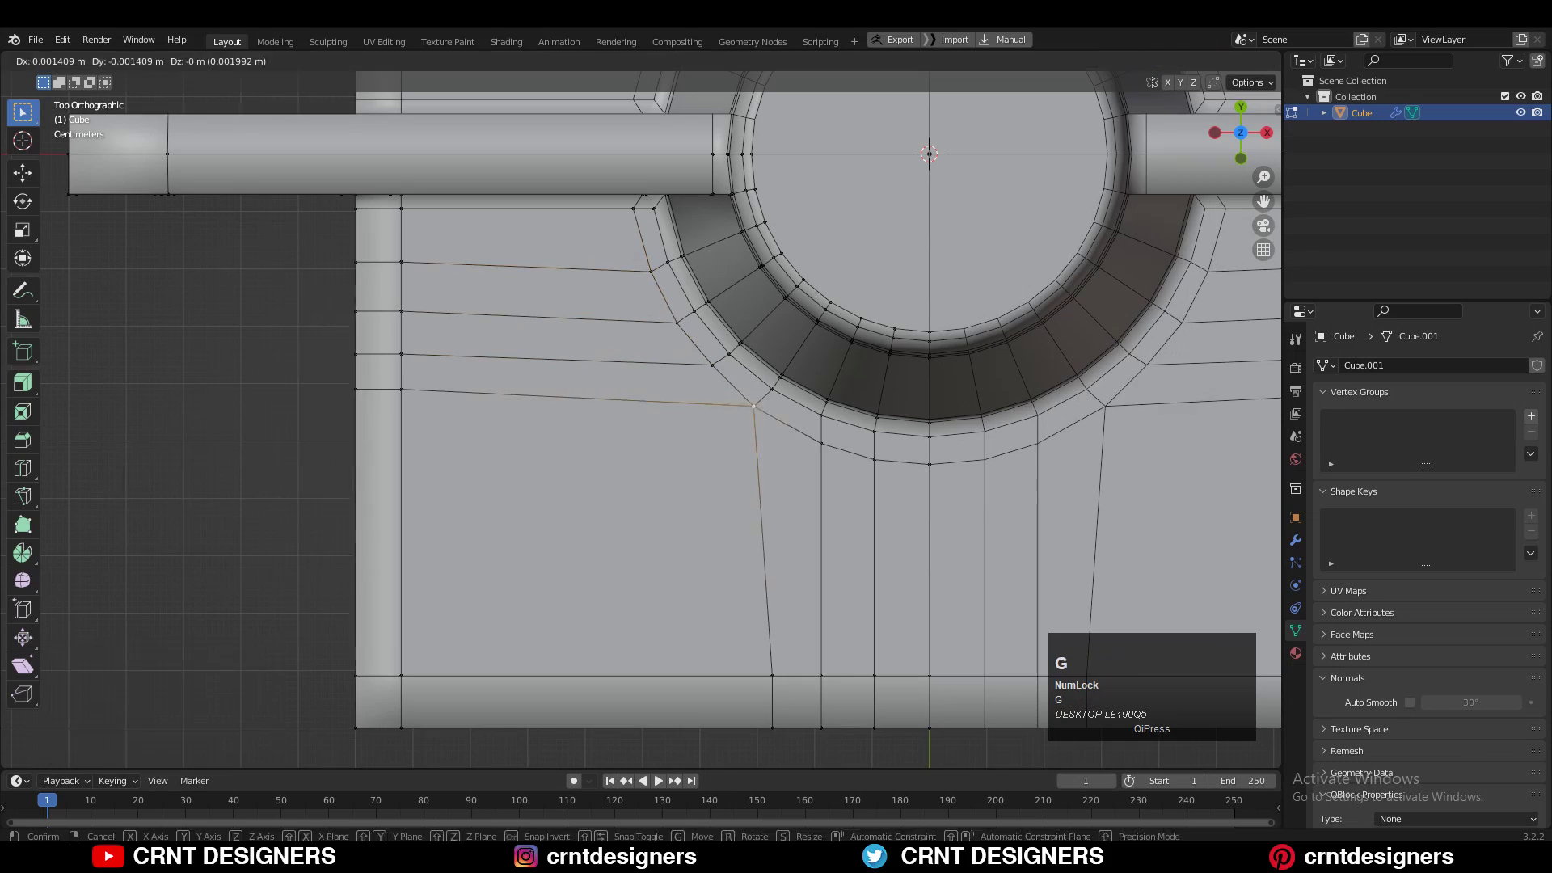
click(760, 410)
click(821, 443)
key(g)
key(g)
scroll(830, 439, down, 3)
click(668, 444)
Add evenly spaced loop cuts around the tapered cylinder's side and across the long faces of the plate and block
middle_drag(668, 444, 665, 274)
scroll(754, 402, up, 3)
key(3)
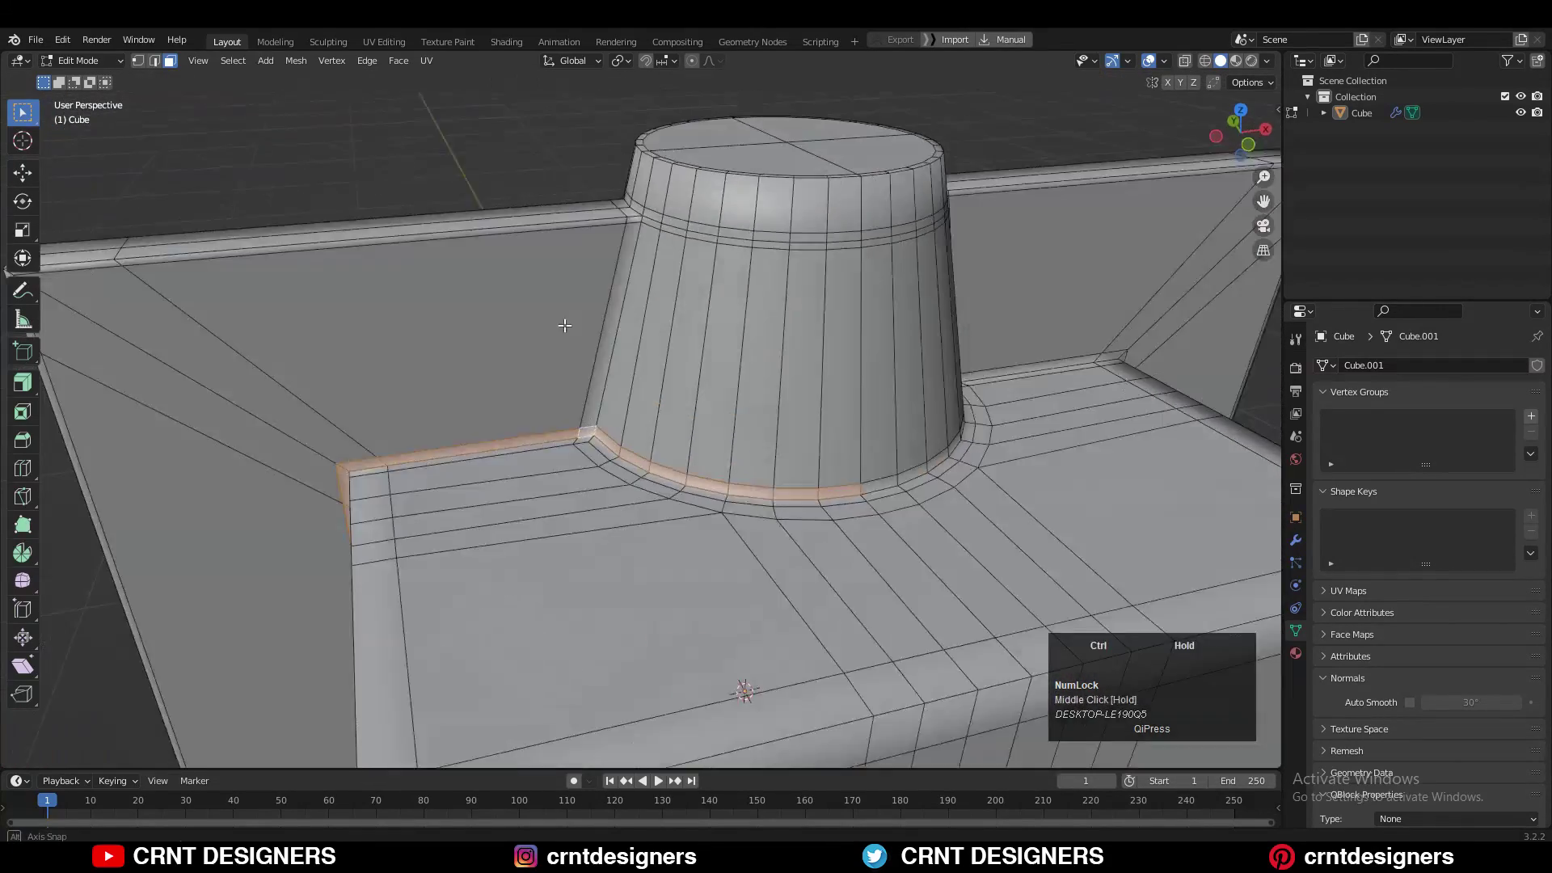
key(ctrl+r)
ctrl+scroll(624, 325, up, 1)
scroll(624, 326, up, 1)
click(625, 326)
right_click(624, 325)
scroll(625, 326, down, 3)
key(ctrl+r)
middle_drag(620, 331, 507, 476)
Inspect the smoothed model with overlays hidden, and add a support loop just below the cylinder's top rim
key(Tab)
click(1149, 61)
scroll(687, 339, down, 4)
scroll(630, 340, up, 4)
click(533, 430)
scroll(633, 478, down, 3)
middle_drag(634, 477, 715, 404)
scroll(686, 504, up, 5)
scroll(631, 463, up, 3)
scroll(721, 400, down, 3)
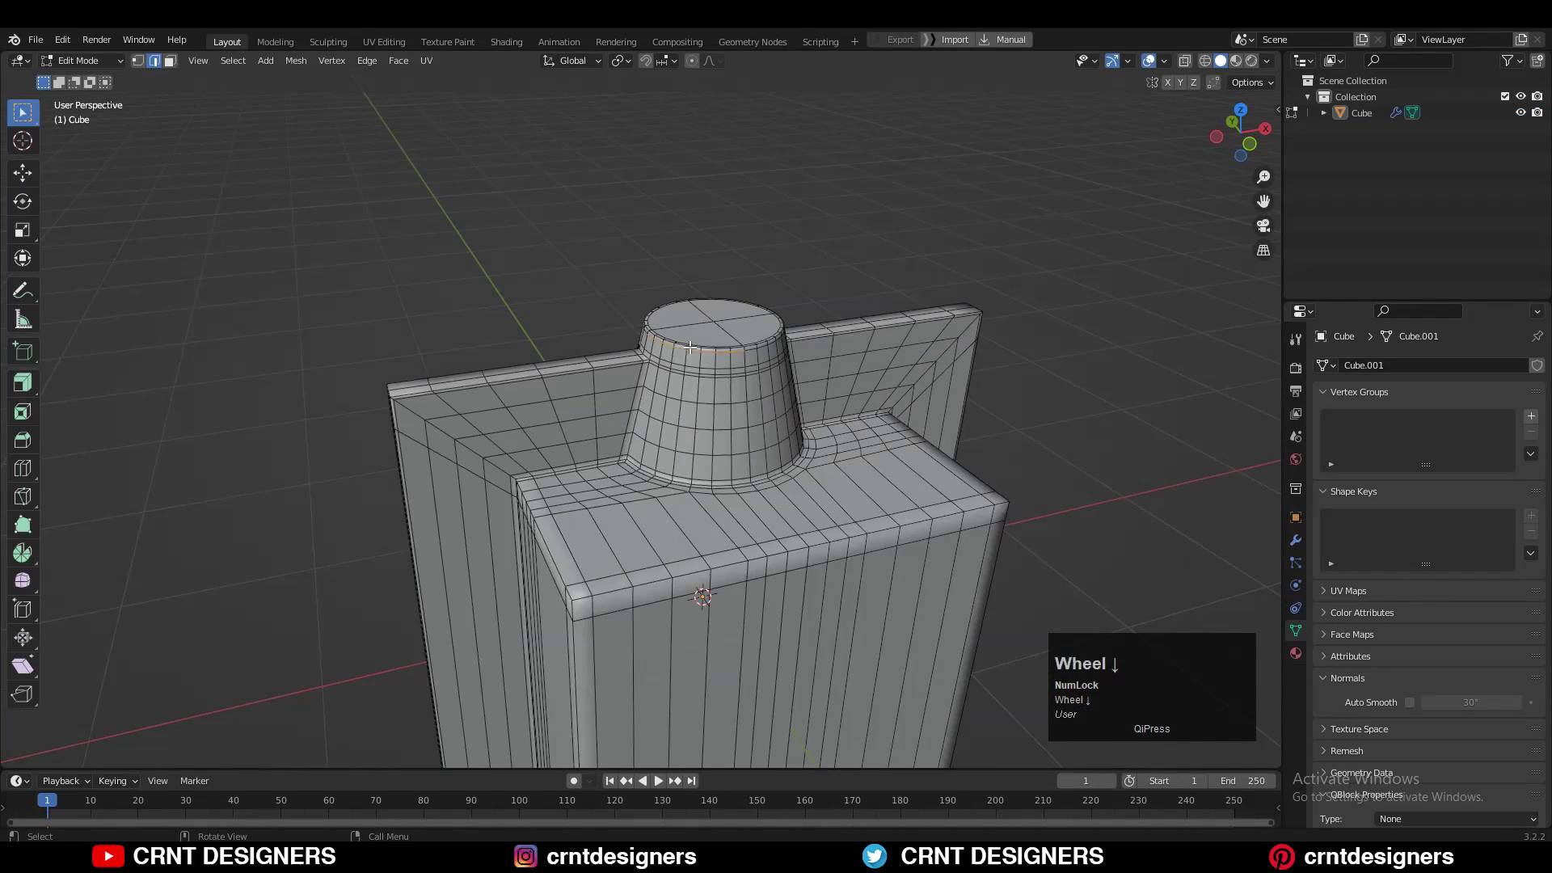
Duplicate the object in place in Object Mode and hide the duplicate
key(Tab)
click(724, 399)
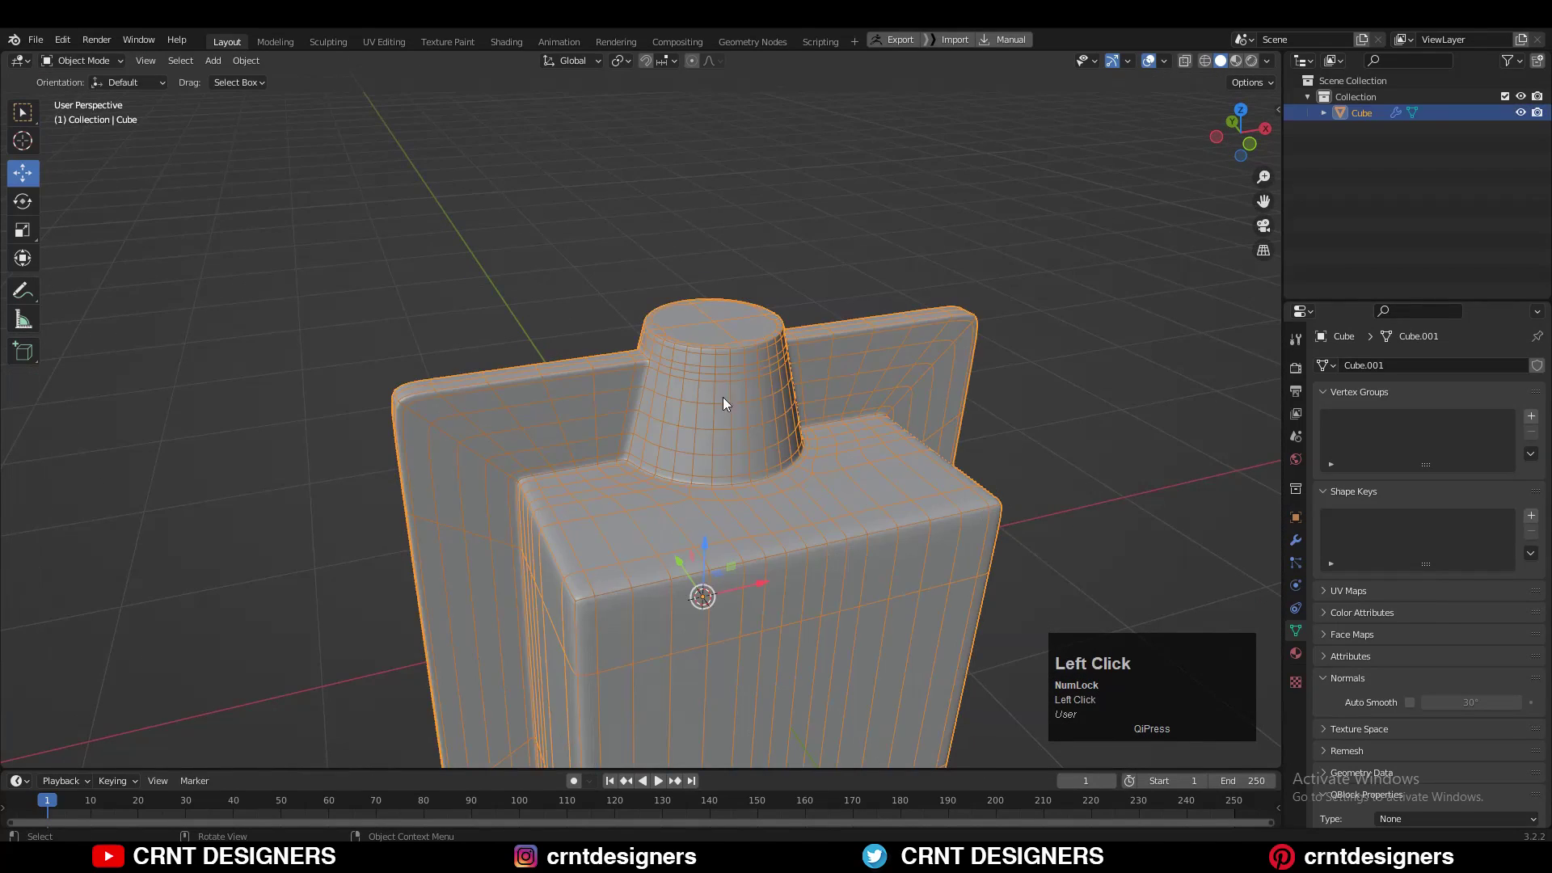
key(shift+d)
right_click(832, 259)
click(668, 340)
Add a vertical loop cut on the original object's cylinder next to the plate junction, slid to a factor of -0.4
scroll(669, 390, up, 3)
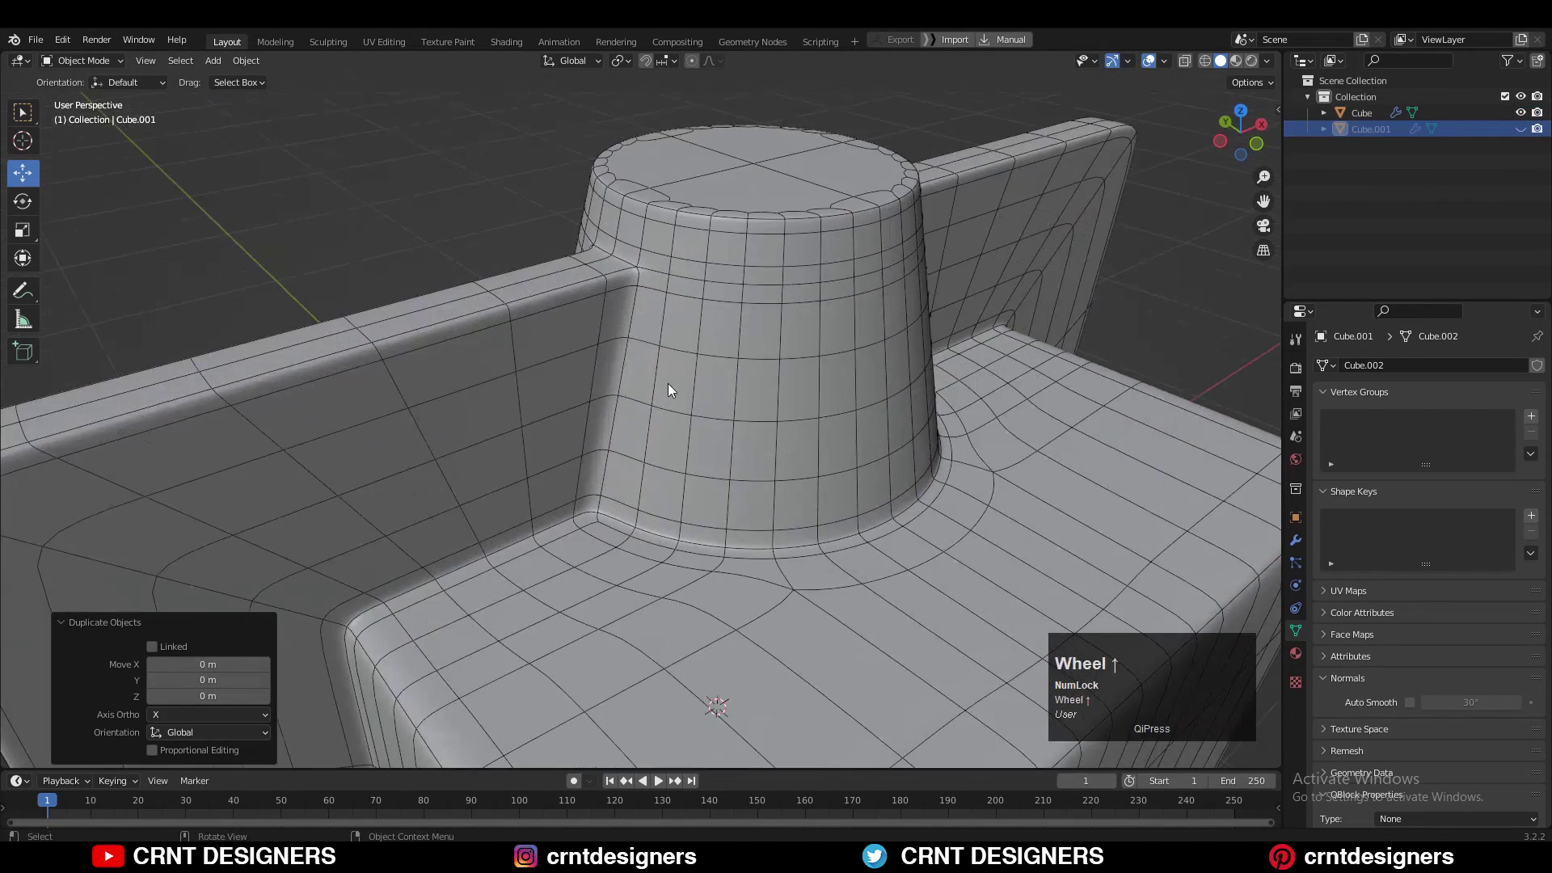
scroll(717, 388, up, 1)
shift+middle_drag(679, 308, 696, 369)
click(717, 388)
key(Tab)
scroll(696, 369, up, 2)
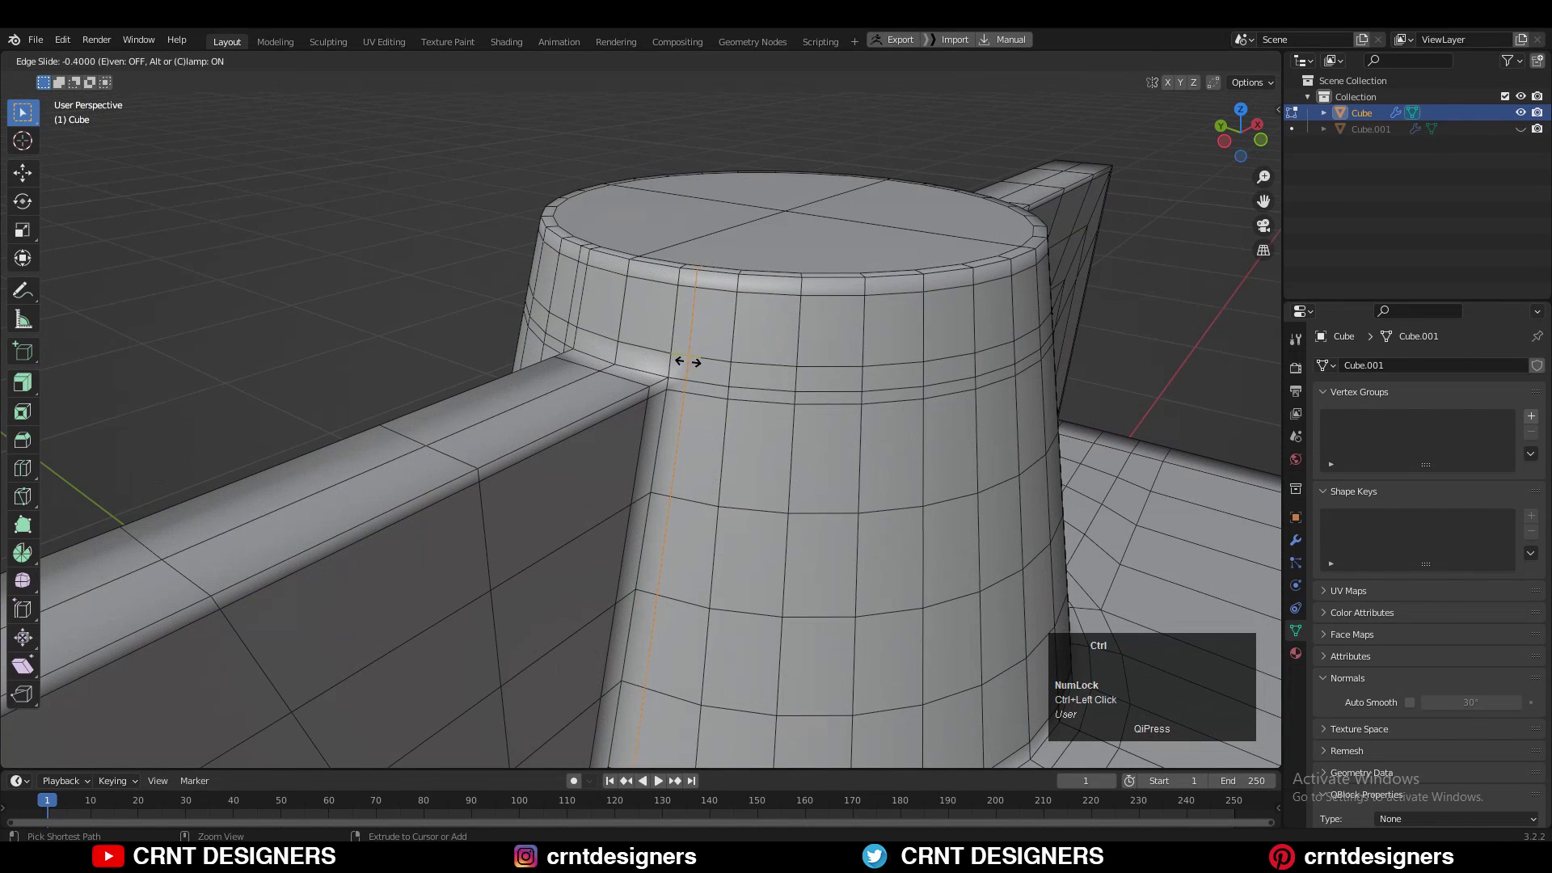
click(688, 362)
Connect the plate's upper corner vertex diagonally to the new loop's vertex on the cylinder
key(1)
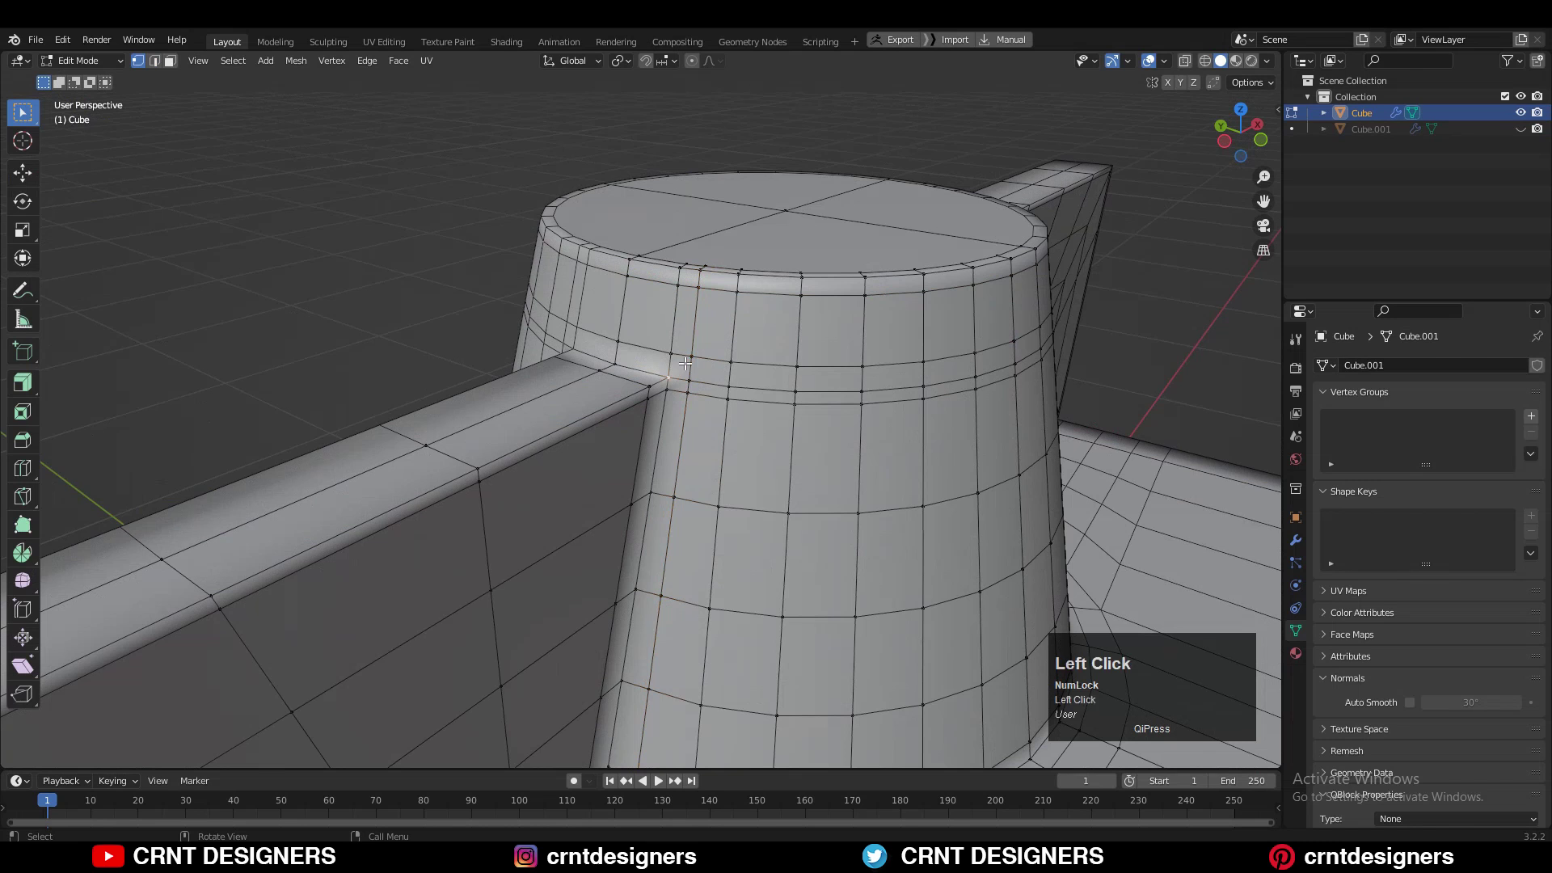
right_click(750, 316)
click(752, 314)
scroll(668, 341, up, 3)
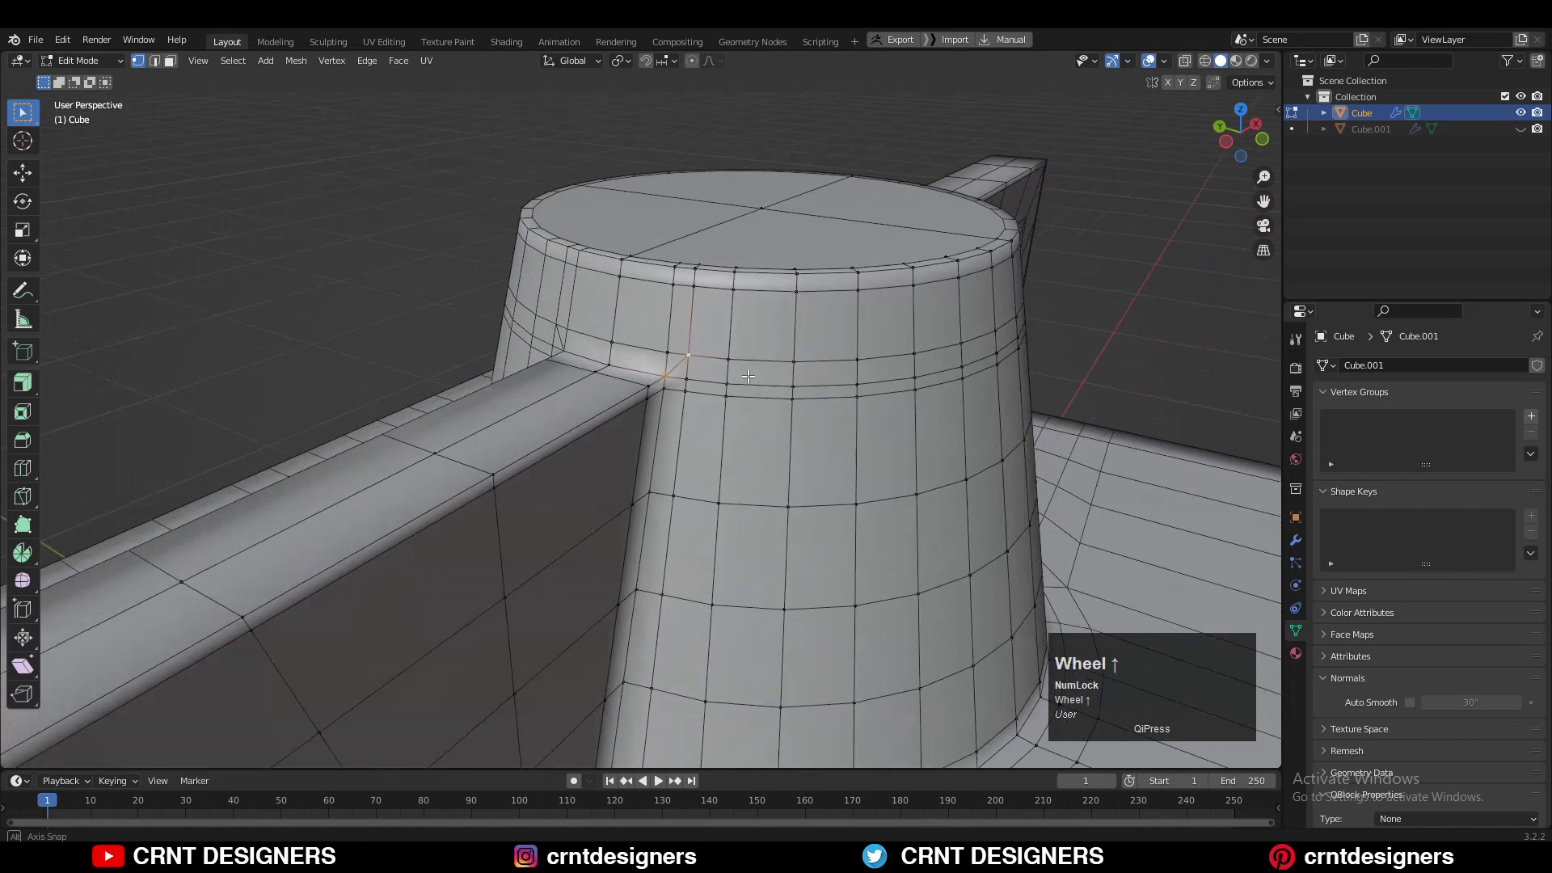
Dissolve the redundant vertical edge and horizontal loop on the cylinder around the plate junction
key(2)
click(667, 341)
key(ctrl+x)
alt+click(727, 372)
middle_drag(667, 341, 752, 388)
key(ctrl+x)
key(Tab)
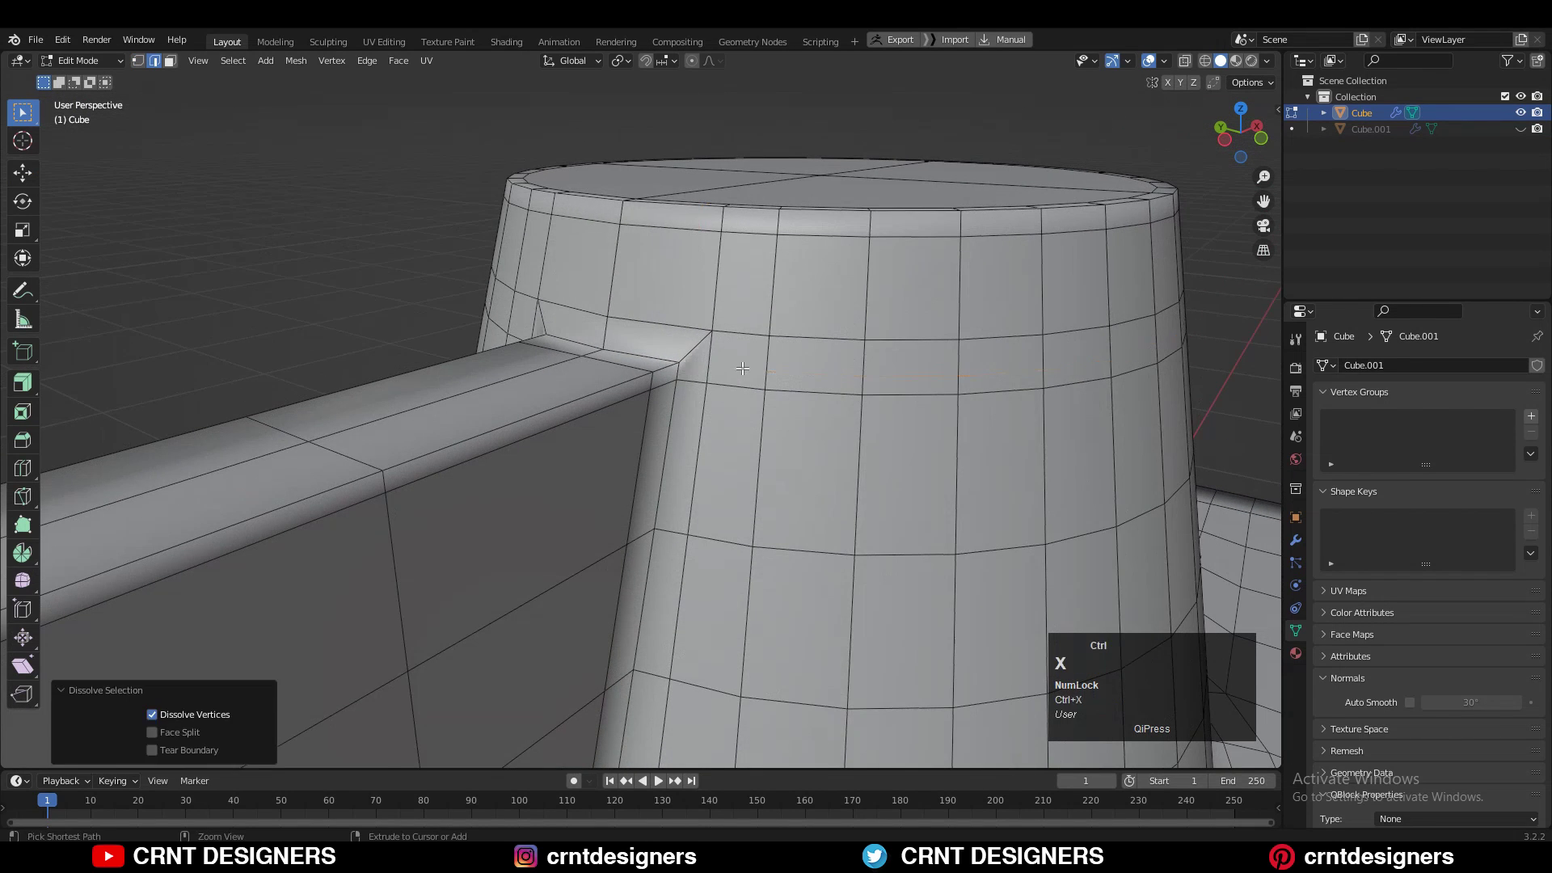
Hide the viewport overlays and switch the viewport lighting to MatCap to check the shading around the plate junction
click(1149, 61)
scroll(776, 323, down, 3)
mouse_move(728, 307)
middle_down()
mouse_move(832, 357)
mouse_move(719, 348)
middle_up()
click(1267, 61)
click(1258, 165)
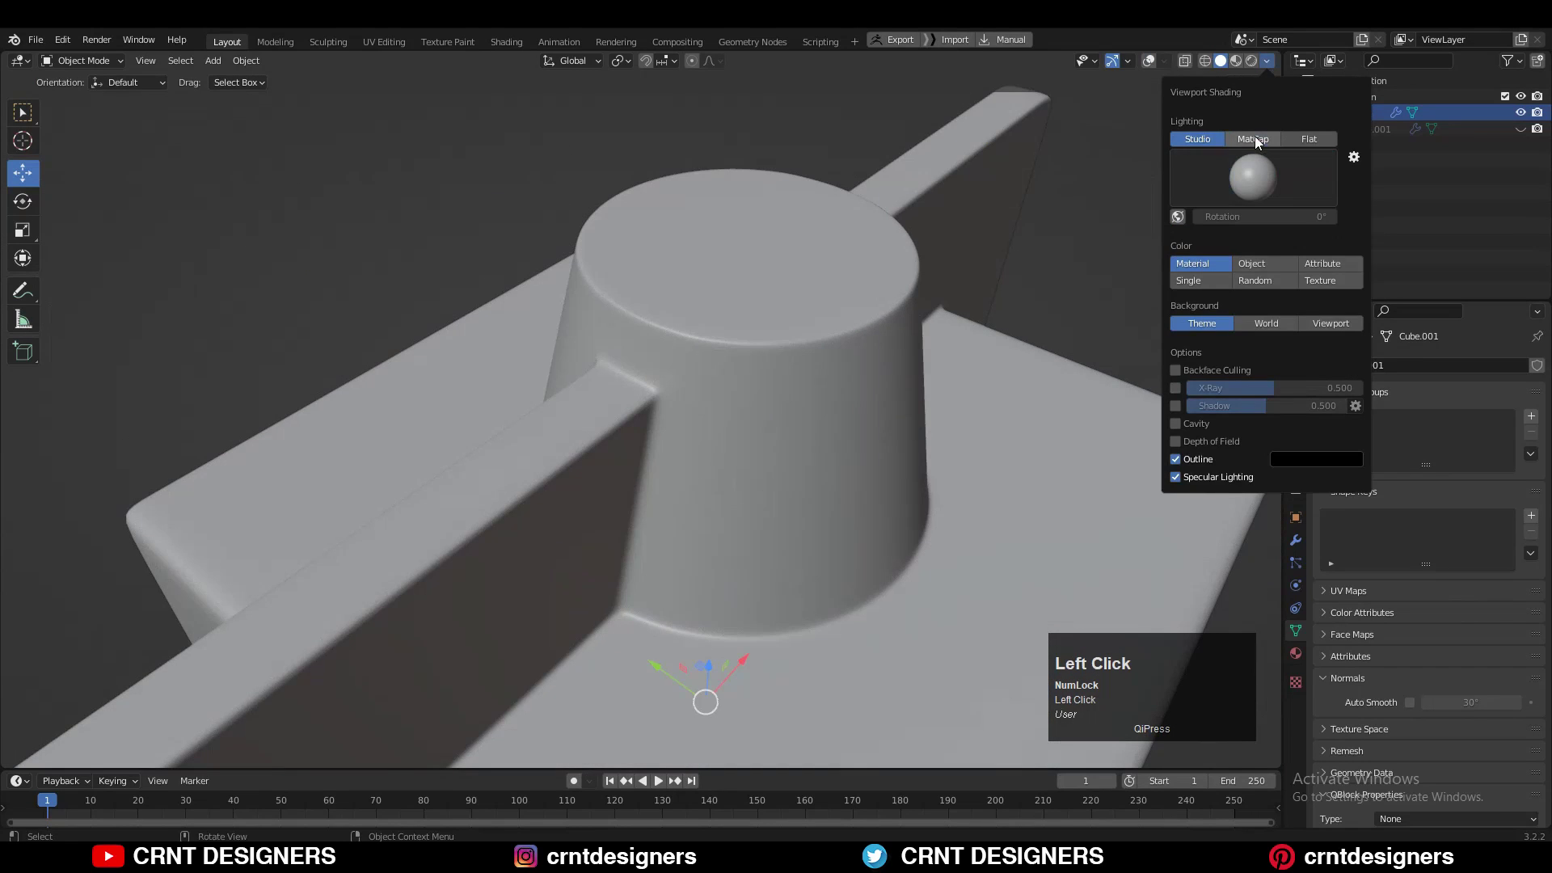
click(1255, 139)
click(630, 166)
middle_drag(635, 208, 679, 331)
scroll(679, 331, down, 1)
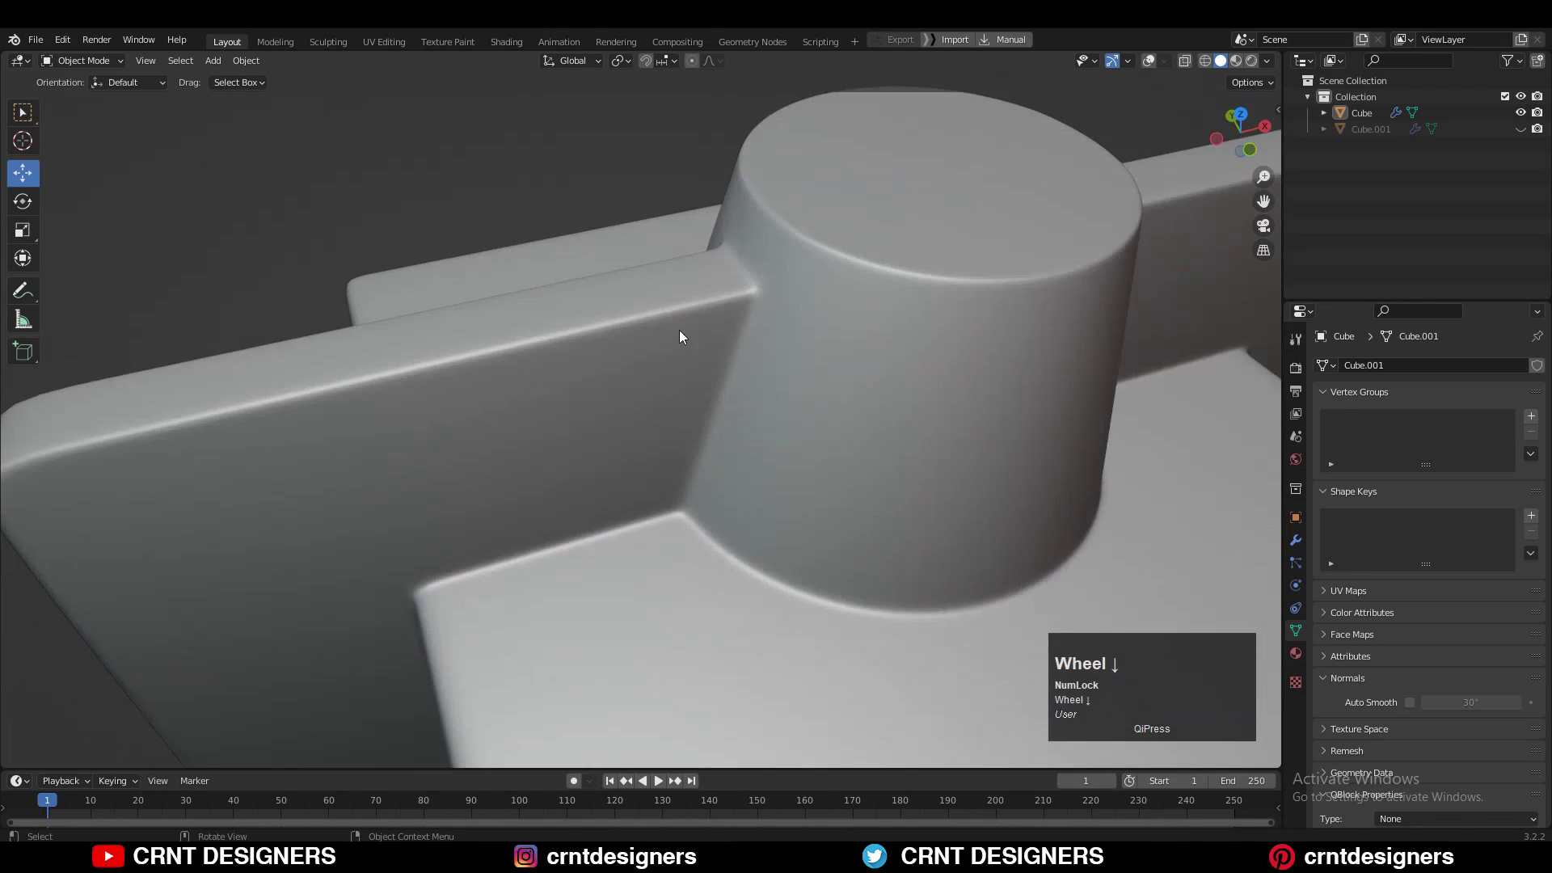
Add a loop cut along the plate's narrow face close to its edge, slid to a factor of 0.5
middle_drag(776, 461, 815, 474)
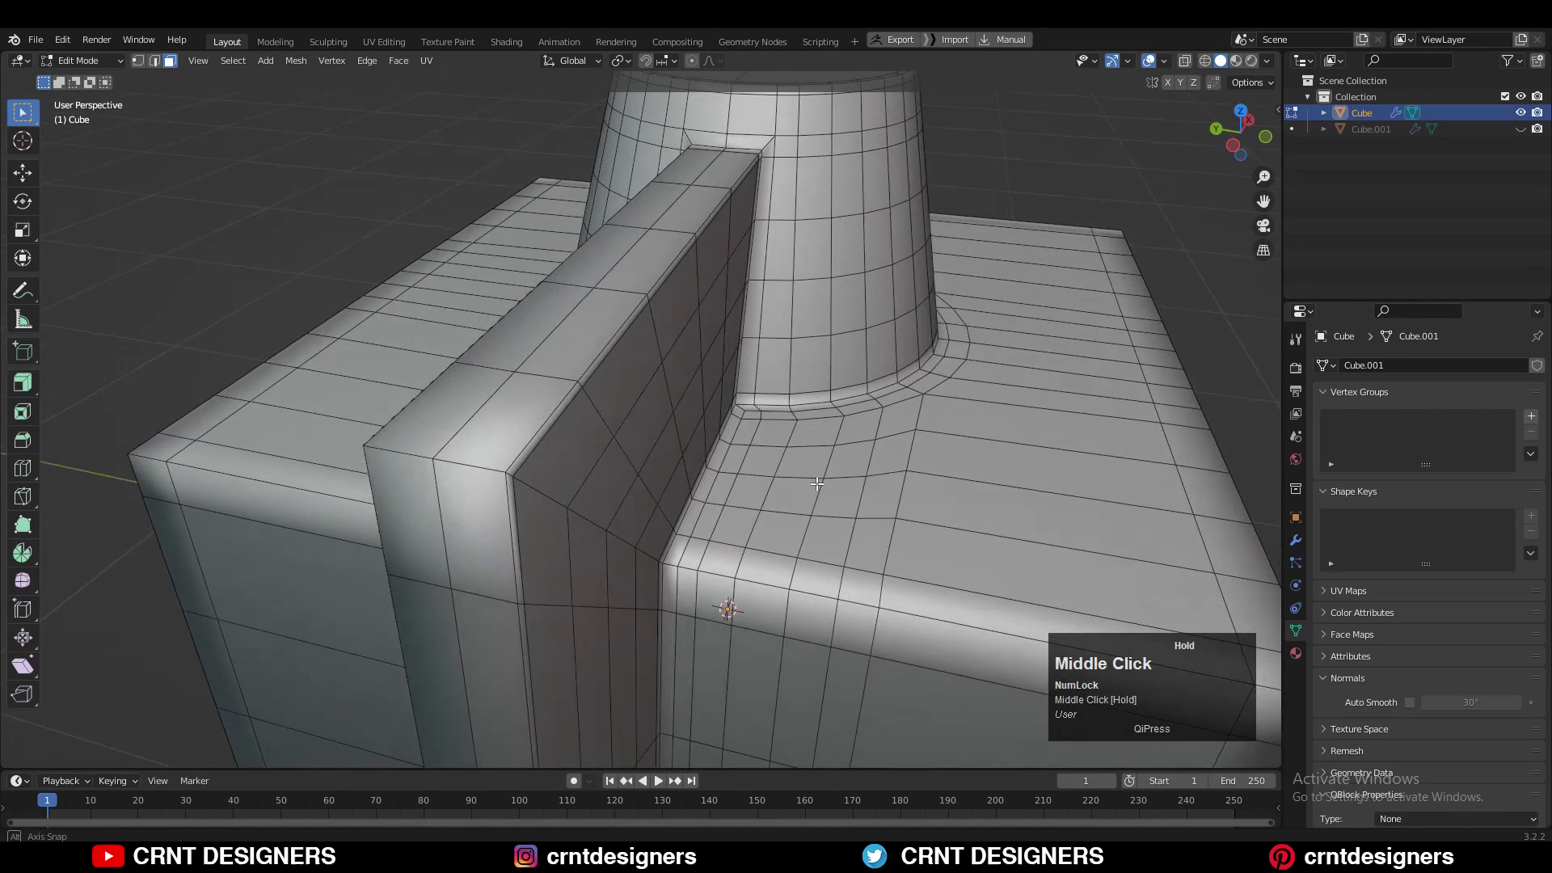
key(ctrl+r)
ctrl+click(474, 444)
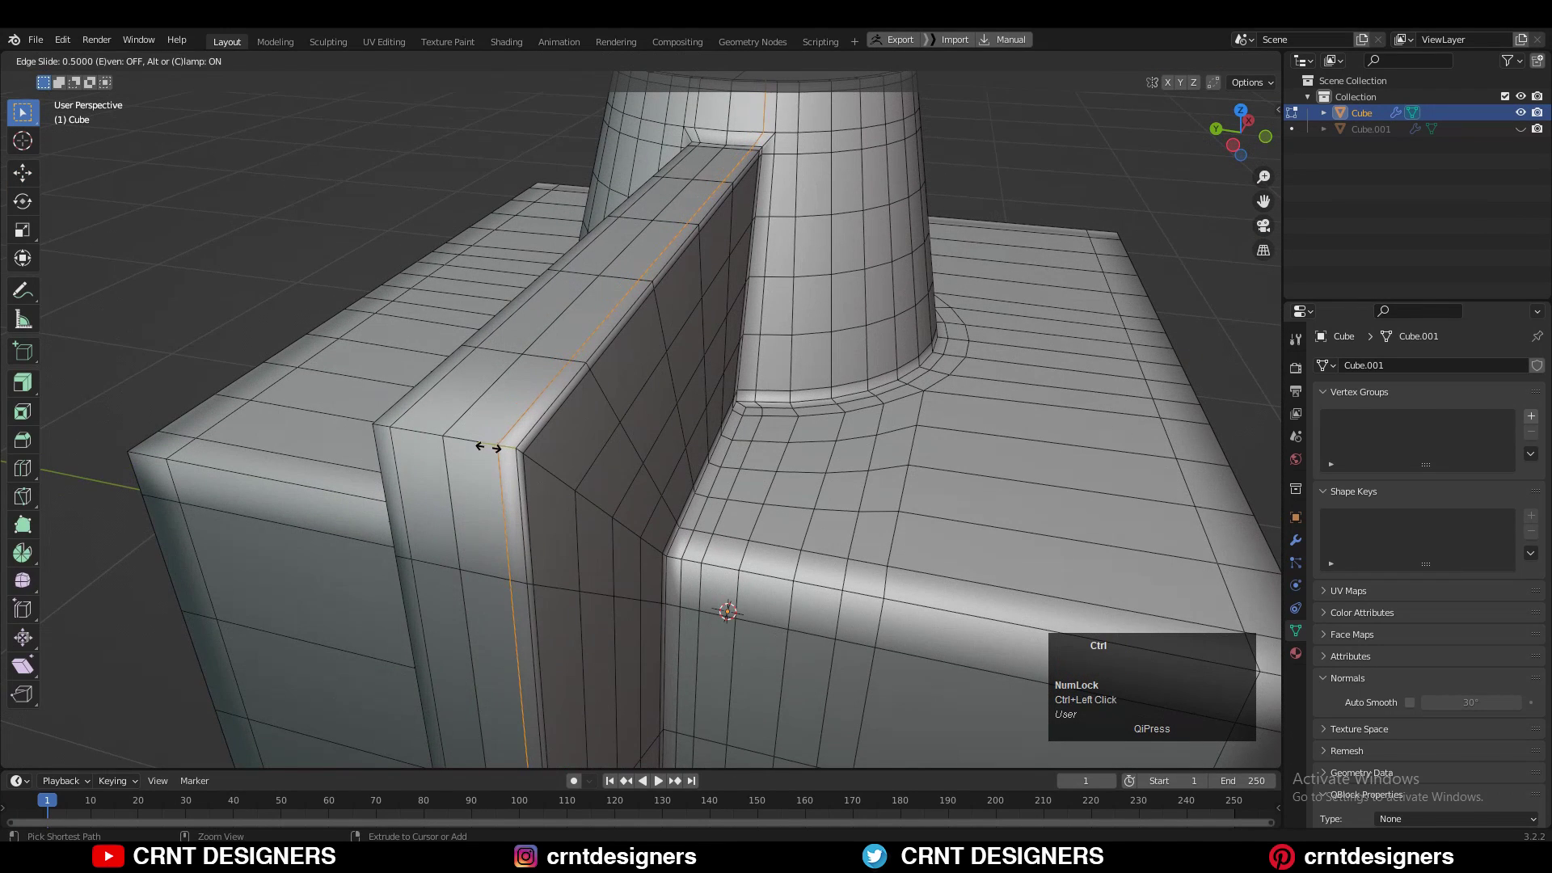
click(488, 447)
key(Tab)
key(Tab)
Merge the new loop's vertex above the plate into the neighbouring cylinder vertex, dissolve the leftover vertical edge, and check the shading
middle_drag(808, 339, 805, 453)
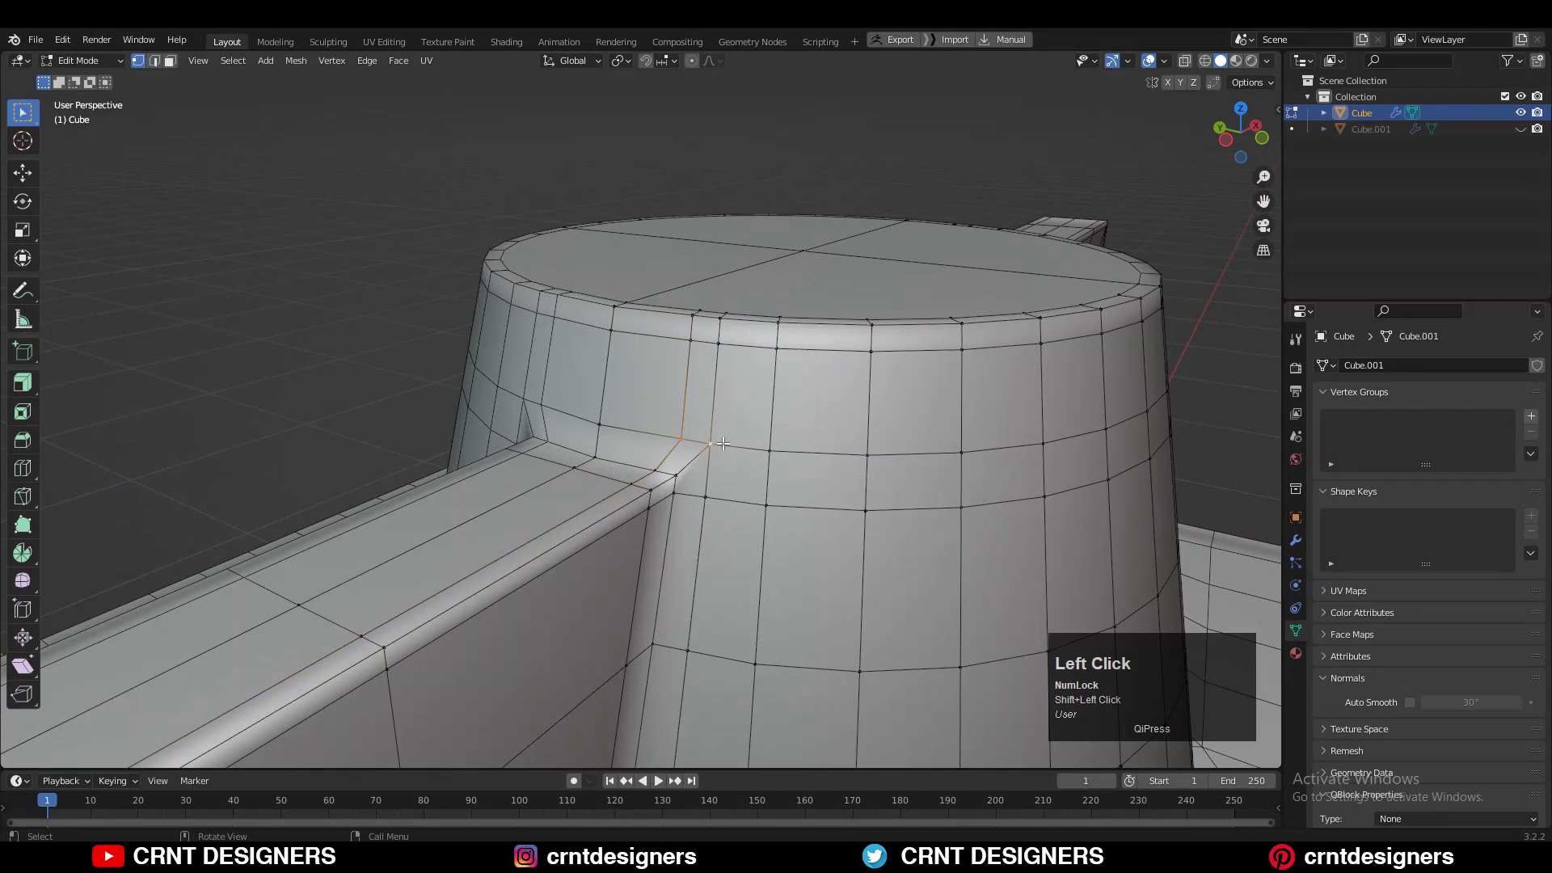
key(m)
click(722, 444)
alt+click(701, 392)
key(ctrl+x)
key(Tab)
scroll(711, 388, down, 1)
click(1148, 61)
middle_drag(659, 376, 703, 450)
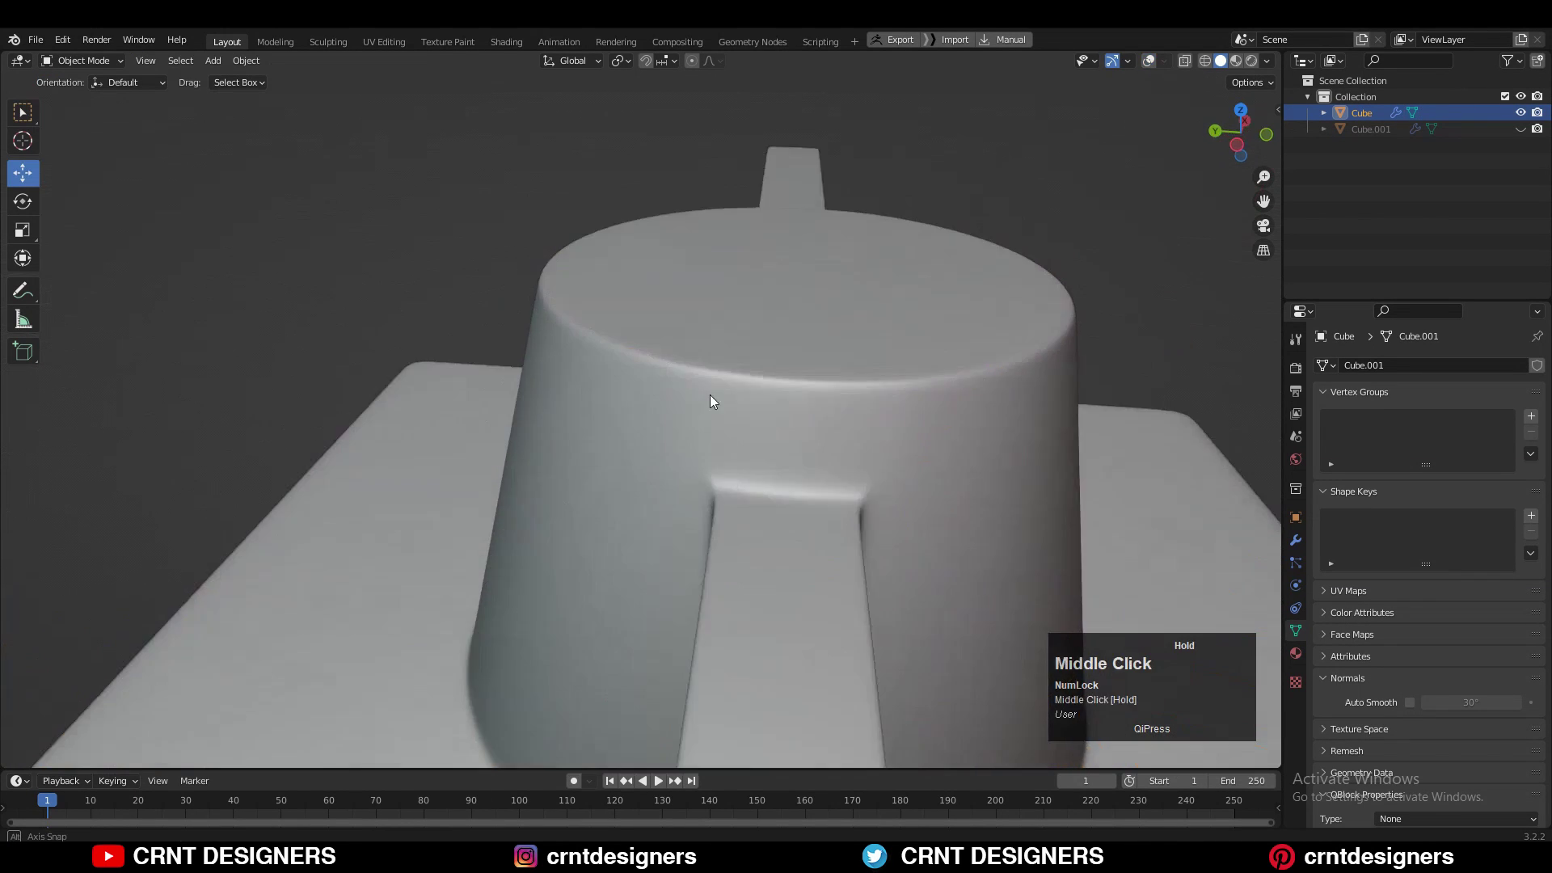
Connect the vertices at the plate's upper corner beside the cylinder, and return to Object Mode
key(Tab)
scroll(743, 379, up, 4)
key(1)
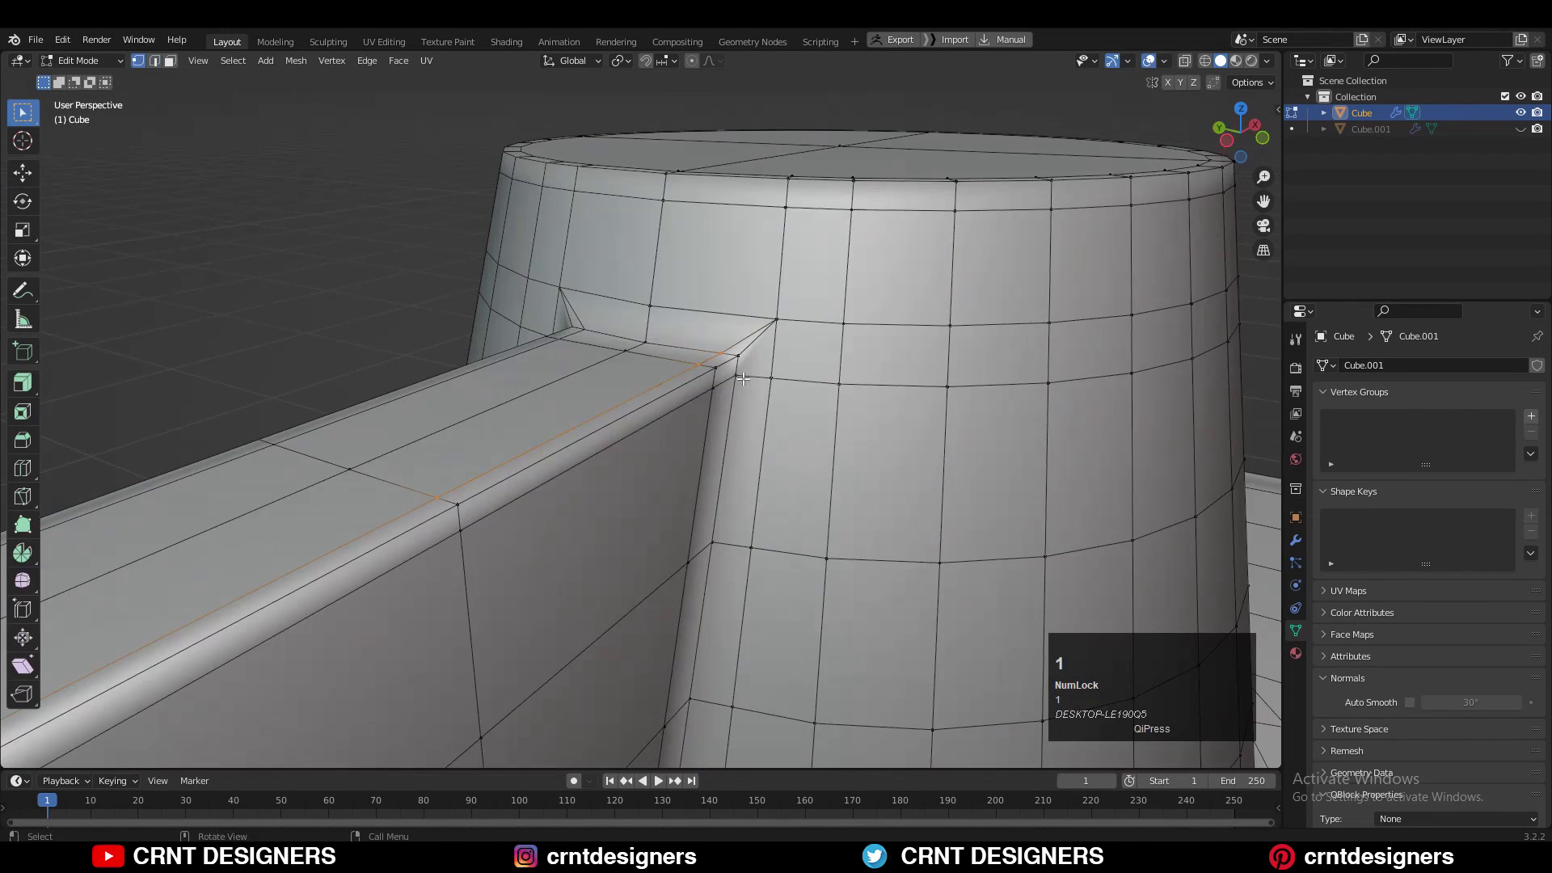
right_click(743, 379)
click(893, 320)
key(2)
key(Tab)
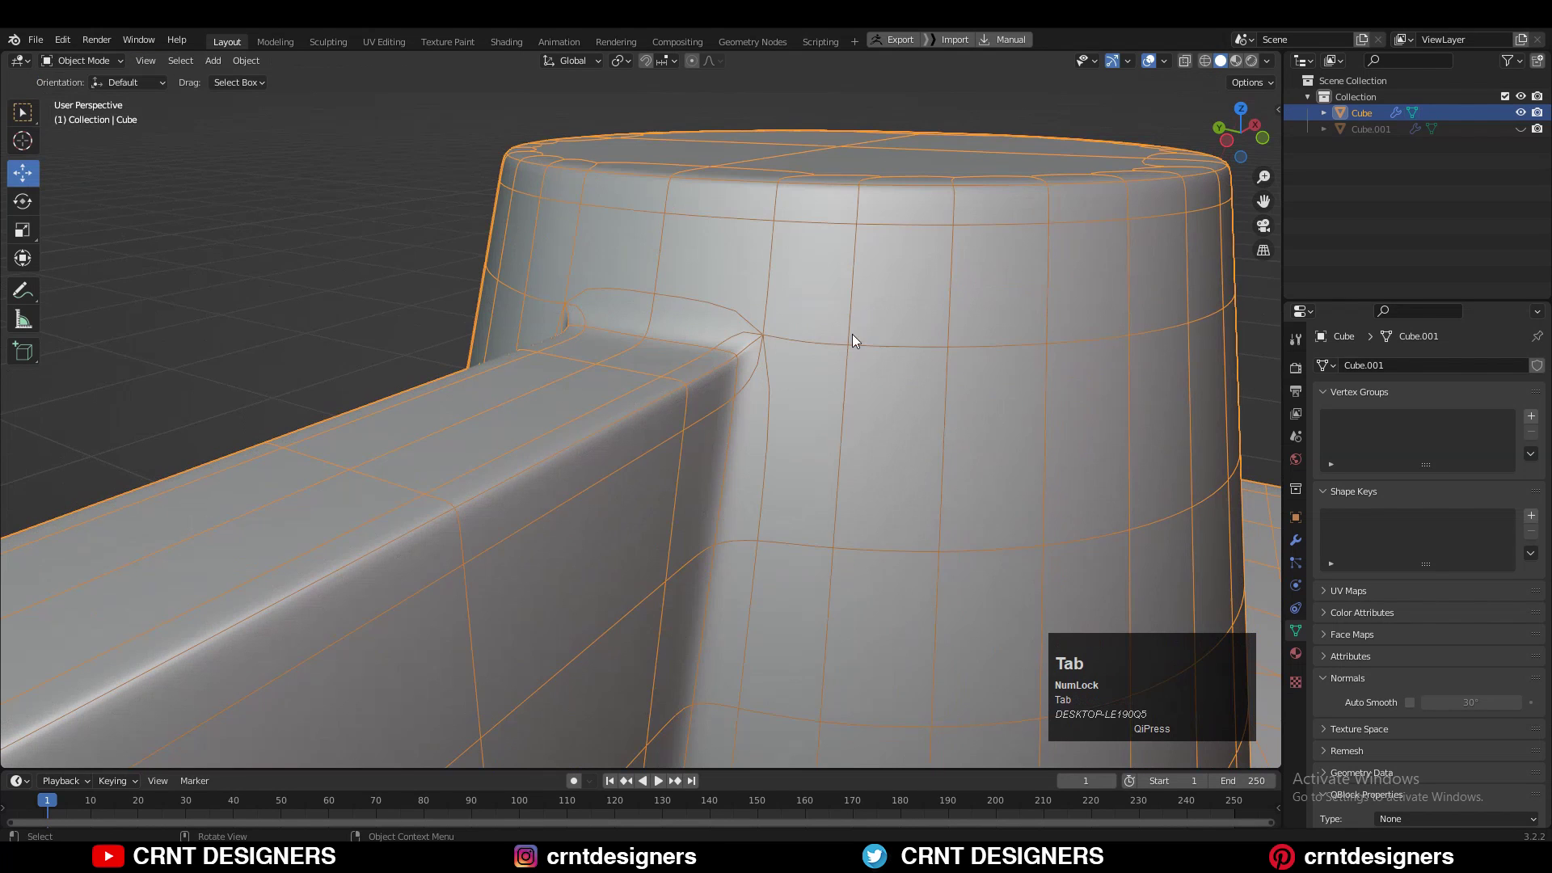
Hide the viewport overlays to check the shading around the plate and cylinder junction, and restore the overlays
click(1149, 61)
middle_drag(714, 368, 655, 518)
key(Tab)
key(Tab)
click(1149, 61)
Add a single loop cut just below the block's upper edge at a factor of 0, and return to Object Mode
scroll(784, 368, down, 3)
key(Tab)
key(ctrl+r)
click(649, 522)
right_click(649, 519)
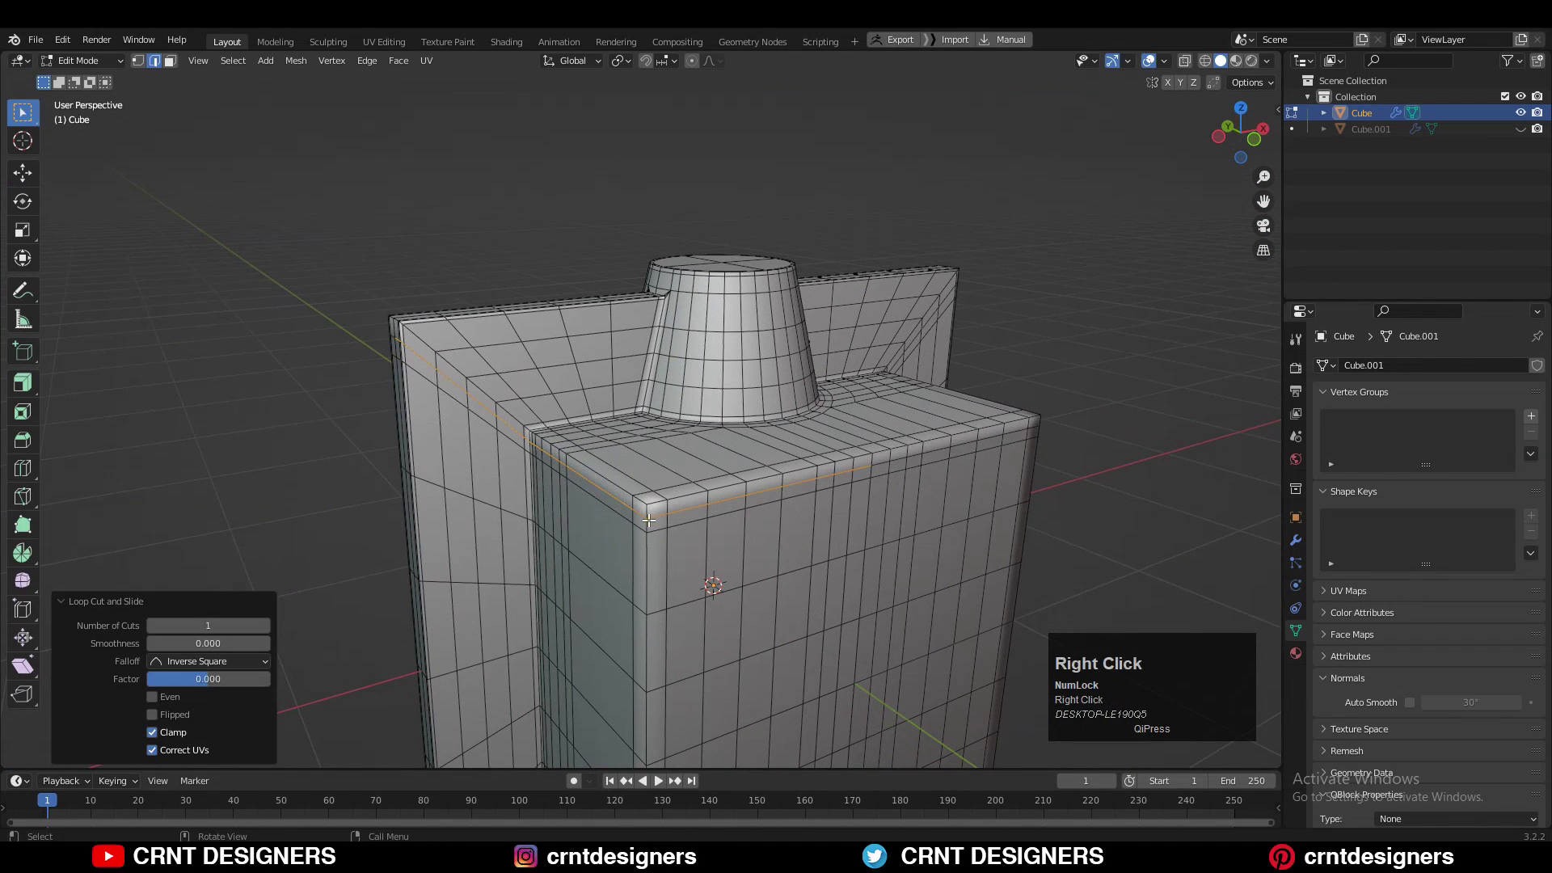
key(Tab)
scroll(894, 401, down, 2)
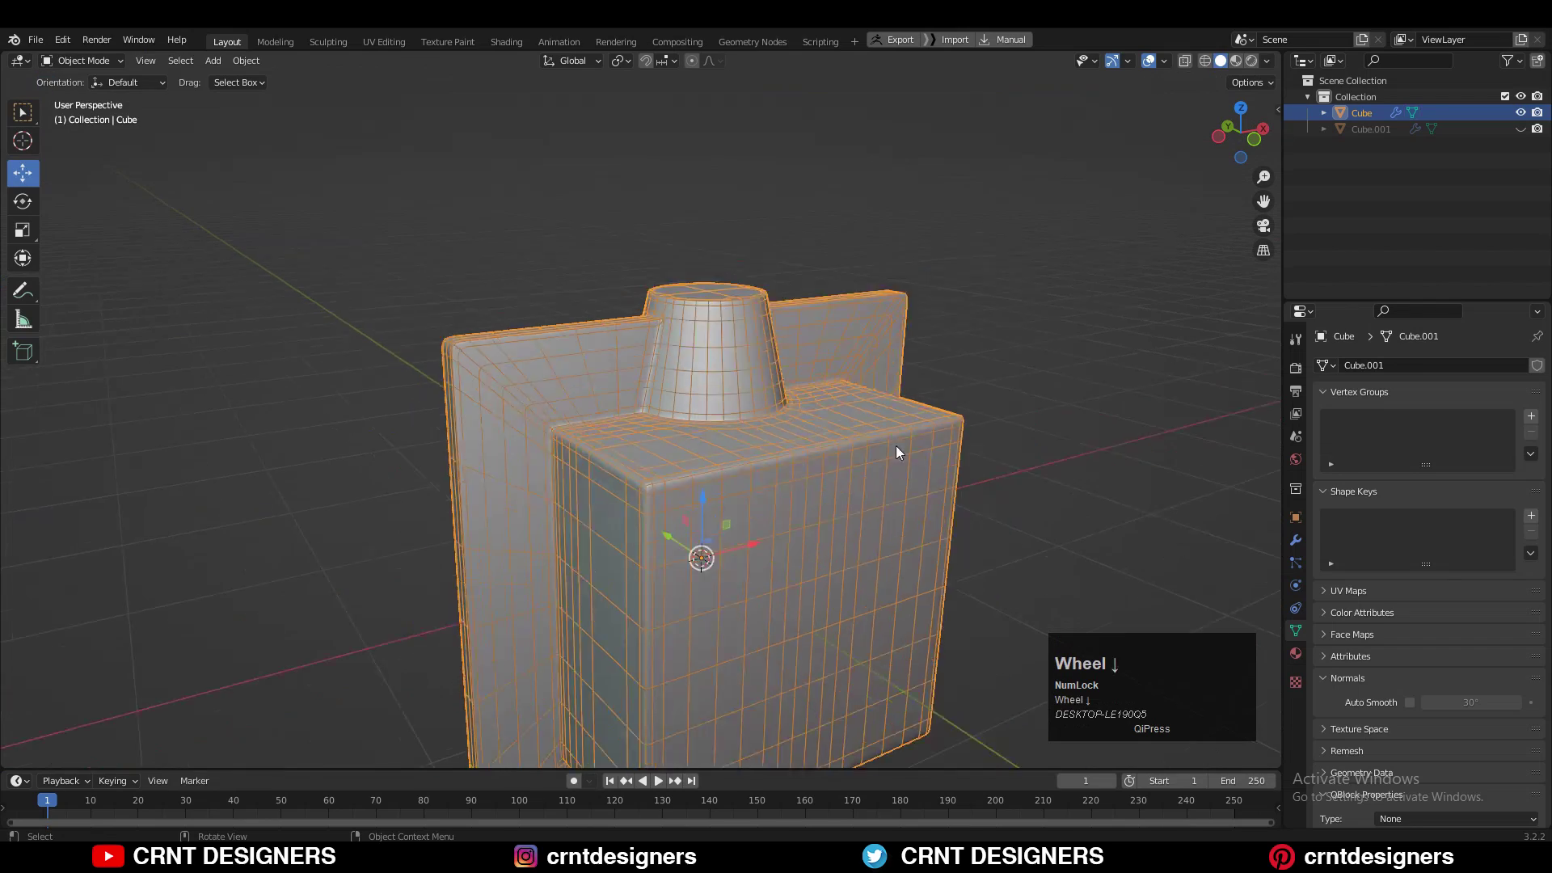
Apply the Mirror modifier so the full mesh is real geometry, and enter Edit Mode above the cylinder
scroll(896, 444, up, 4)
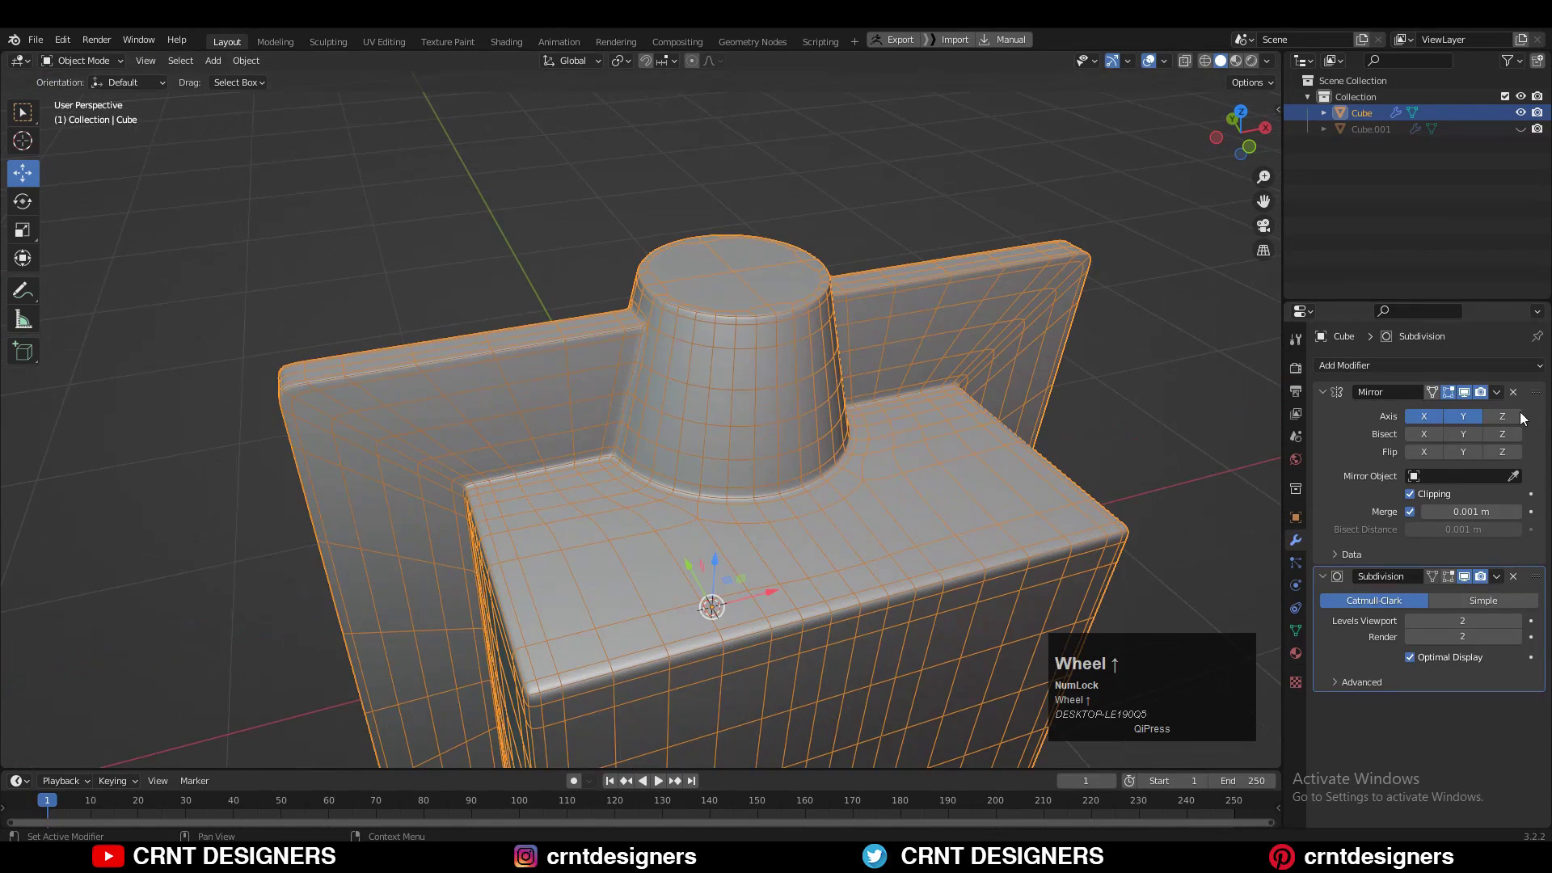
click(1426, 410)
key(Tab)
middle_drag(850, 332, 767, 471)
Inset the cylinder's top faces by 0.02336 m and add a second narrow inset inside, working in the top view
click(767, 471)
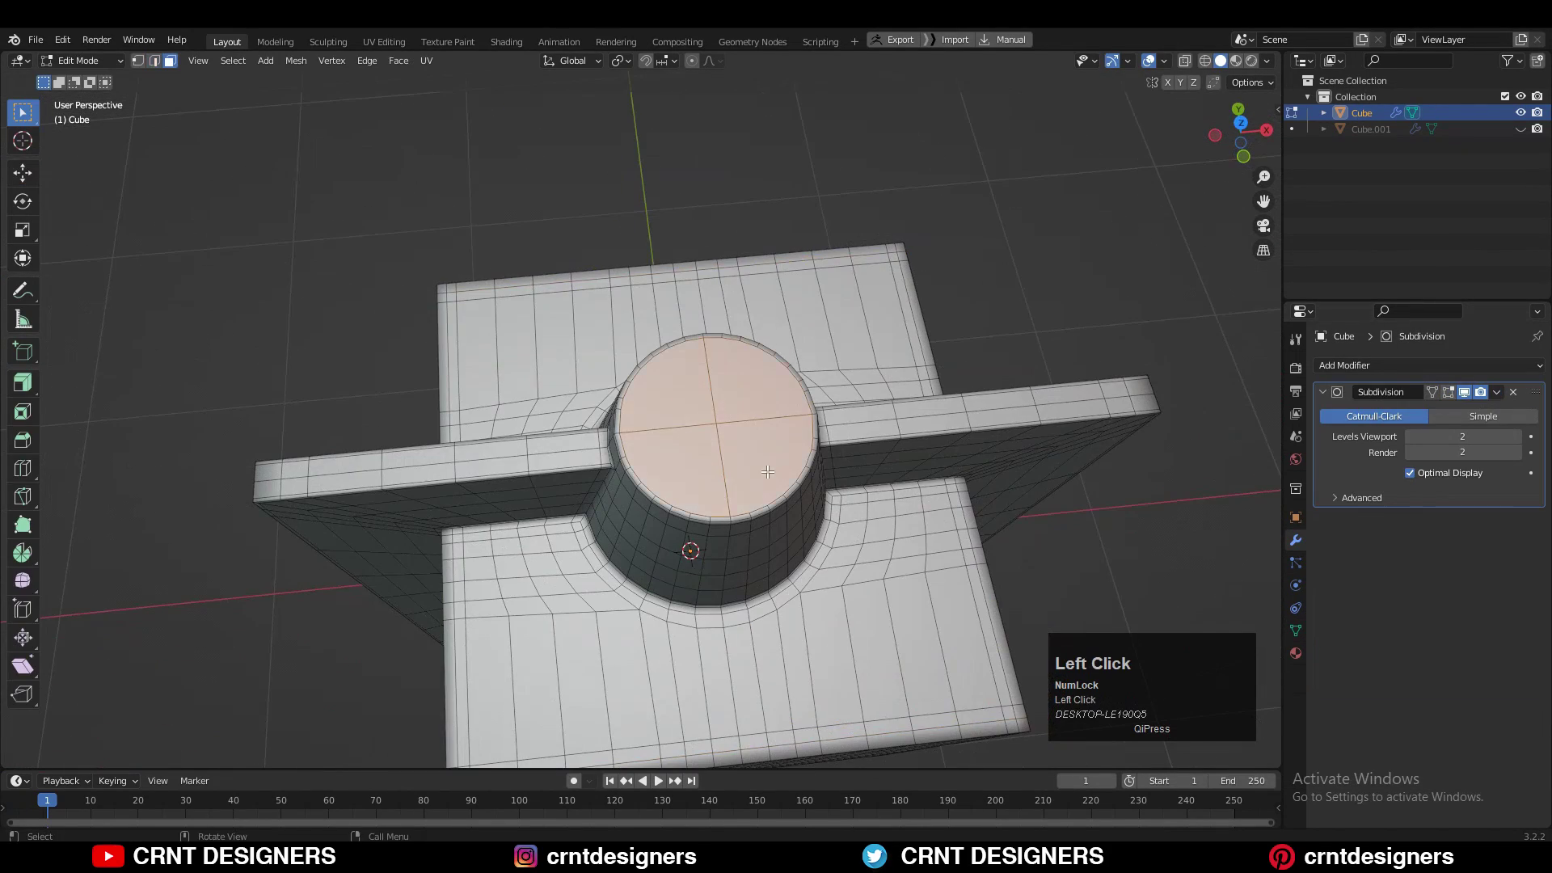
click(1244, 129)
scroll(999, 396, up, 5)
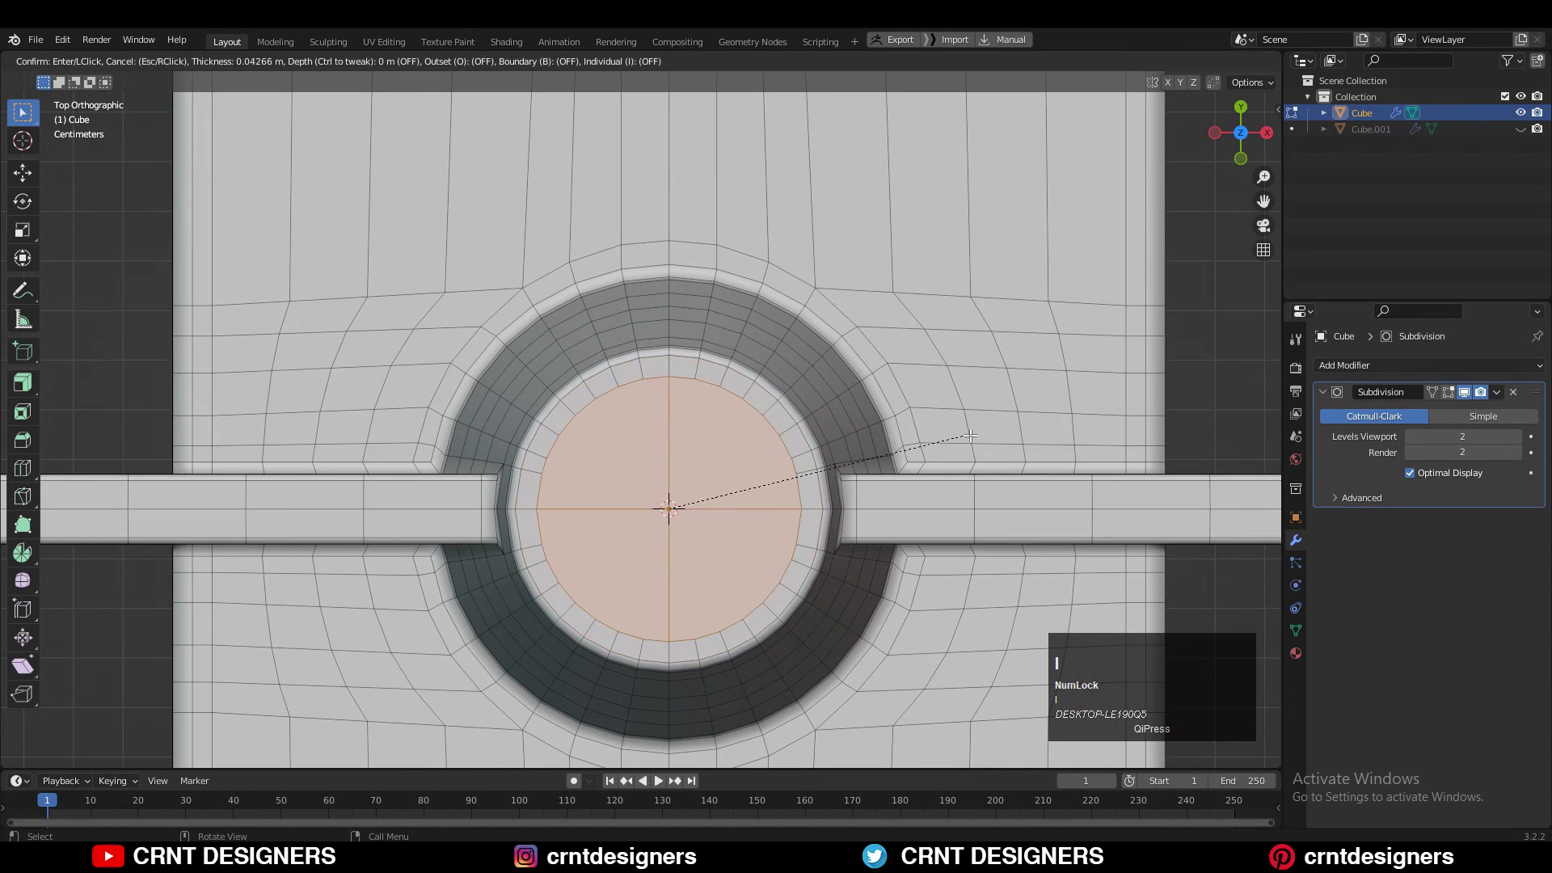
click(969, 454)
scroll(969, 454, up, 3)
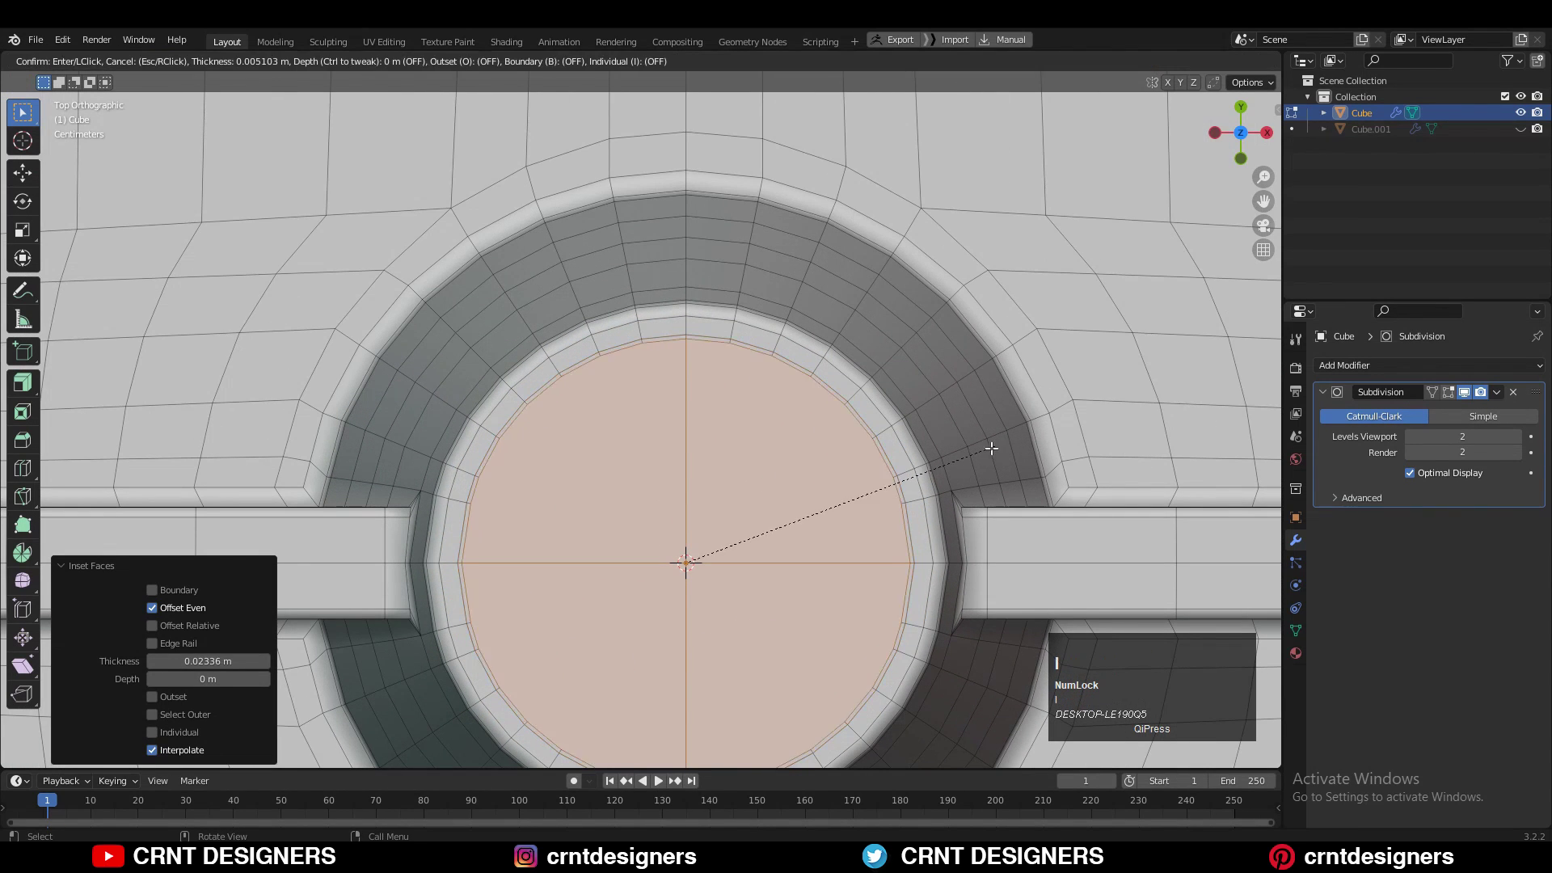
click(957, 488)
key(1)
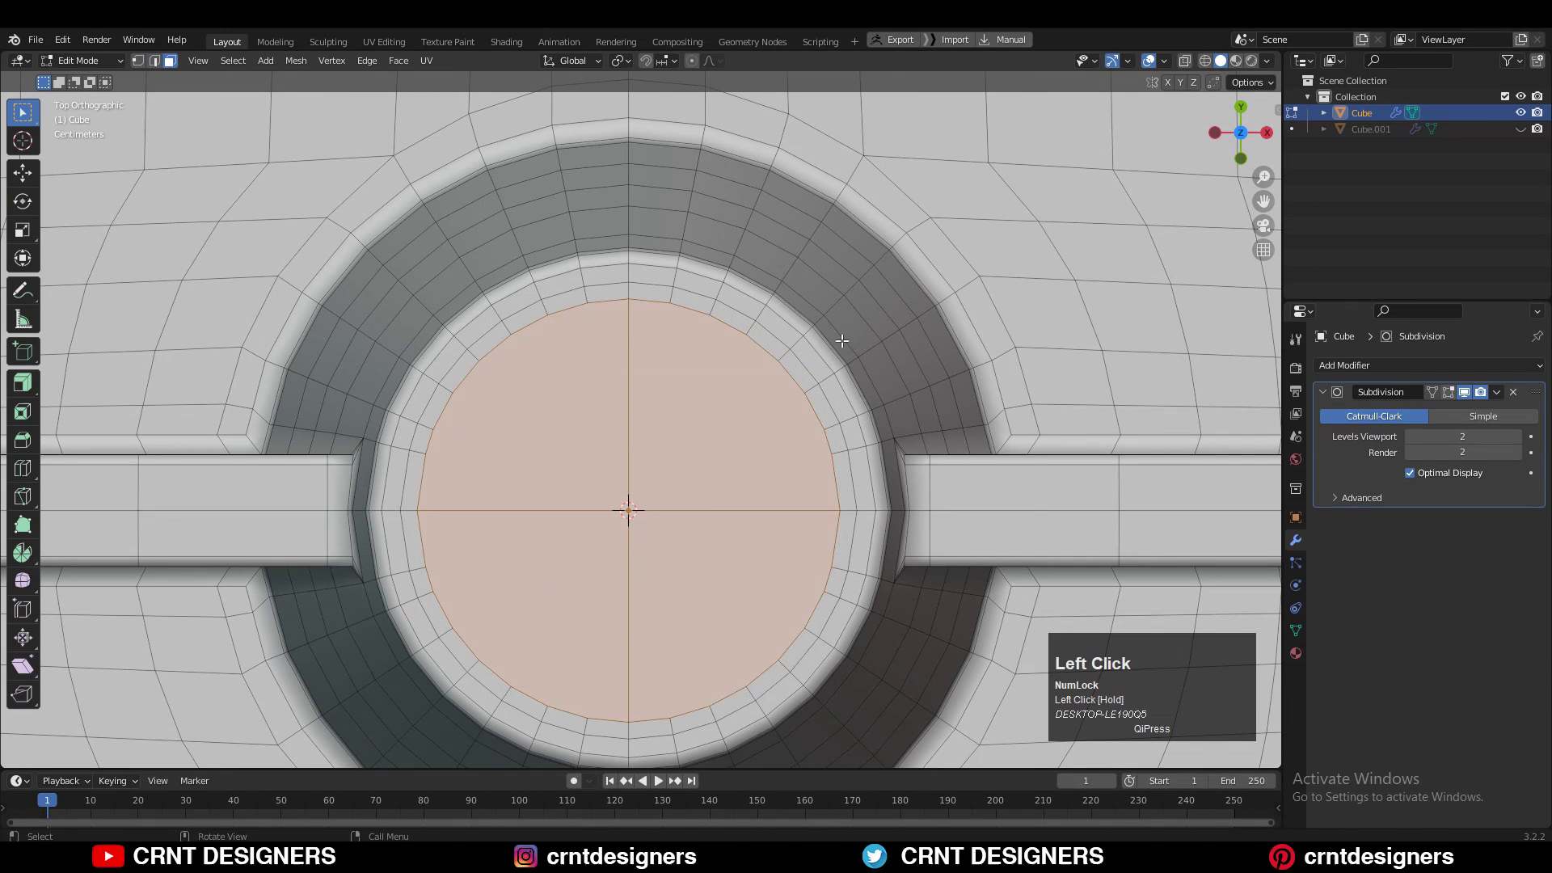
Shape the inset top faces into a regular circle with LoopTools, align its rotation with the axes, and scale it by 1.018
right_click(840, 338)
mouse_move(835, 358)
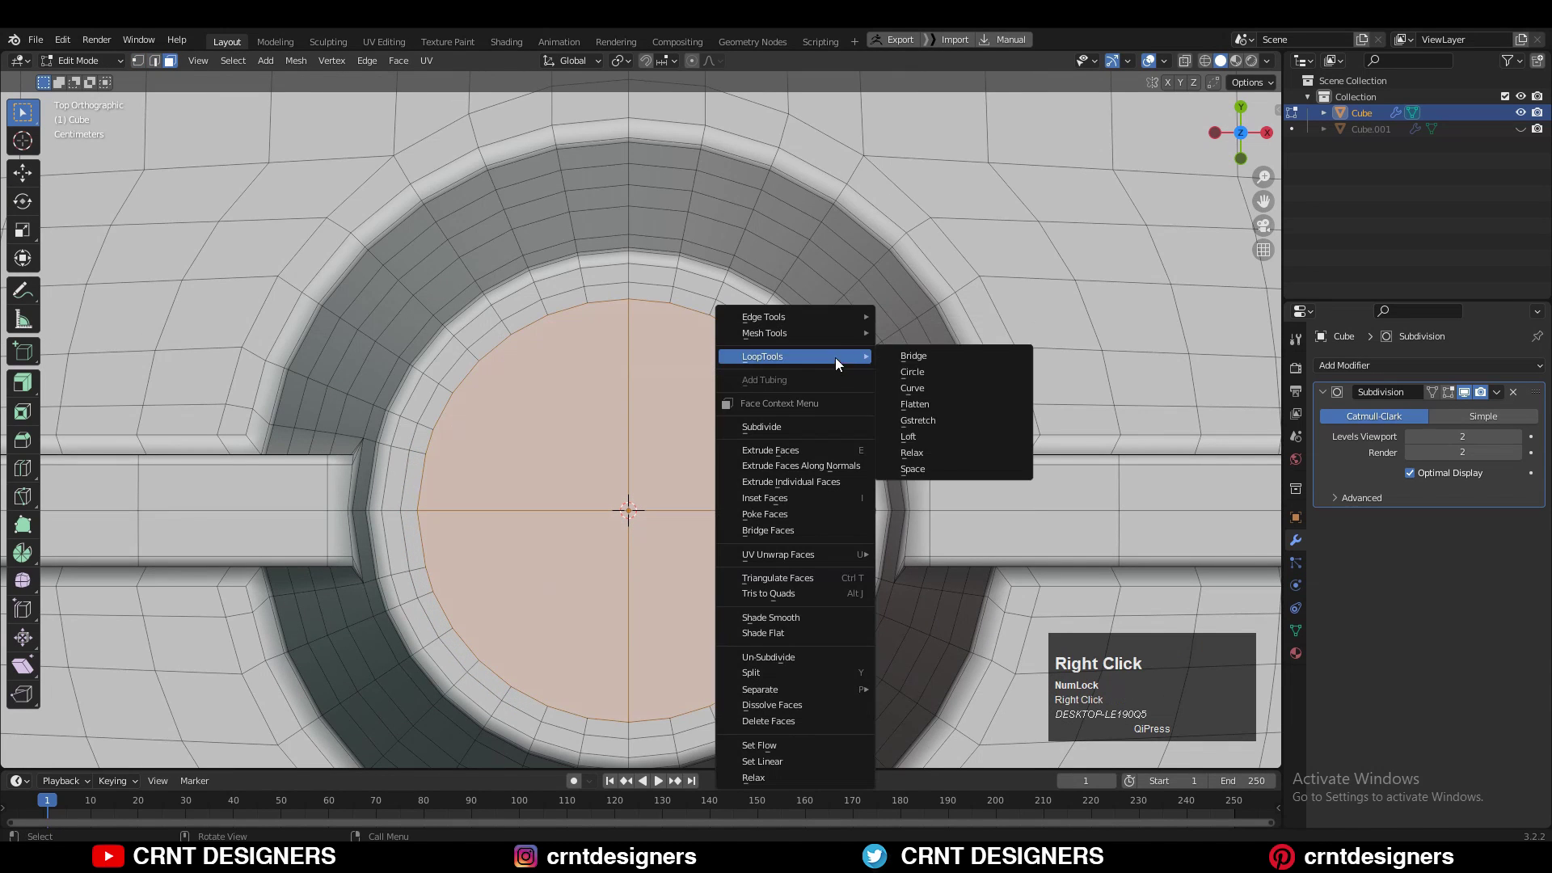
click(947, 365)
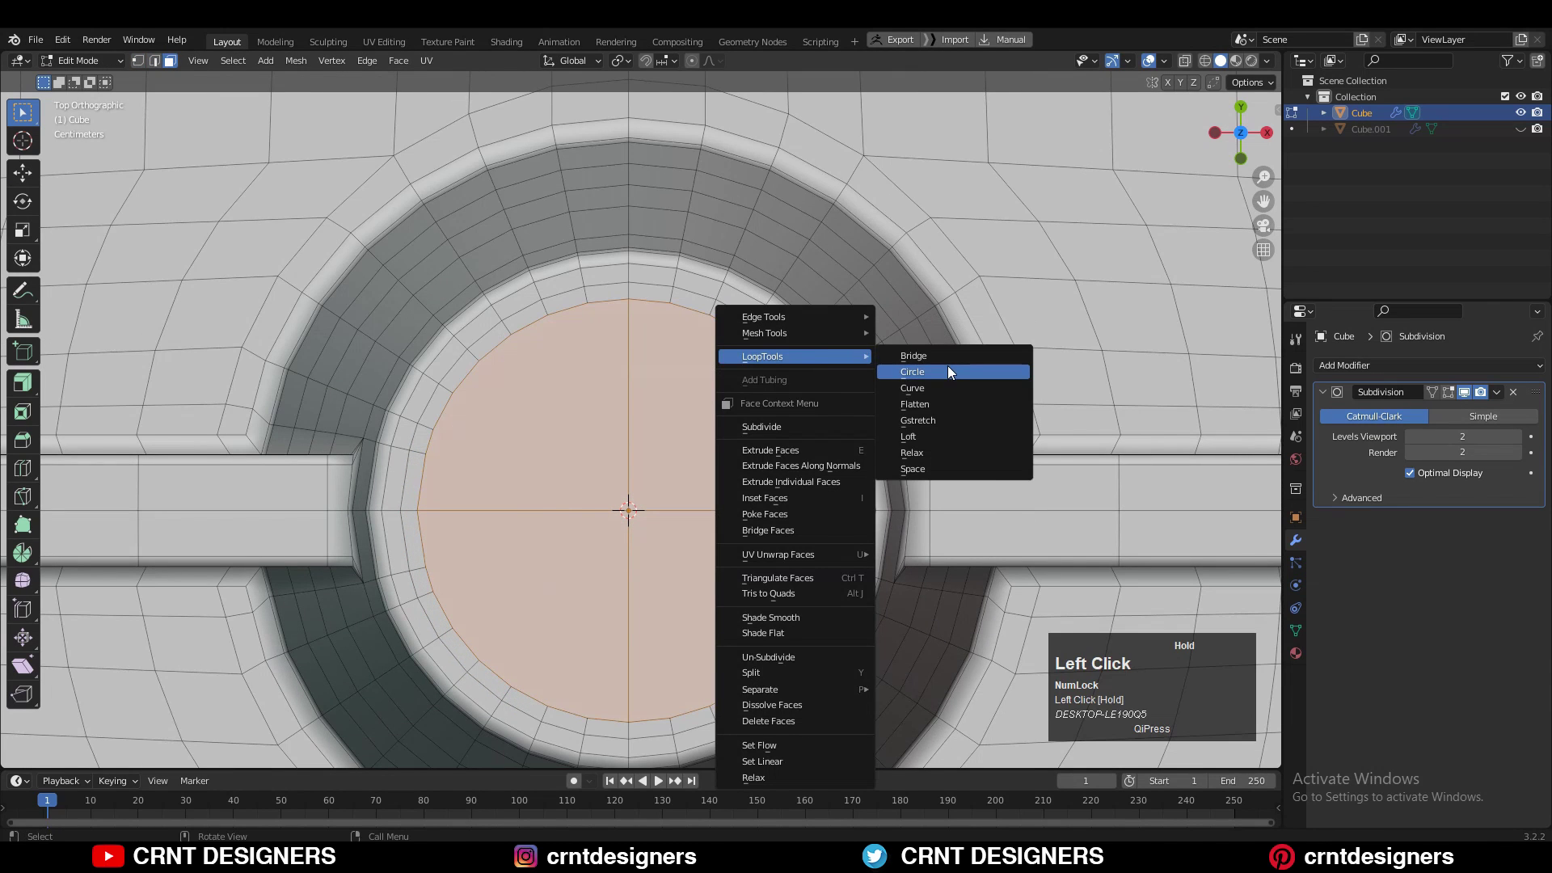
key(r)
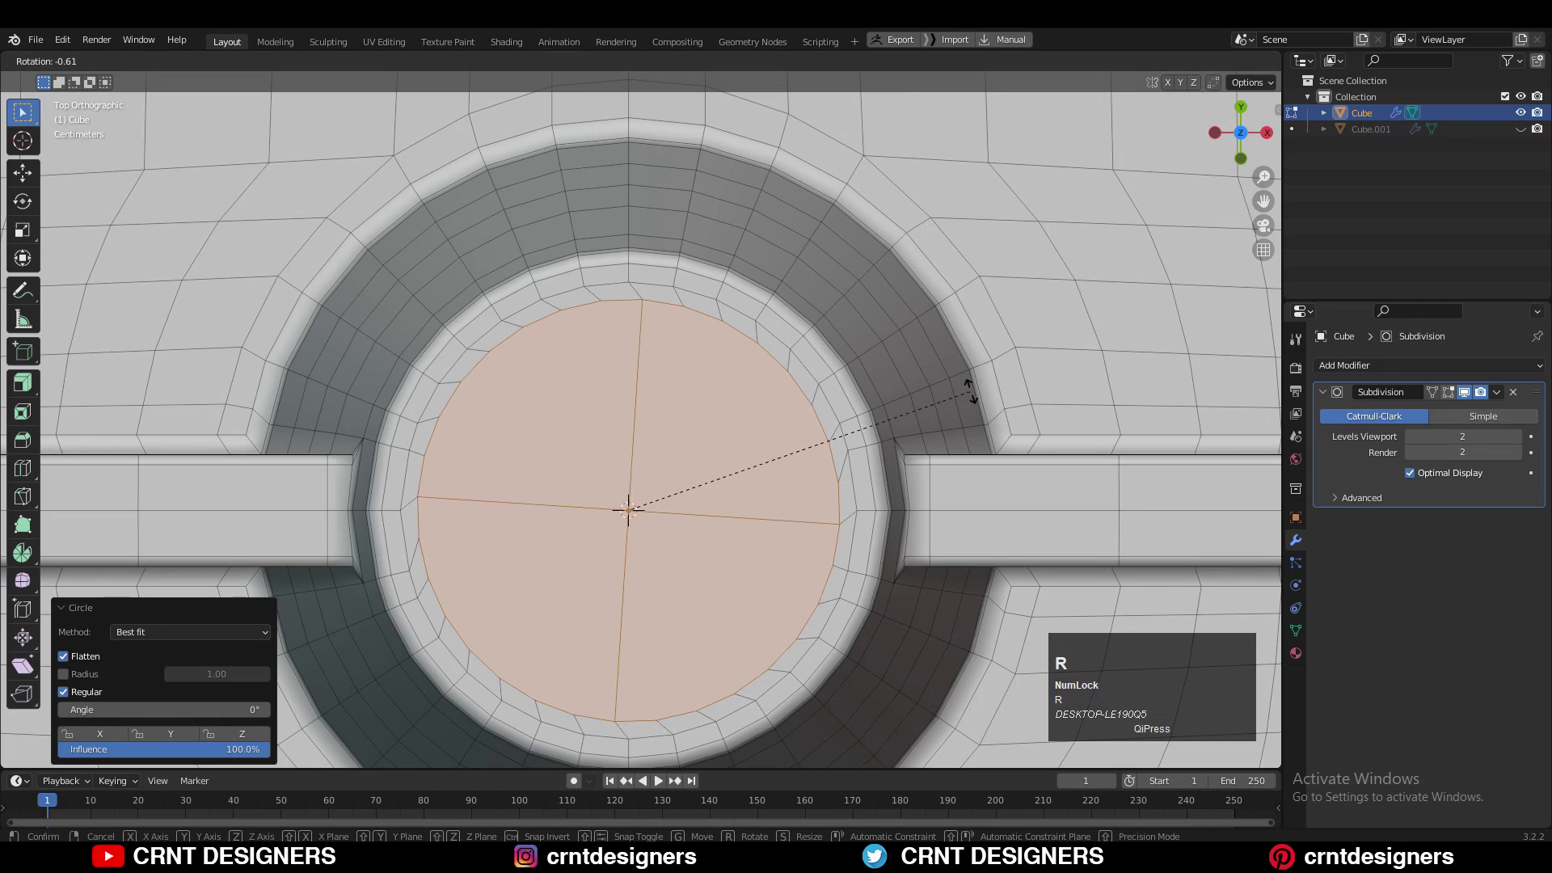
scroll(808, 436, down, 2)
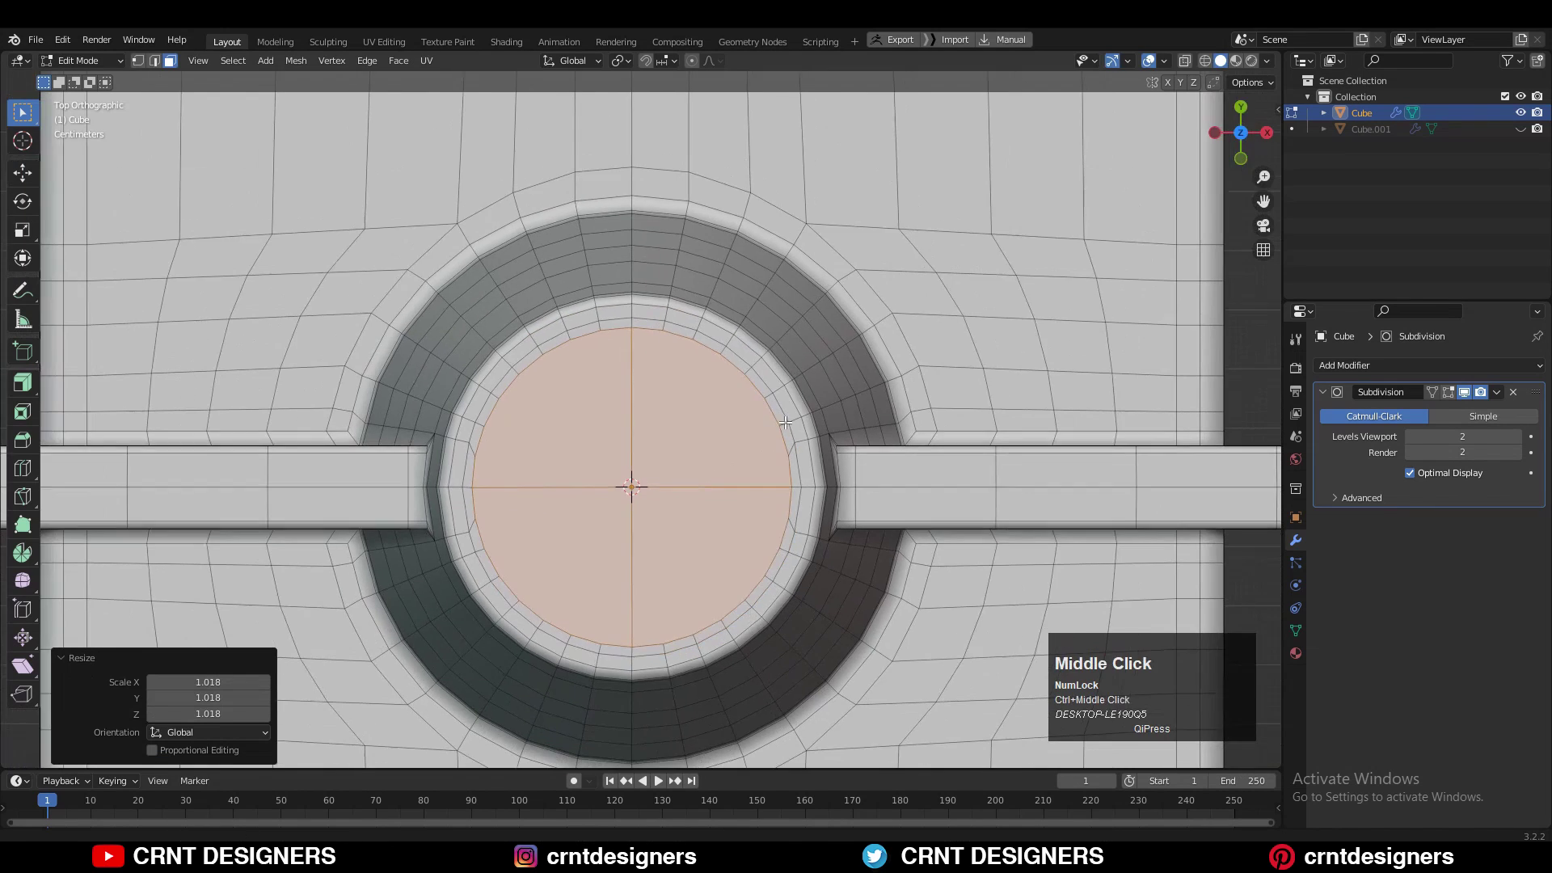
Inset the circular top faces by 0.01063 m and extrude them down into the cylinder to form a hole
middle_drag(776, 453, 687, 267)
shift+middle_drag(687, 266, 812, 454)
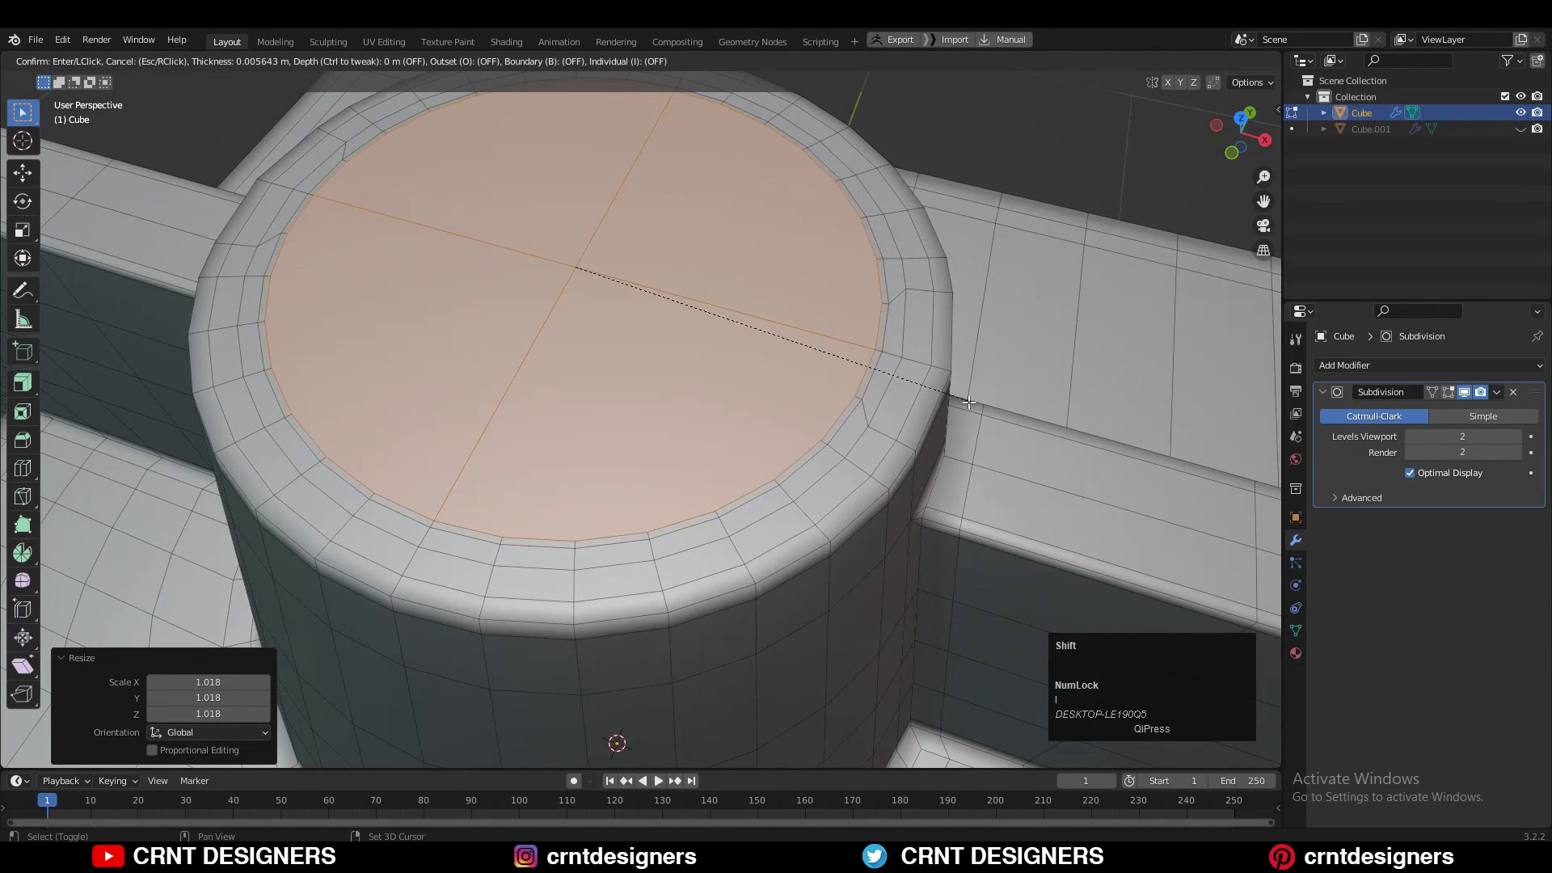
click(908, 410)
middle_drag(908, 410, 630, 485)
key(e)
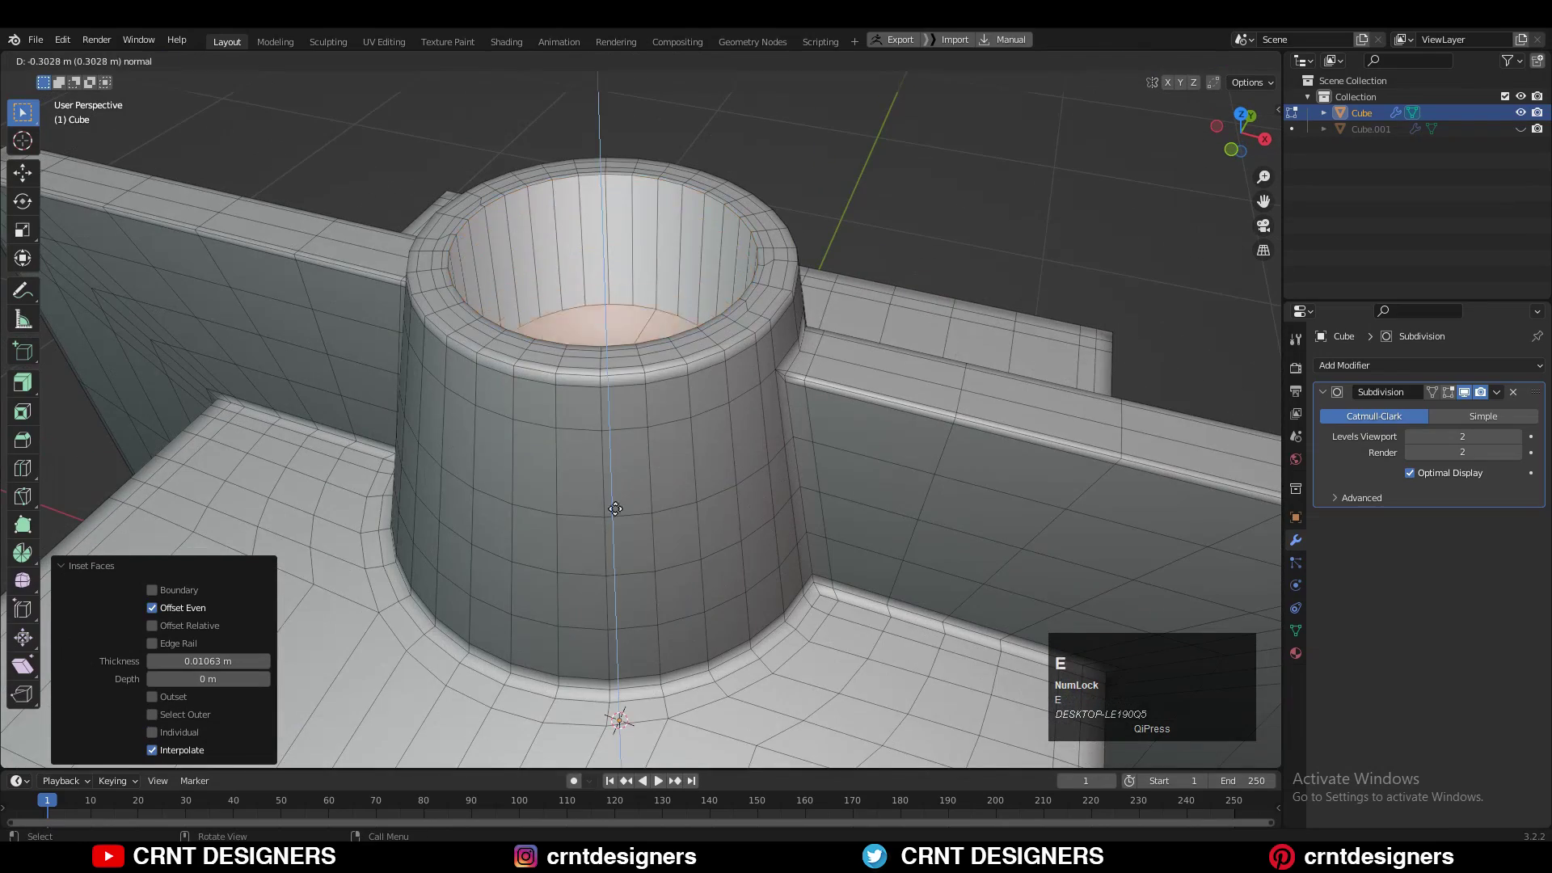
click(626, 558)
Deepen the hole by moving its floor faces down 0.080377 m along Z
middle_drag(627, 557, 703, 671)
key(KP_1)
click(23, 173)
drag(662, 327, 662, 352)
click(1208, 62)
Inset the hole's floor faces, remove the inner faces, and close the opening with Grid Fill
middle_drag(775, 364, 849, 485)
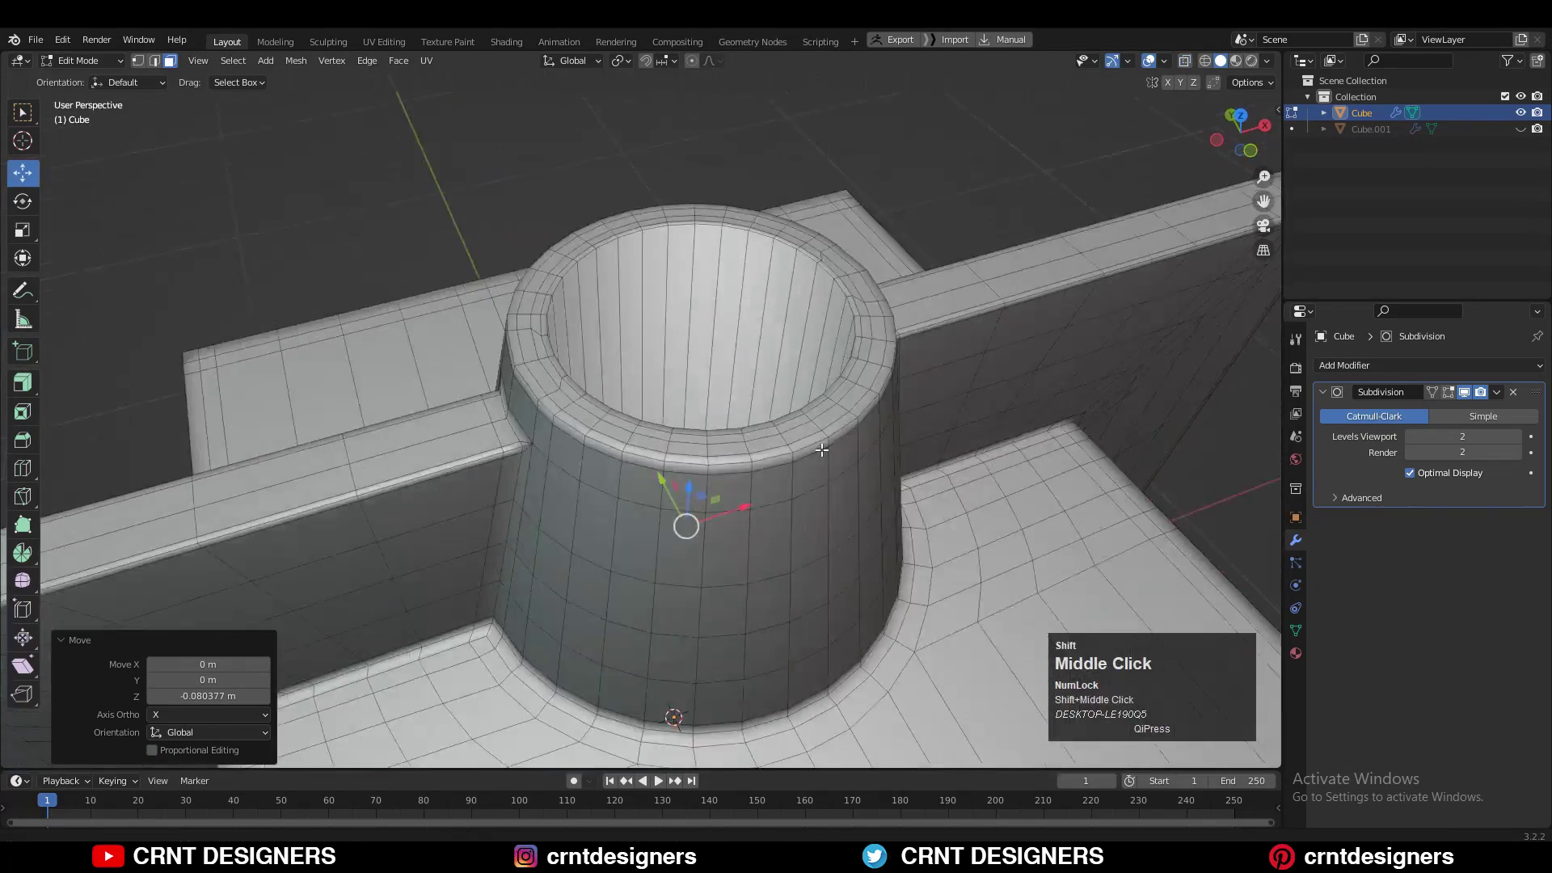
key(i)
click(675, 558)
key(2)
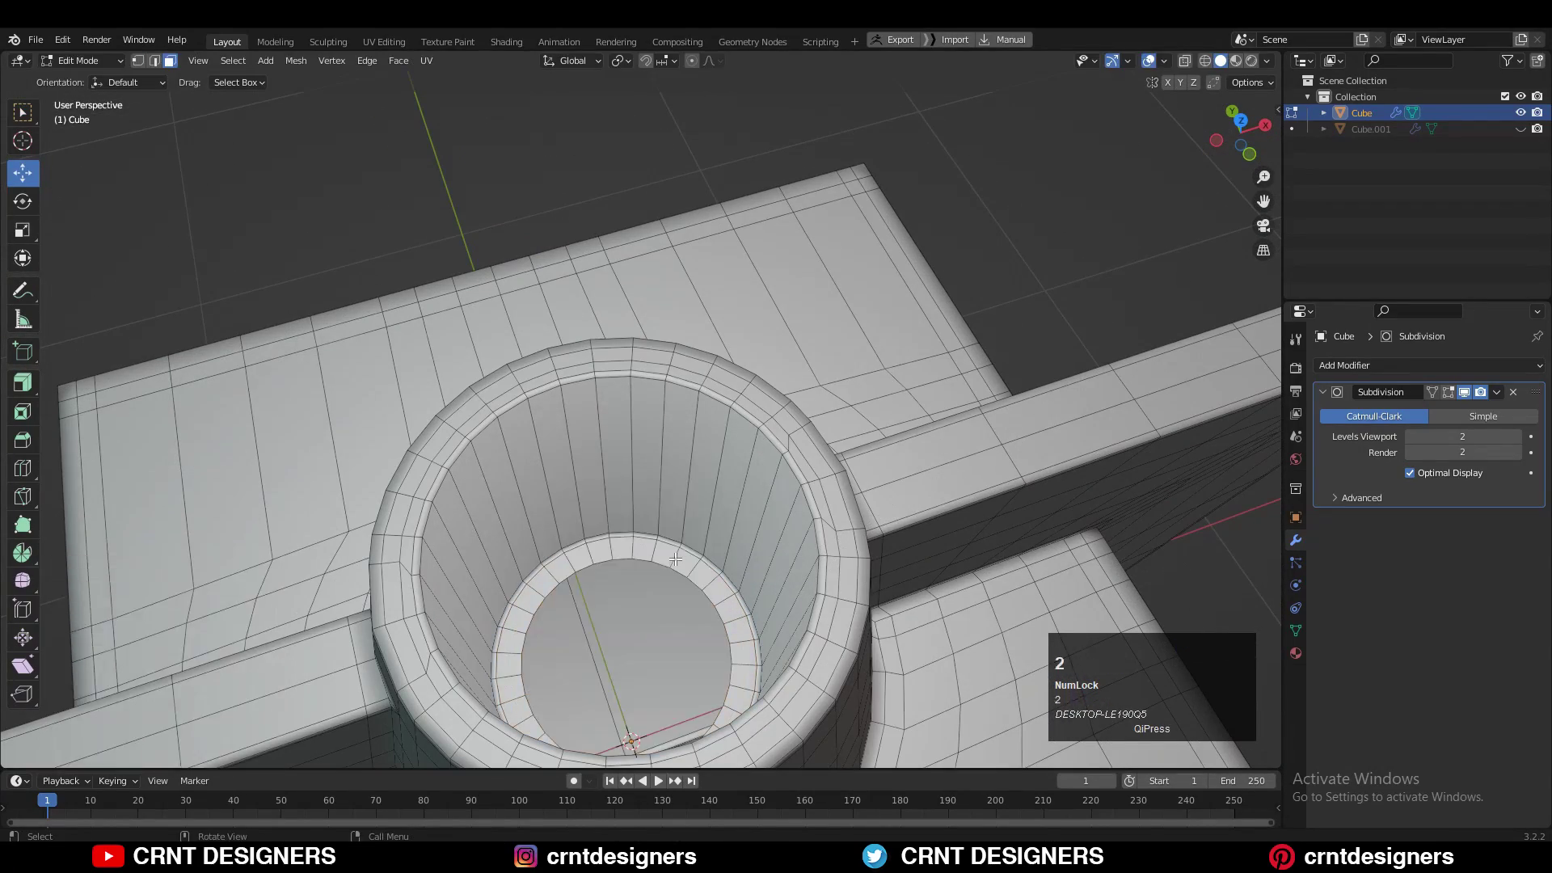
click(399, 61)
click(453, 259)
middle_drag(630, 484, 744, 436)
Inset the hole's inner wall faces, add loop cuts around the wall, and return to Object Mode with the overlays hidden
key(3)
alt+click(784, 404)
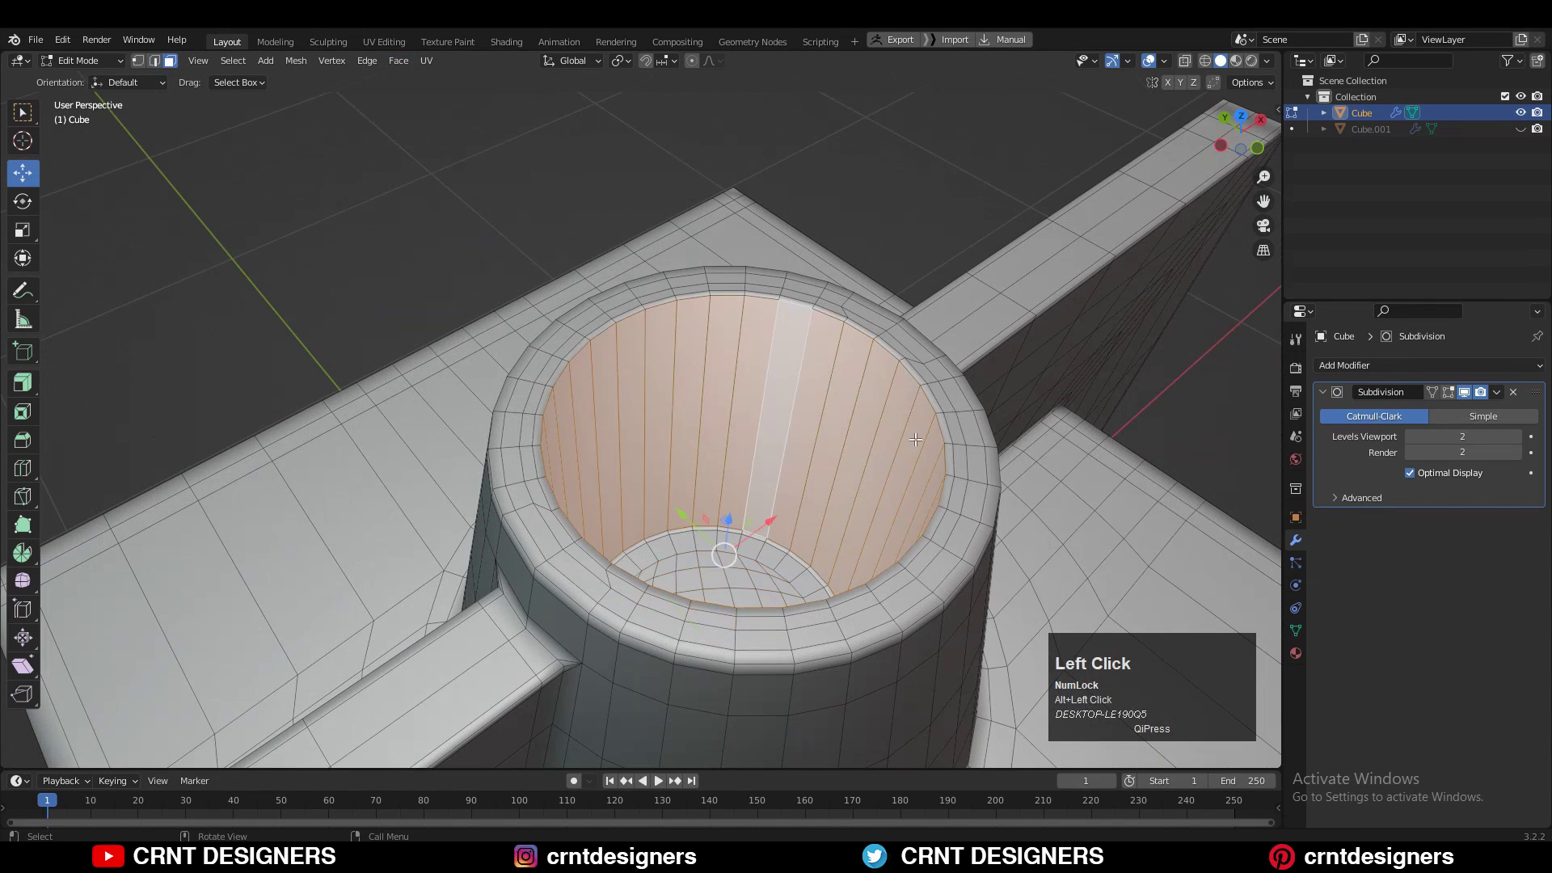
key(i)
key(i)
click(1020, 441)
key(ctrl+r)
right_click(842, 445)
key(Tab)
scroll(823, 377, down, 4)
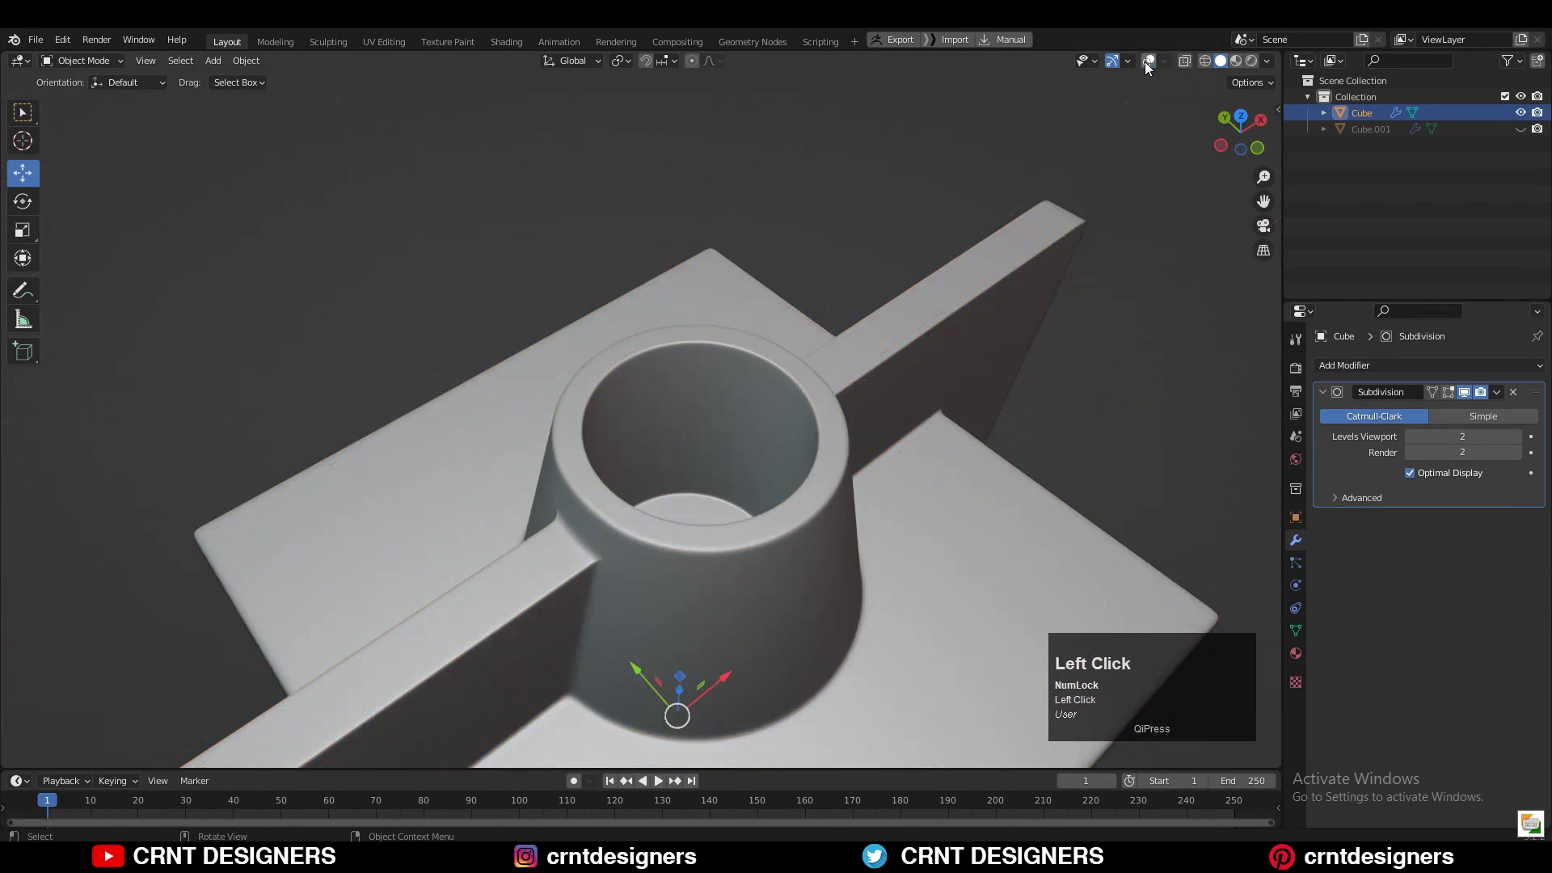
Show the overlays in the front view, duplicate the block, and move the copy beside the original along X
middle_drag(823, 376, 877, 360)
scroll(877, 360, down, 4)
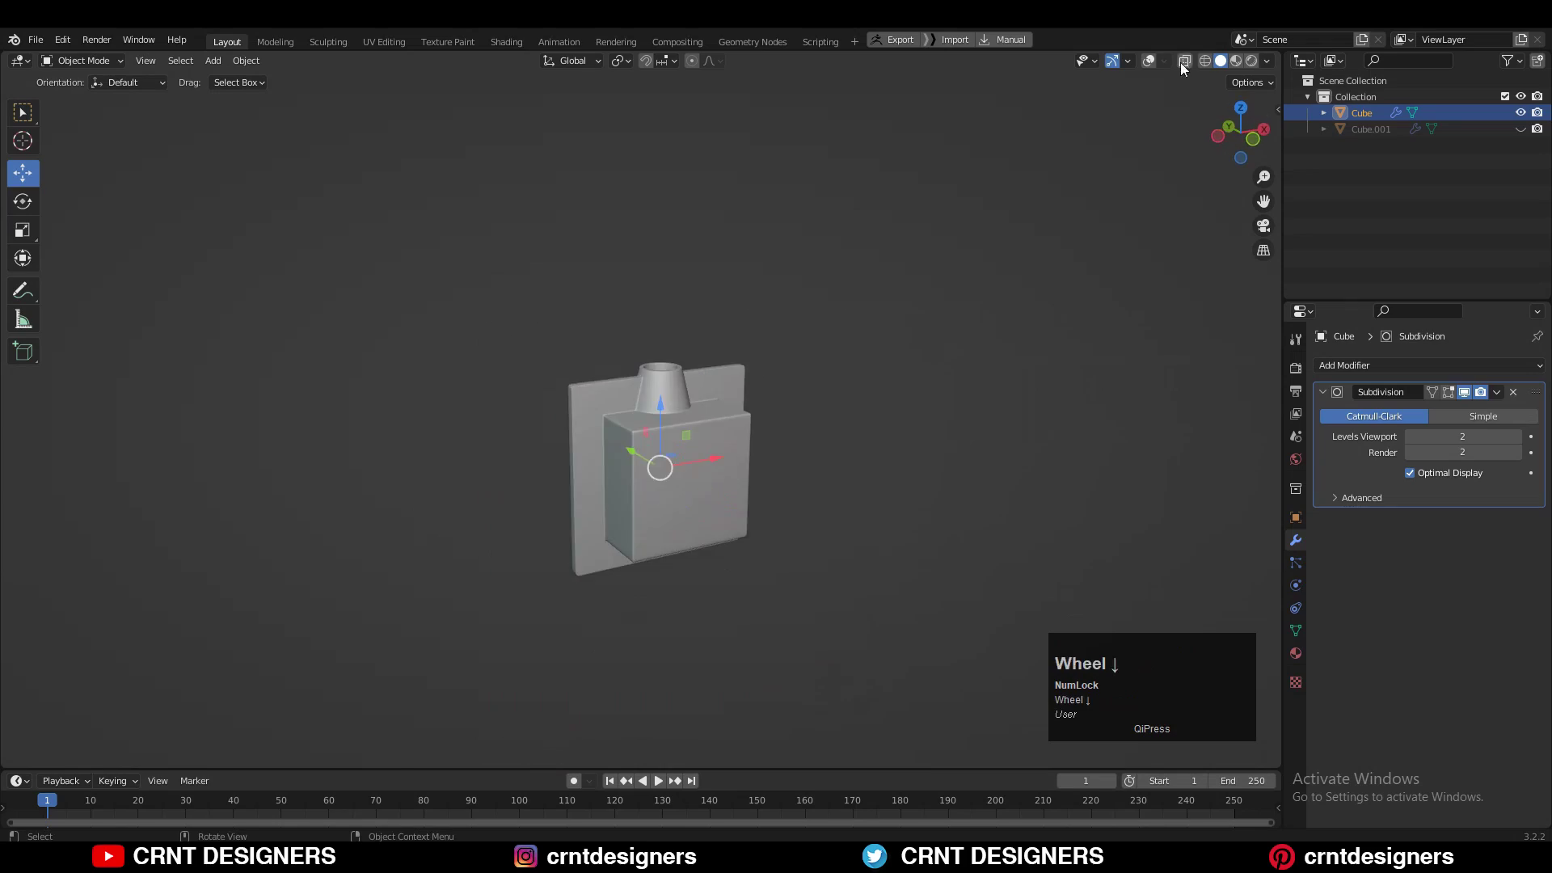
key(KP_1)
click(1148, 61)
key(shift+d)
right_click(734, 474)
drag(734, 474, 985, 474)
Symmetrize the copy's entire mesh, choose another symmetrize direction, and return to Object Mode
key(Tab)
key(a)
middle_drag(937, 422, 966, 452)
scroll(953, 445, up, 3)
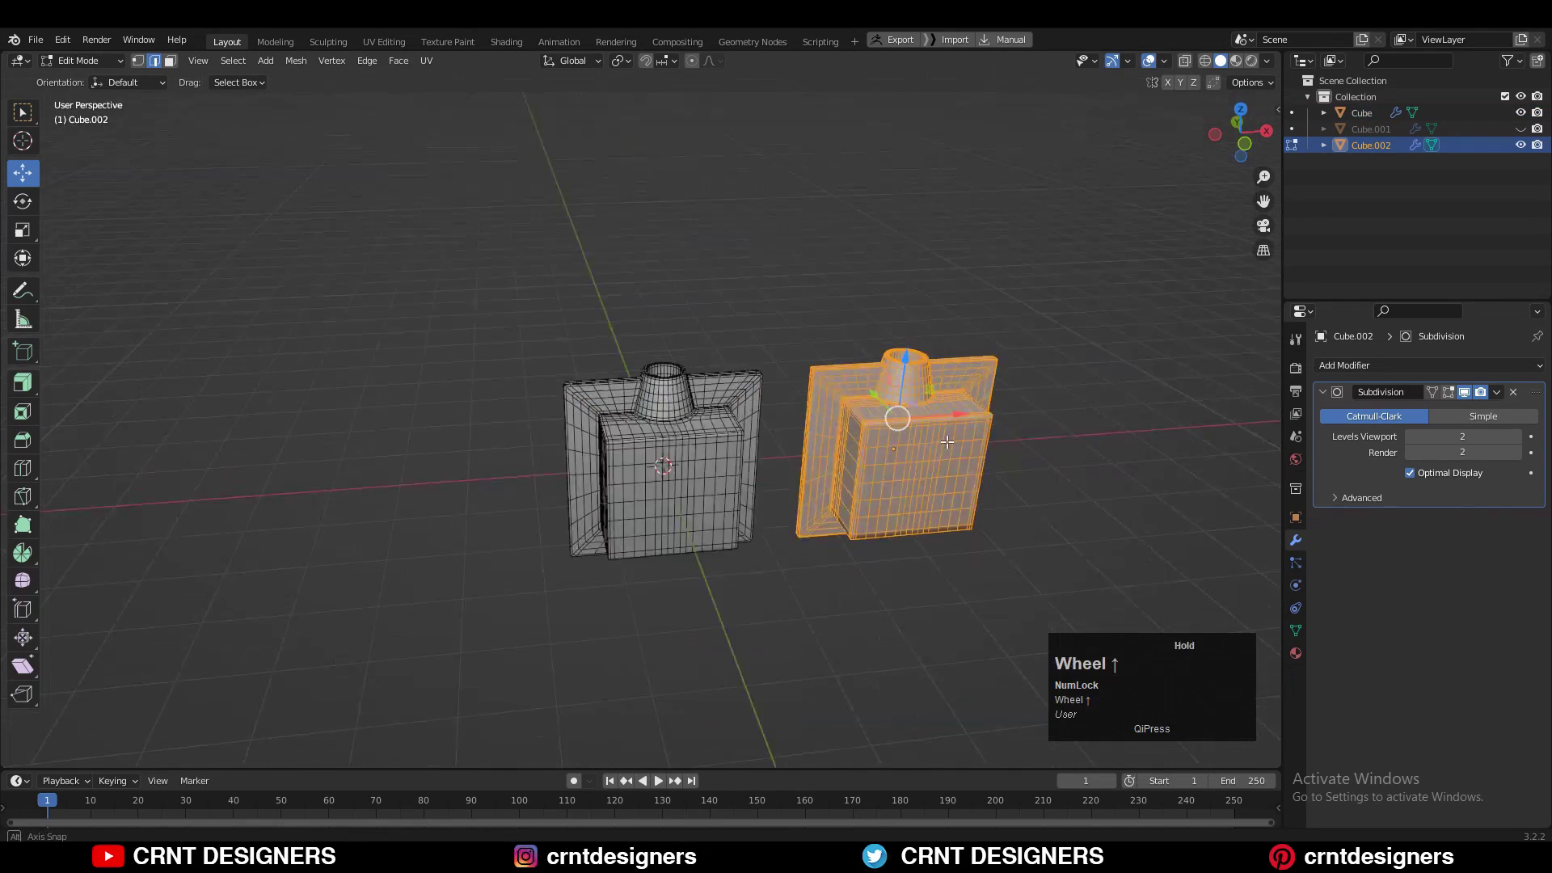
click(298, 61)
click(323, 311)
click(219, 732)
click(208, 600)
key(Tab)
Examine the surface shading of both blocks from several angles, with and without overlays
middle_drag(777, 401, 845, 435)
scroll(827, 382, down, 4)
scroll(845, 435, up, 2)
shift+middle_drag(845, 435, 961, 446)
shift+middle_drag(961, 445, 991, 458)
scroll(992, 458, up, 3)
shift+middle_drag(662, 468, 880, 329)
scroll(861, 423, down, 4)
key(alt+shift+z)
scroll(929, 453, up, 3)
click(976, 532)
Make a three-cut loop cut on the original block's mesh, and check its shading in Object Mode with overlays hidden
key(Tab)
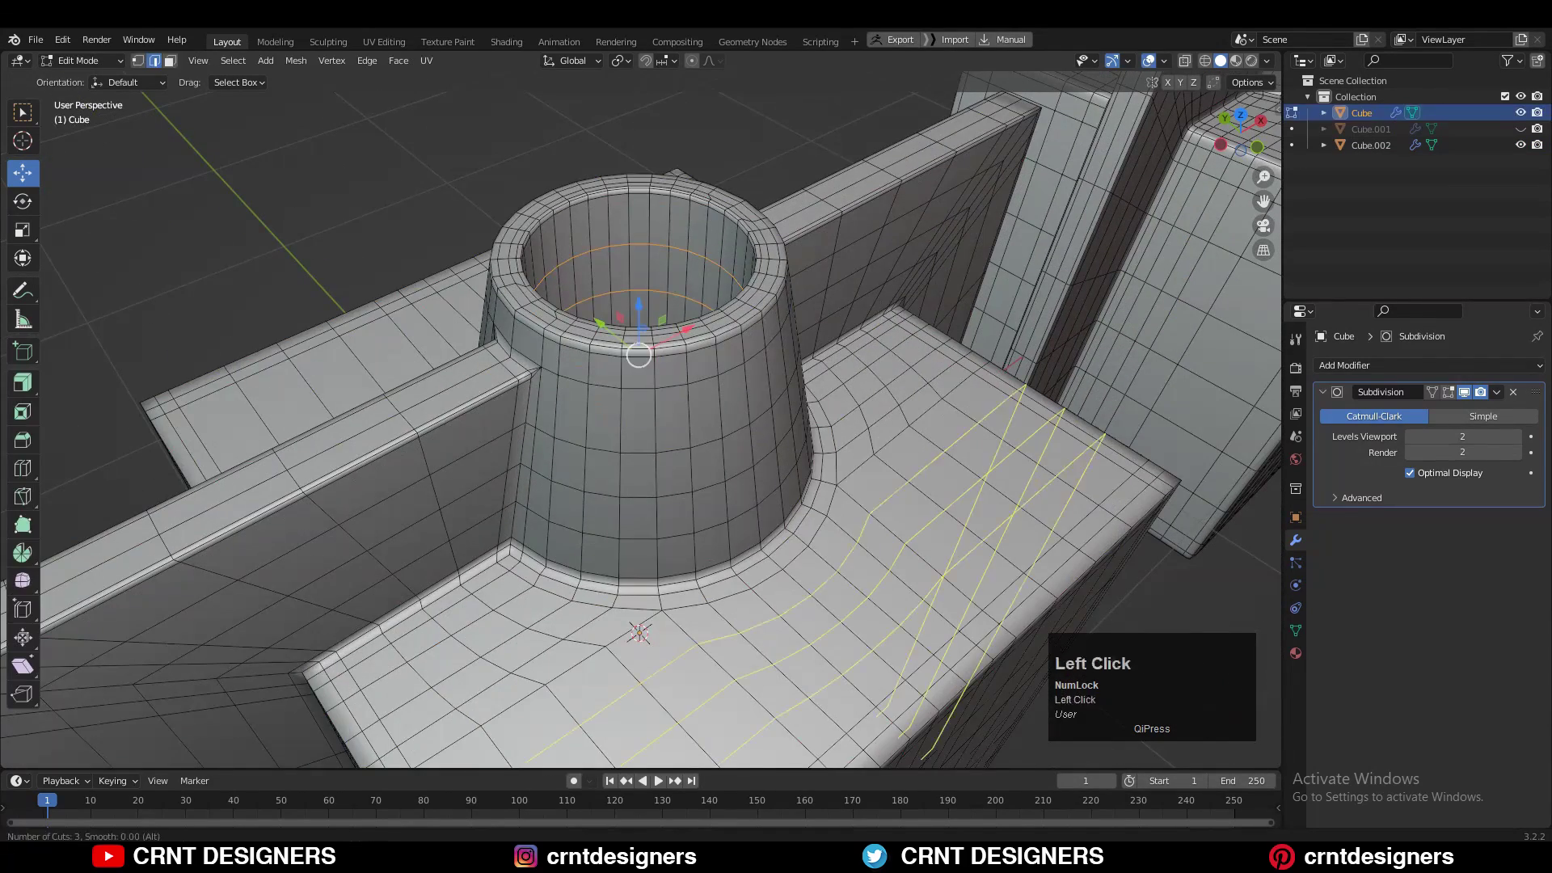
click(905, 550)
key(ctrl+r)
click(719, 525)
key(Tab)
scroll(880, 442, down, 4)
key(alt+shift+z)
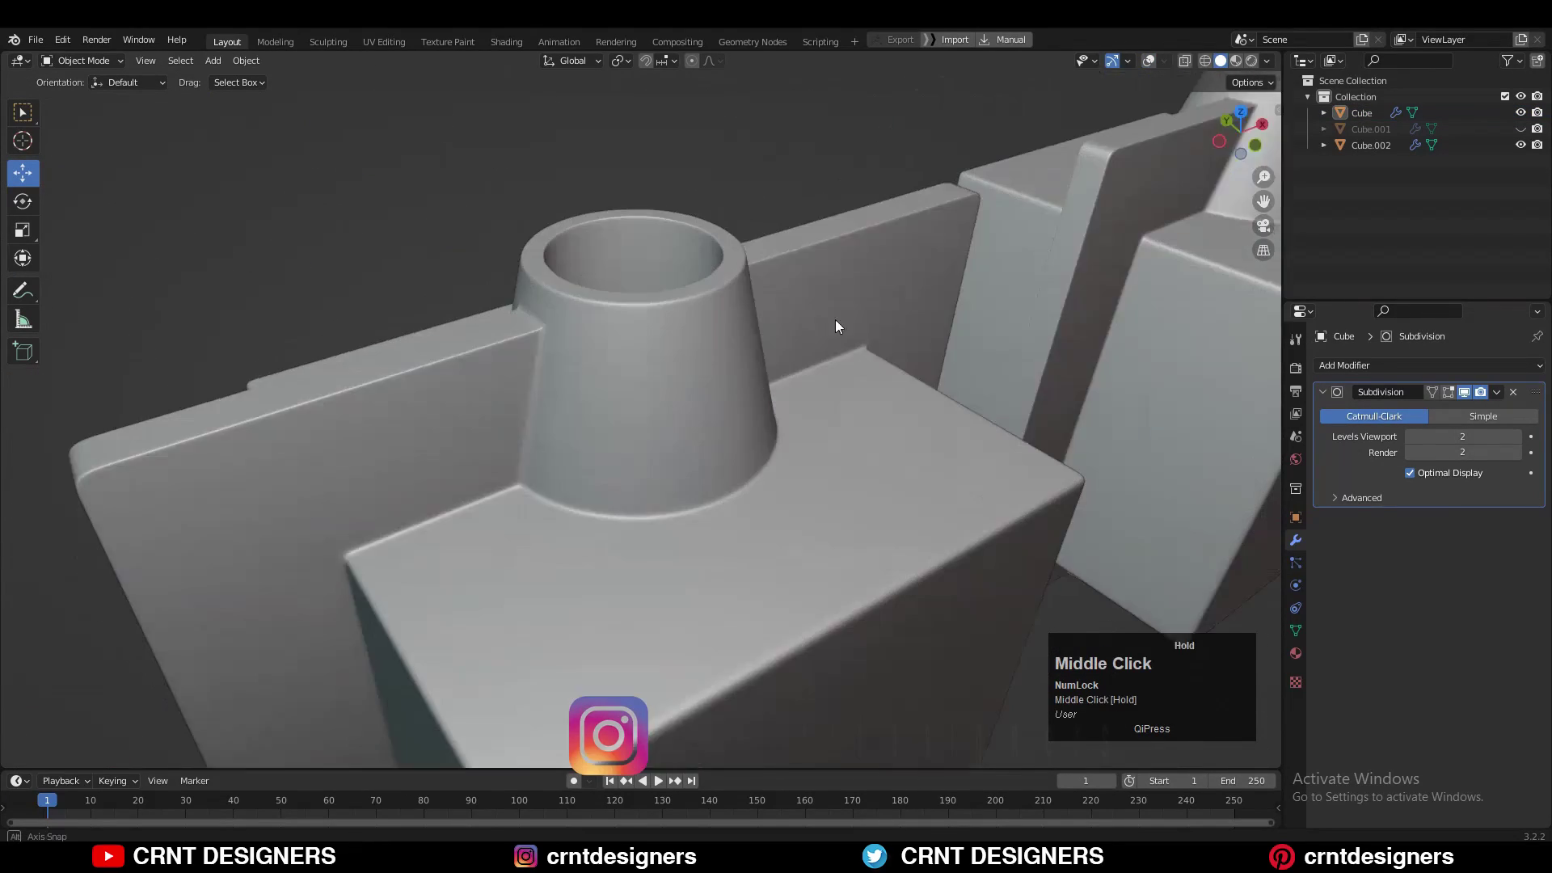